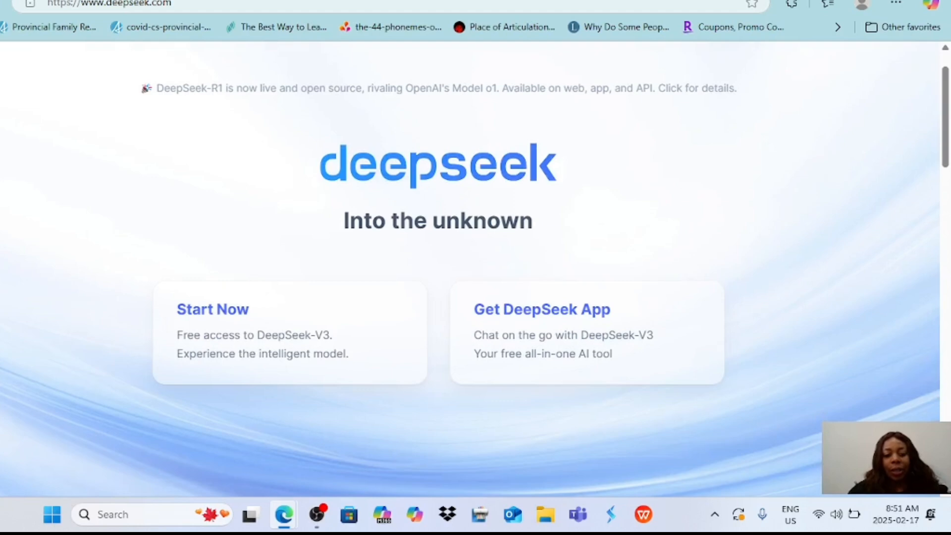
Open the free DeepSeek chat from the home page and log in with Google.
click(213, 309)
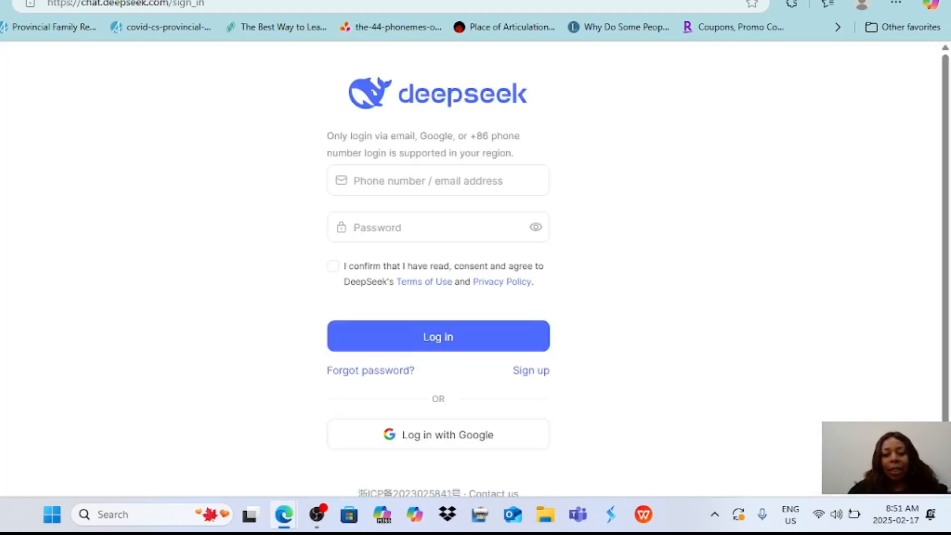
scroll(239, 317, down, 1)
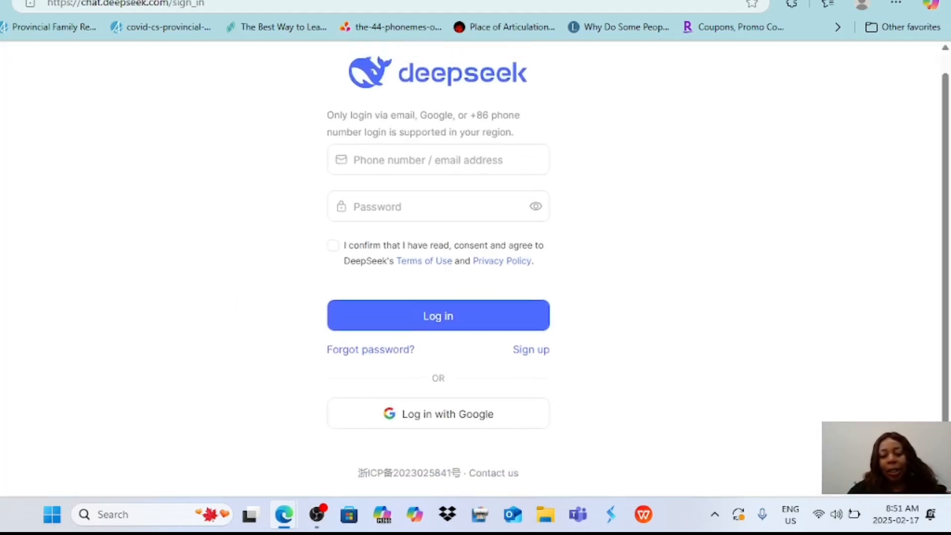
click(440, 413)
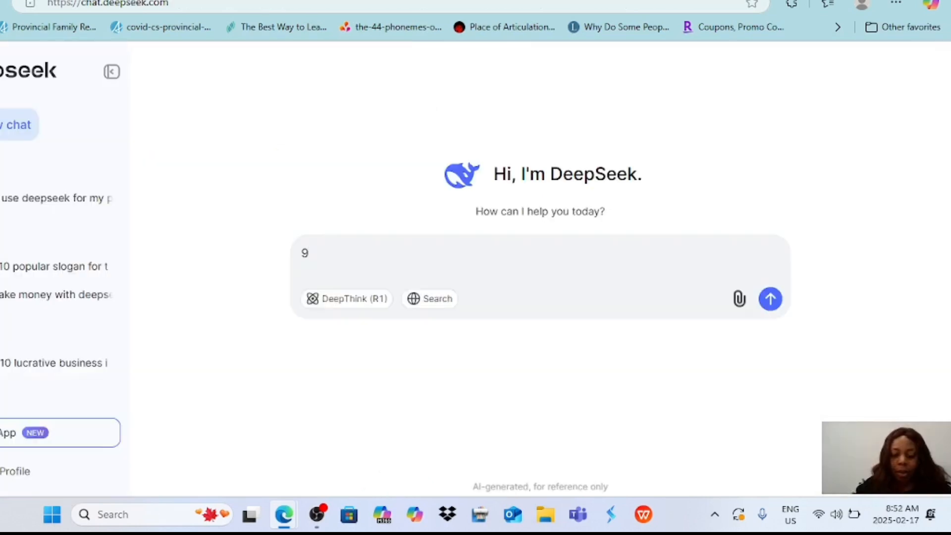
Ask DeepSeek to generate current fashion trends, popular colors or niches, and trending slogan quotes for print-on-demand t-shirts, and read through the suggested niches.
key(BackSpace)
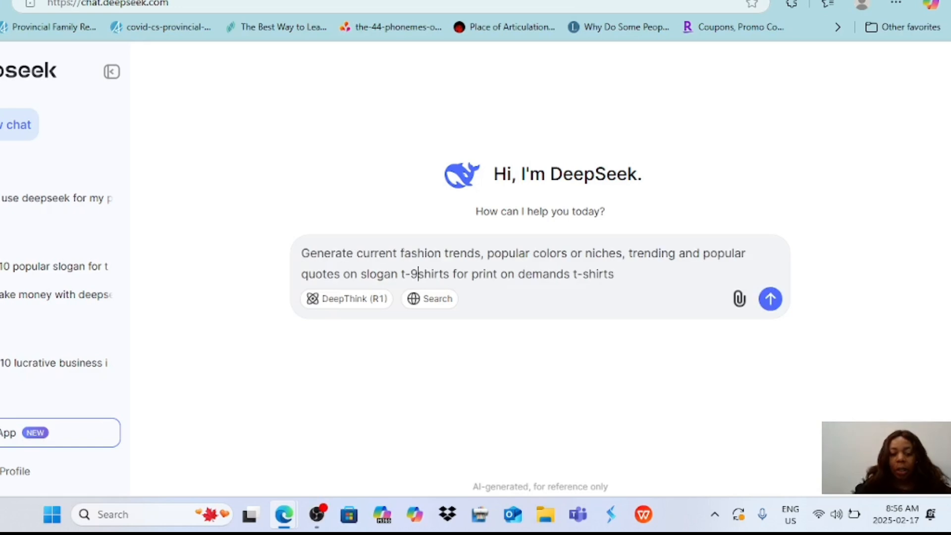
key(BackSpace)
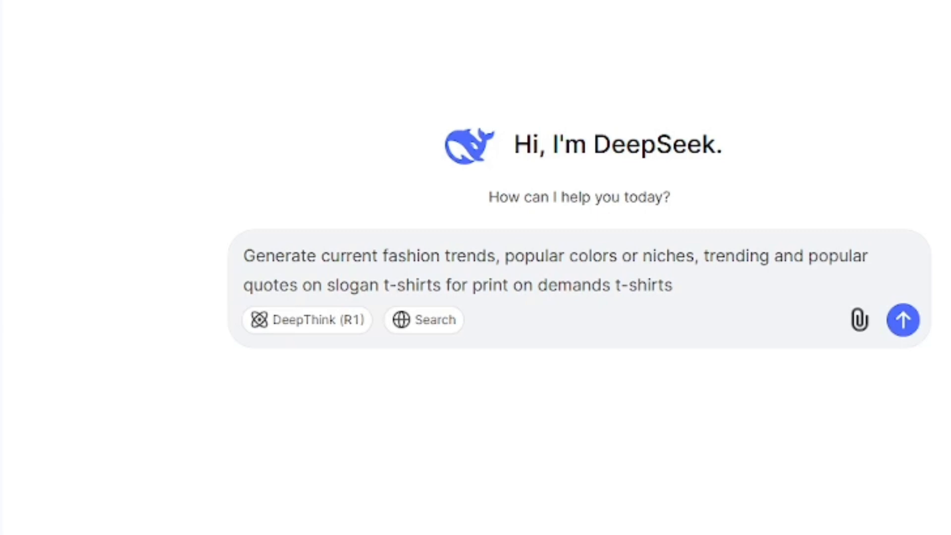
key(Return)
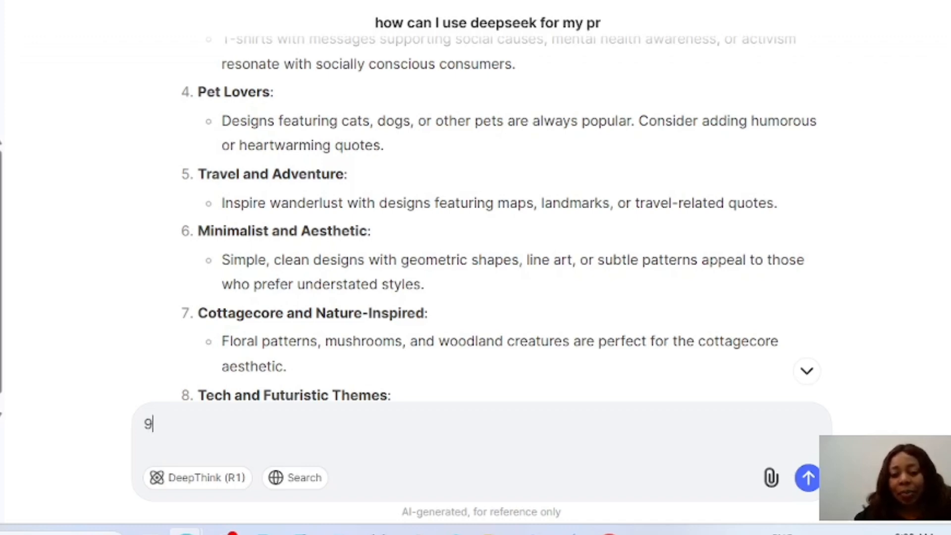
scroll(461, 235, down, 1)
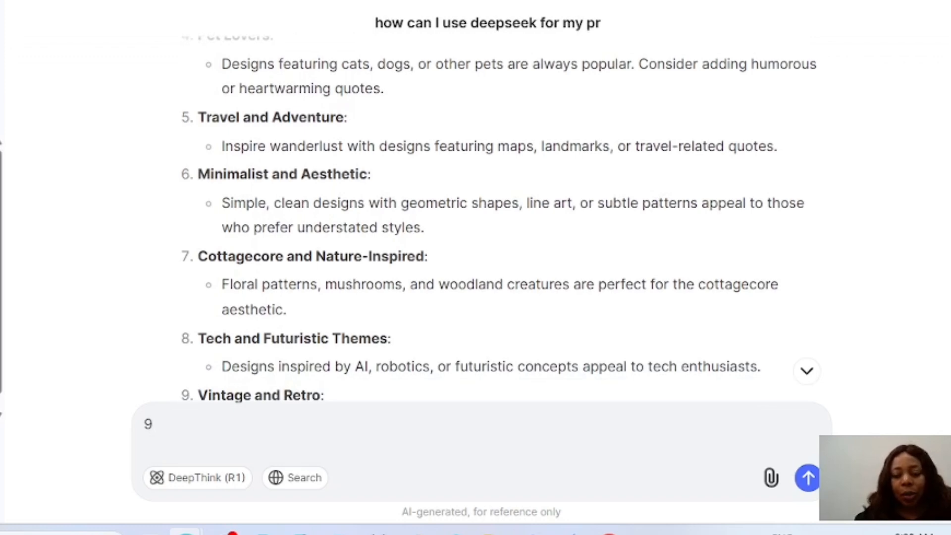
scroll(499, 224, down, 1)
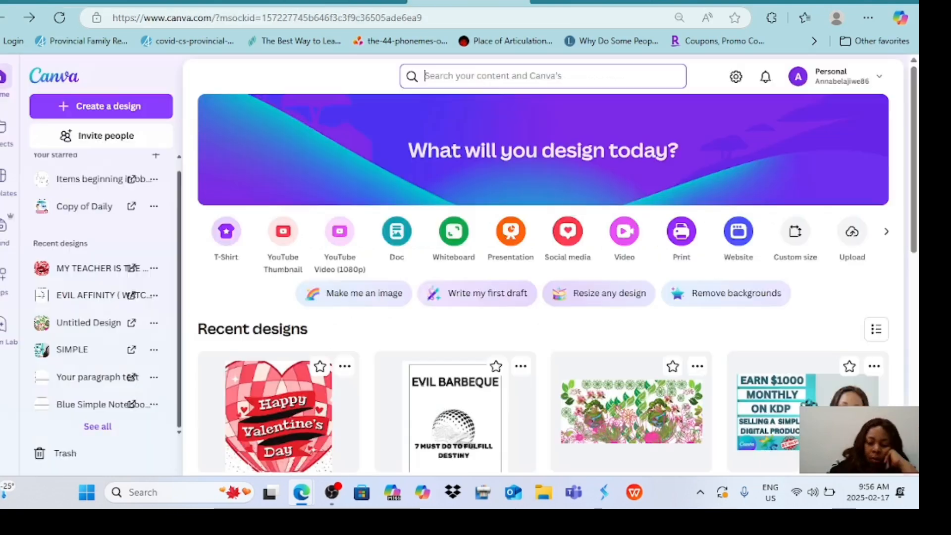
In Canva, start a blank custom-size design of 4500 × 5400 px.
text(9)
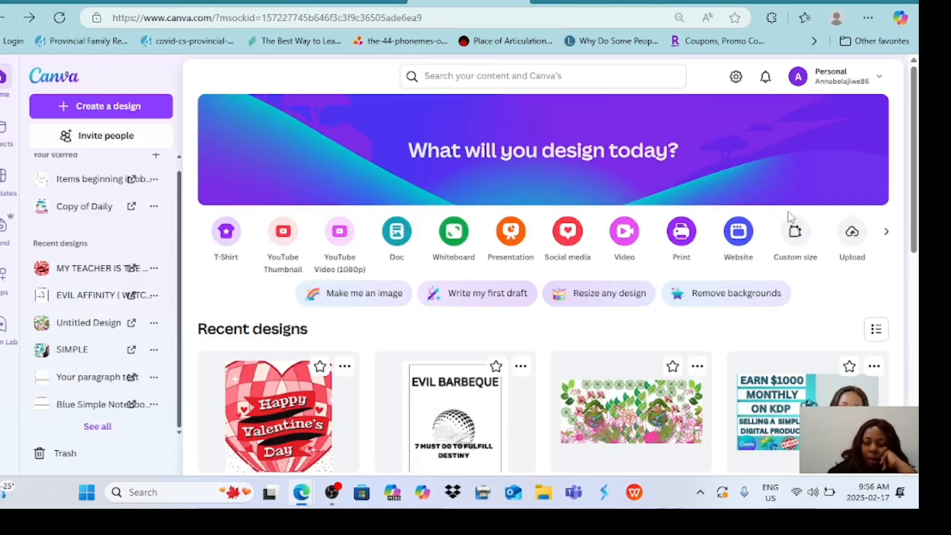
click(793, 229)
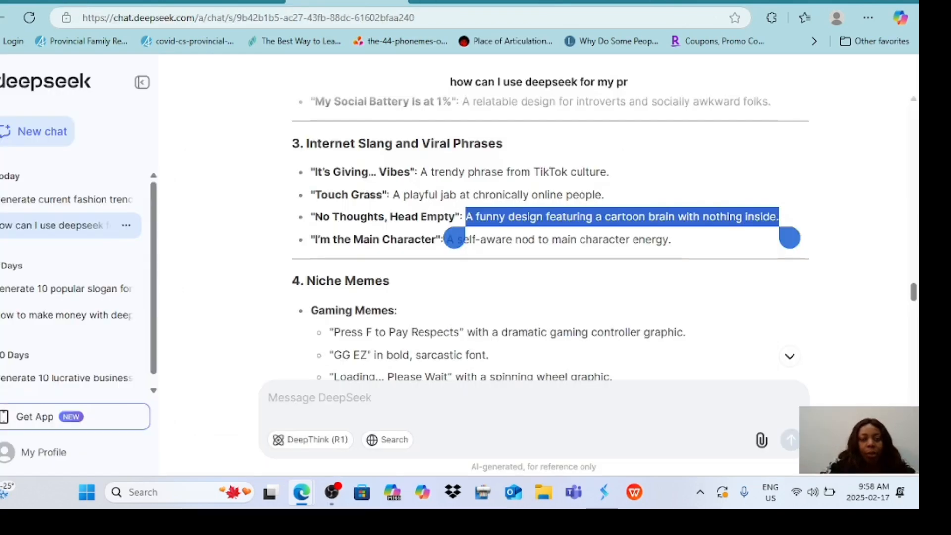
In the blank Canva design, open Magic Media and enter the copied image prompt "A funny design featuring a cartoon brain with nothing inside.".
key(ctrl+Tab)
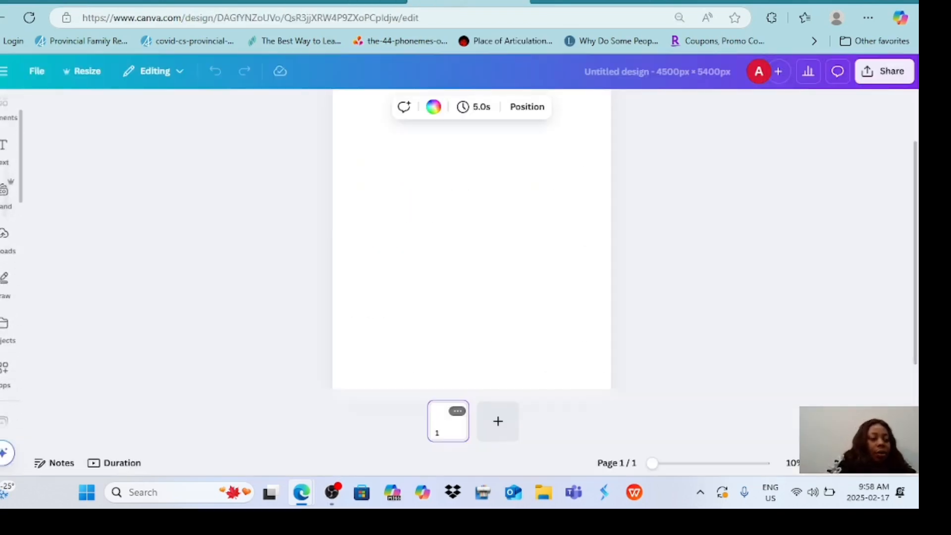
scroll(10, 248, down, 4)
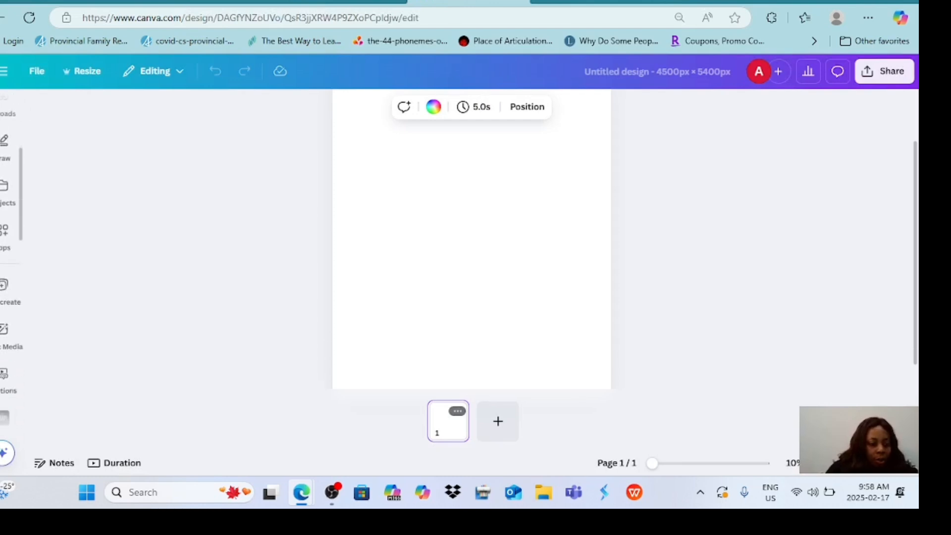
mouse_move(5, 491)
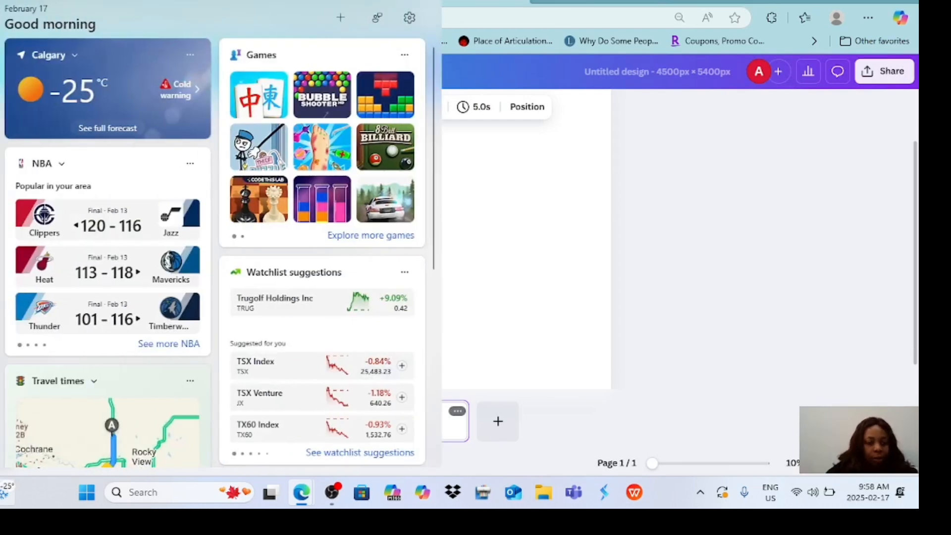
click(5, 262)
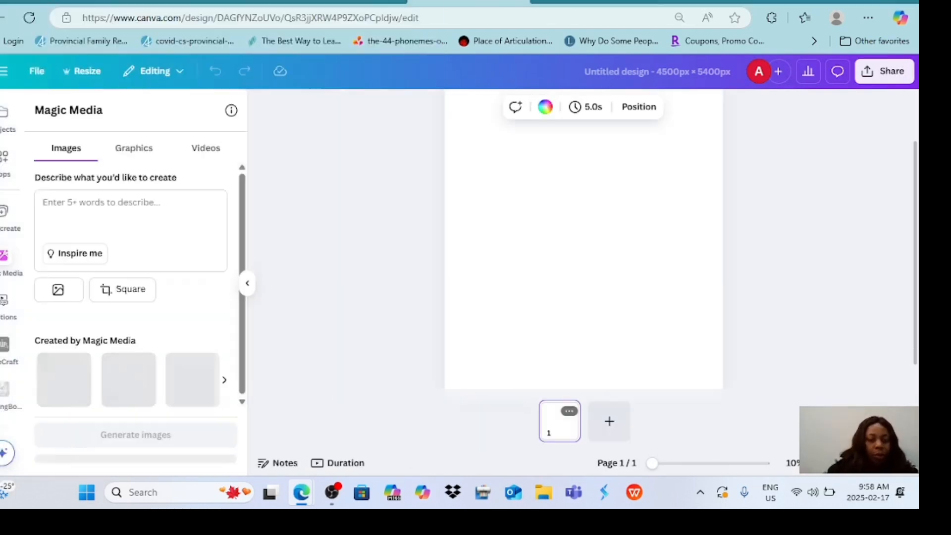
click(64, 213)
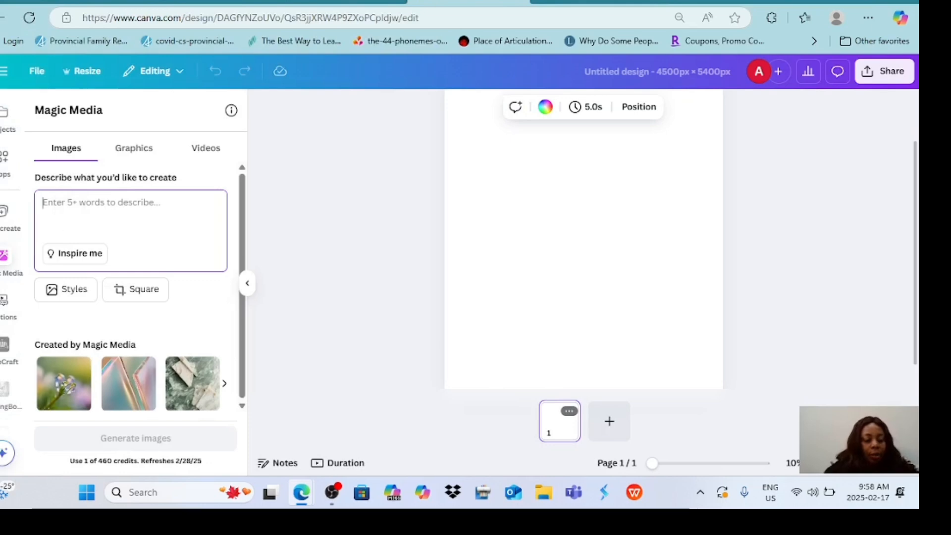
text(A funny design featuring a cartoon brain with nothing inside.)
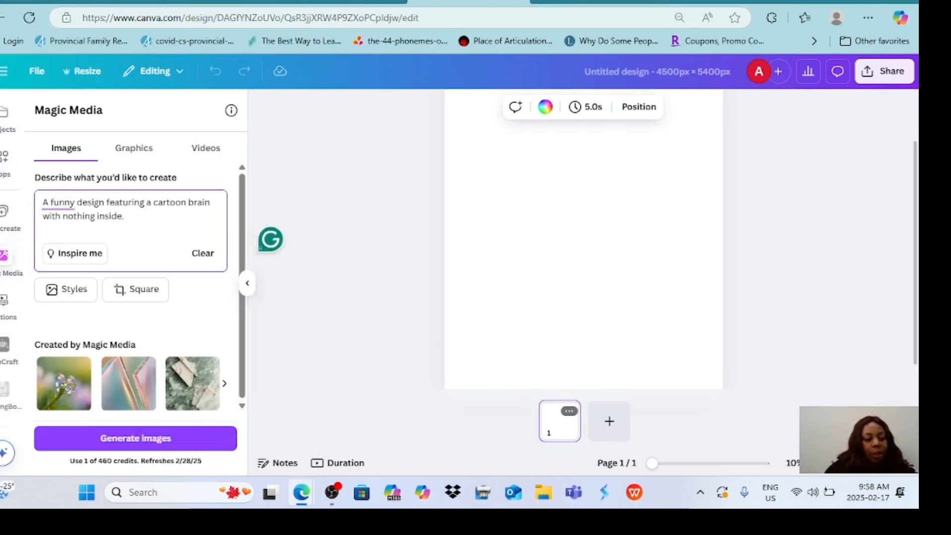
Apply the Vibrant photography style to the cartoon brain prompt and generate the images.
click(66, 289)
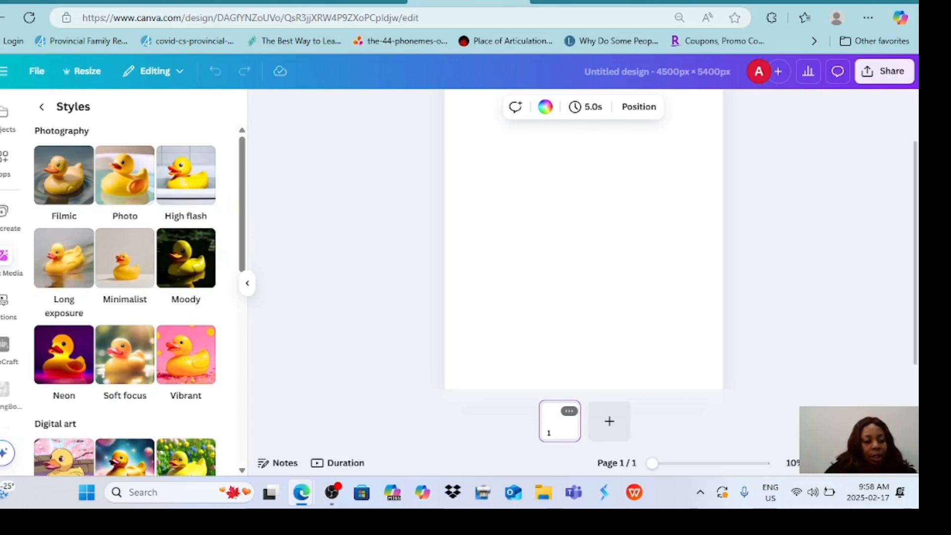
scroll(125, 299, down, 2)
scroll(125, 300, up, 2)
scroll(125, 299, down, 2)
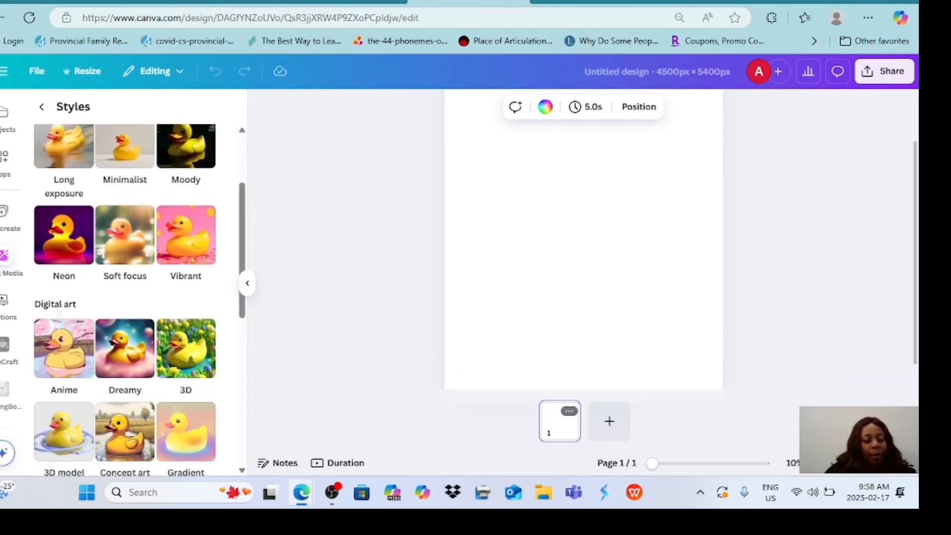
scroll(125, 300, up, 2)
scroll(125, 300, down, 2)
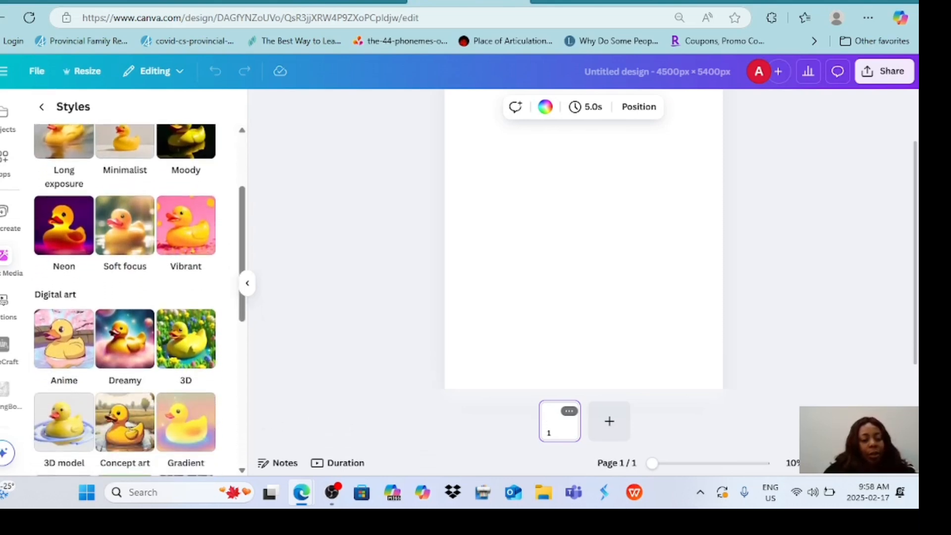
click(186, 226)
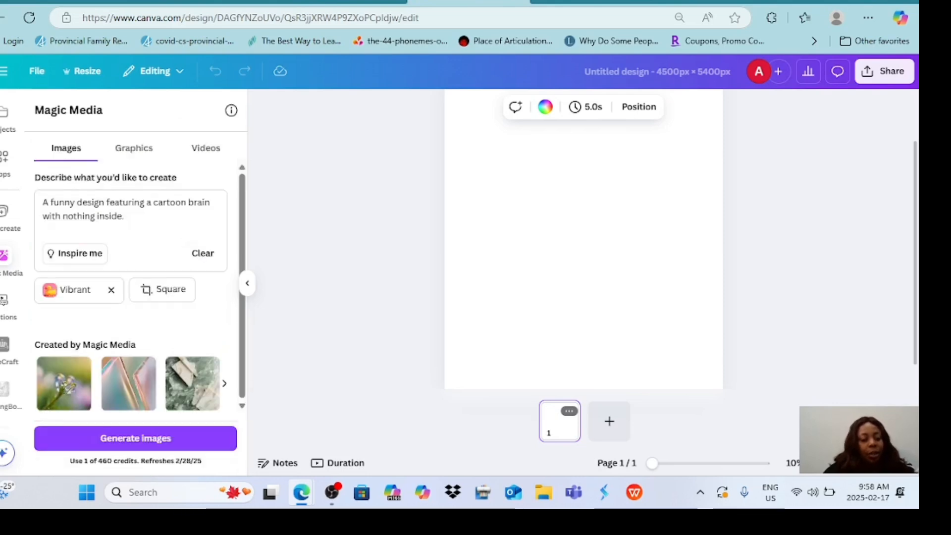
click(135, 437)
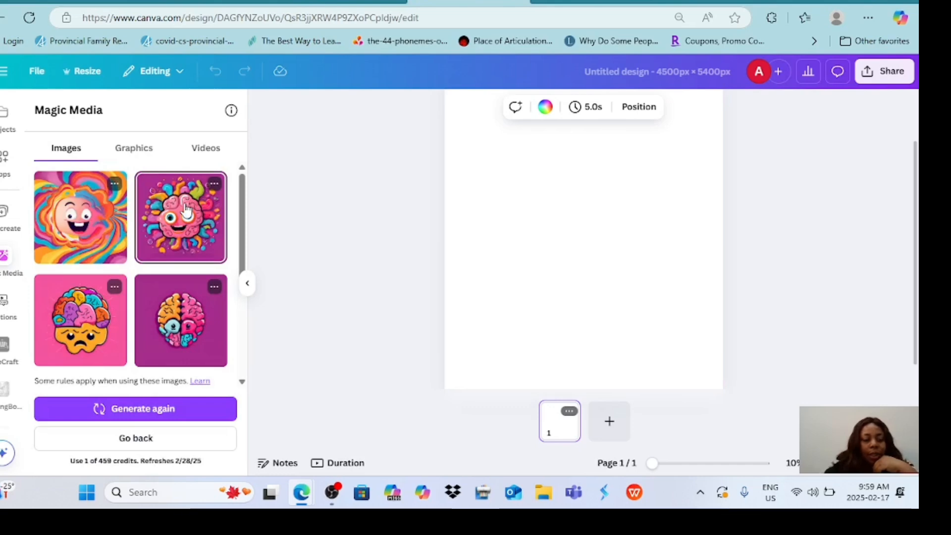
Place the generated smiling pink brain image with the purple background on the first page.
click(168, 237)
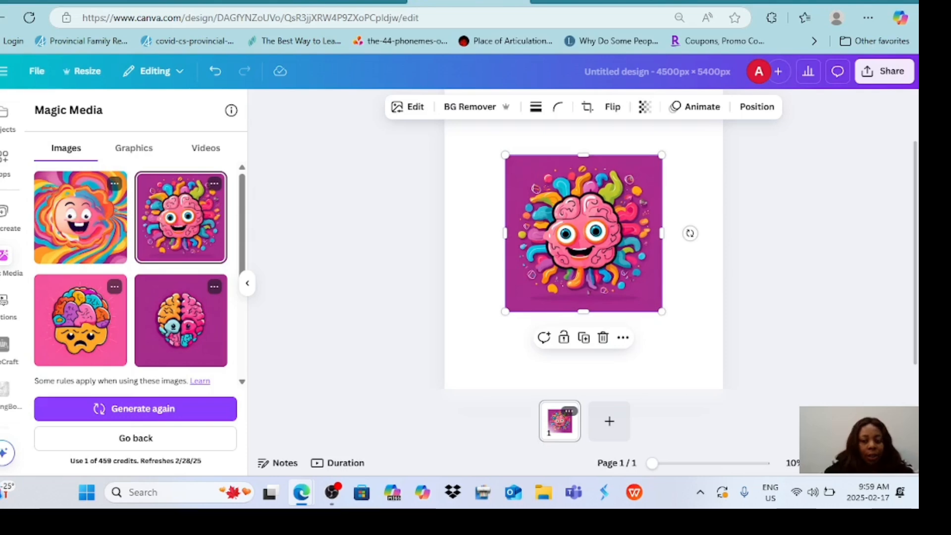
scroll(130, 267, down, 4)
scroll(131, 267, up, 4)
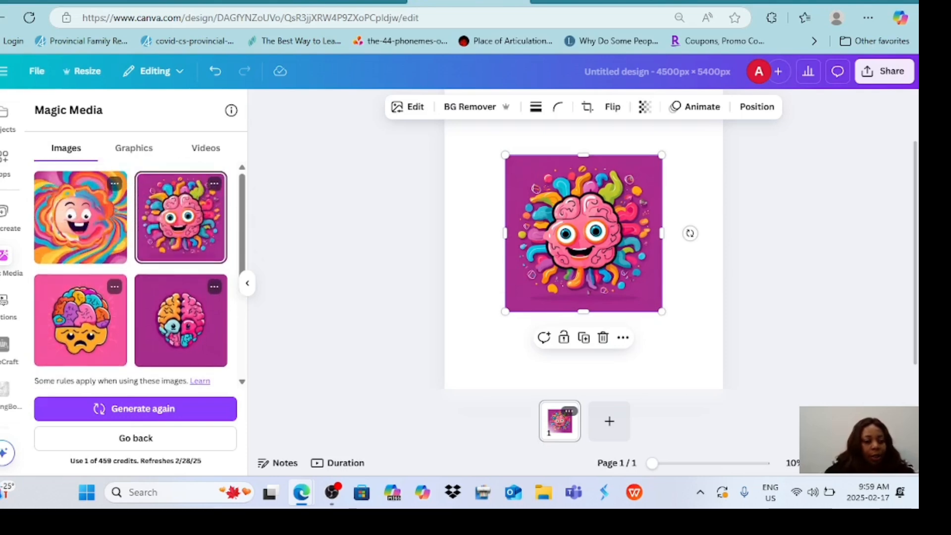
scroll(131, 267, down, 4)
Add a second page and place the generated green brain in the flower field on it.
click(133, 148)
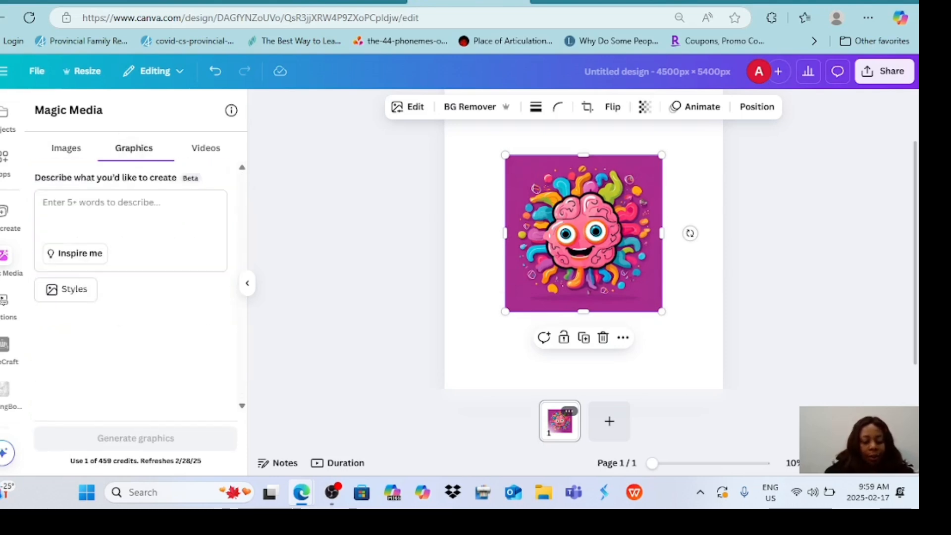
click(609, 421)
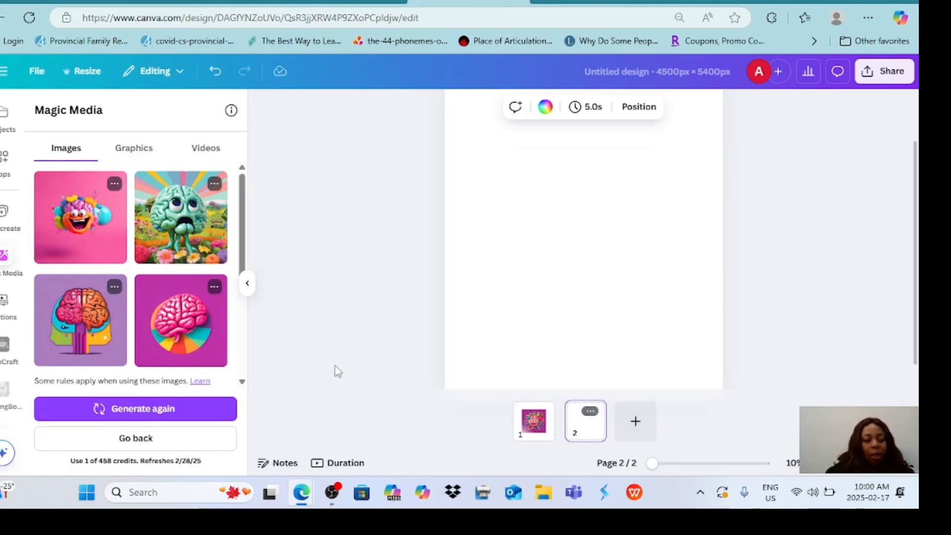
click(180, 217)
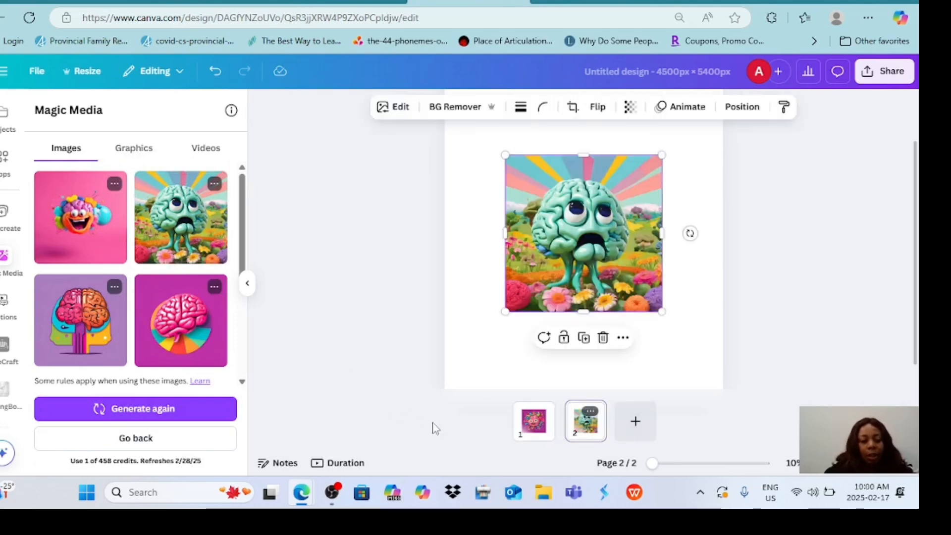
Return to page 1 and remove the purple background from the pink brain image.
click(529, 446)
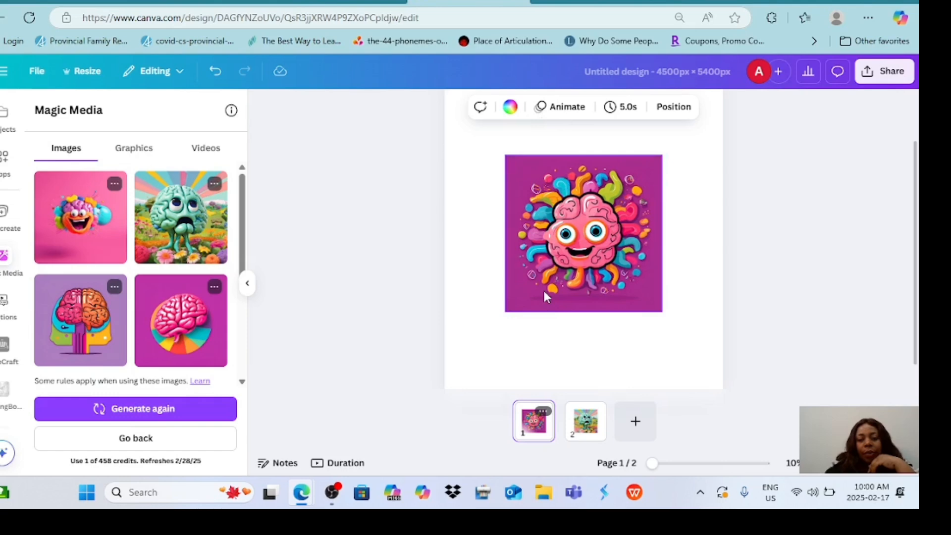
click(739, 321)
click(643, 303)
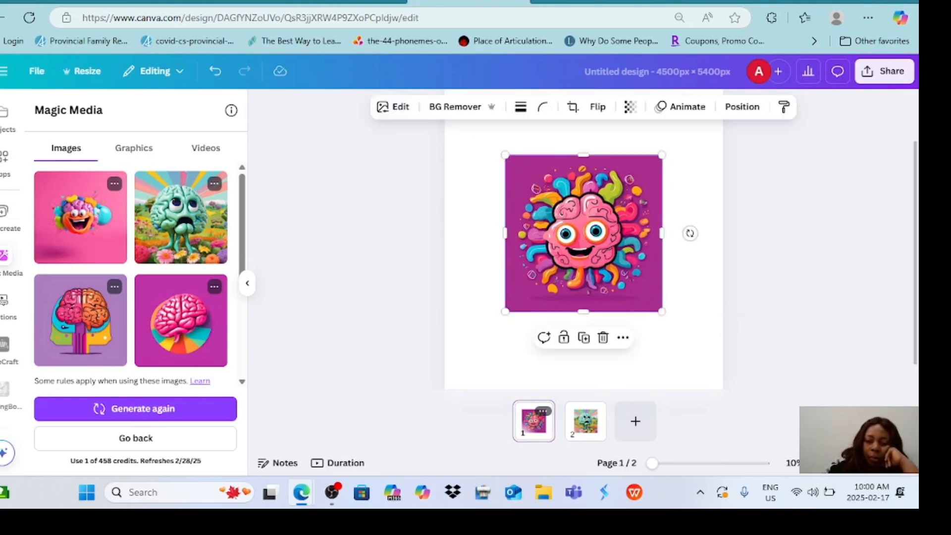
click(454, 107)
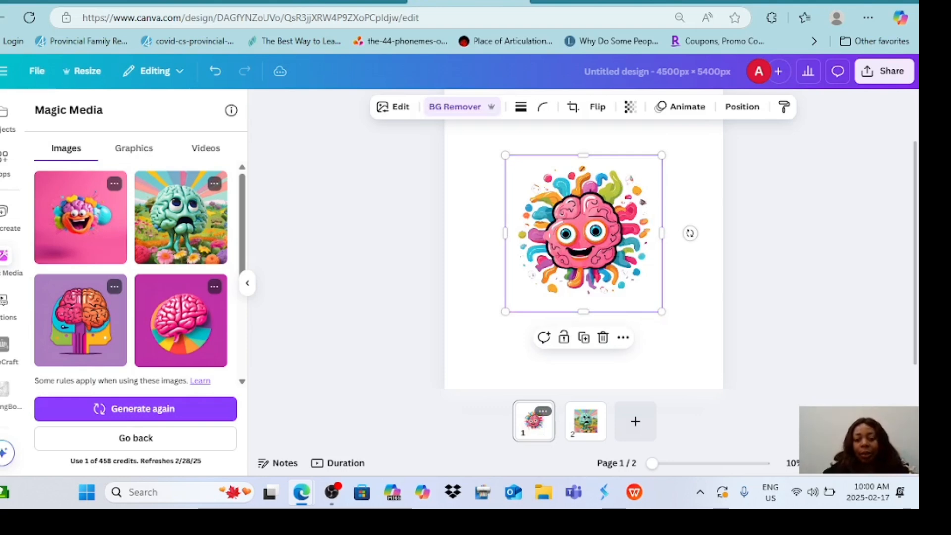
Enlarge the pink brain image to nearly the page width and centre it horizontally, leaving space above it.
drag(505, 311, 467, 350)
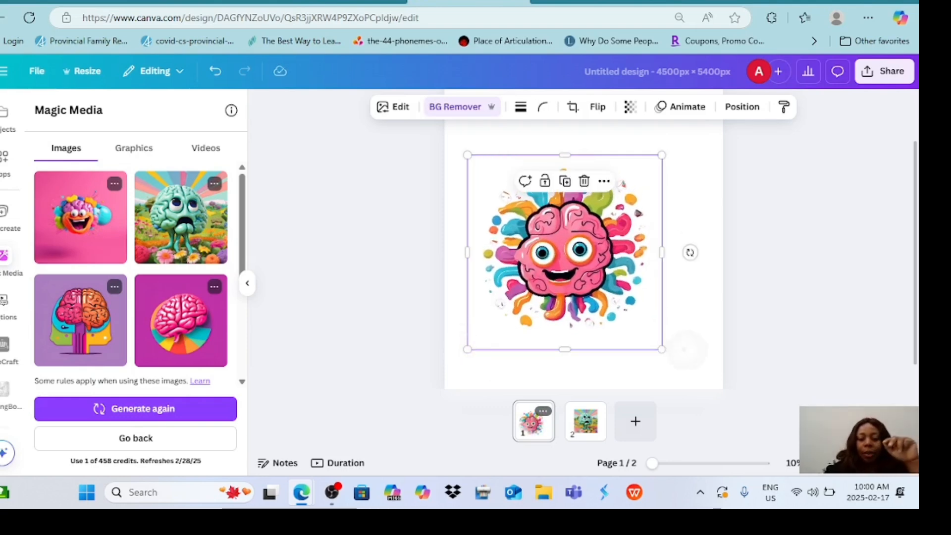
drag(662, 155, 706, 109)
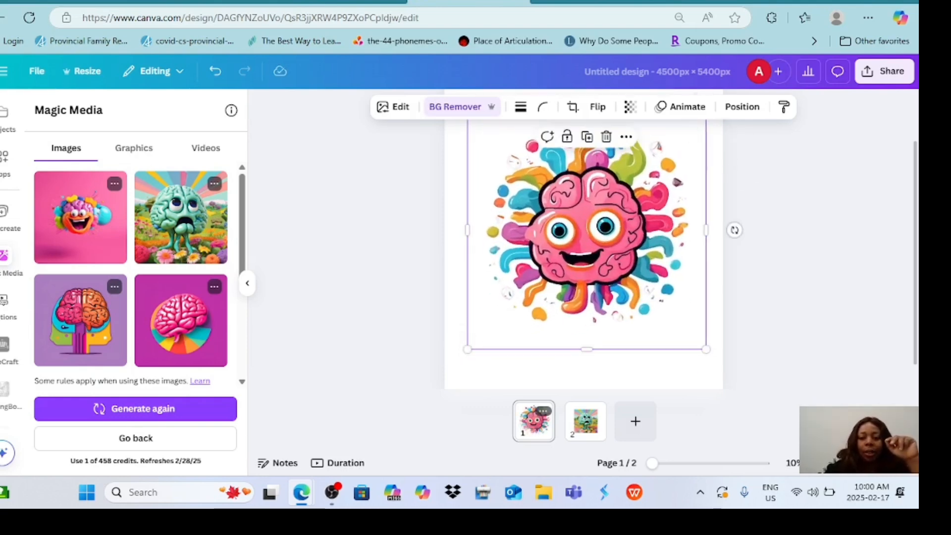
mouse_move(590, 223)
mouse_down()
mouse_move(594, 247)
mouse_move(586, 239)
mouse_up()
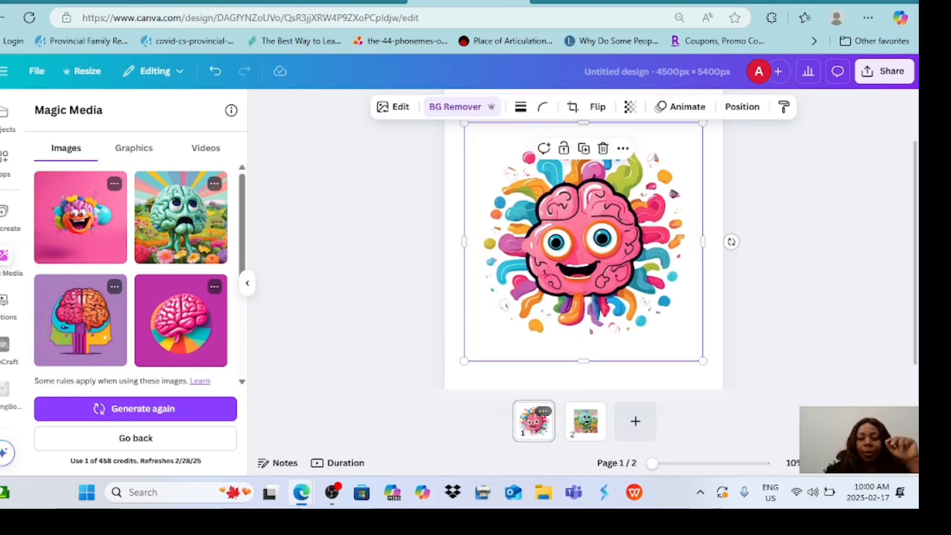
scroll(584, 257, up, 2)
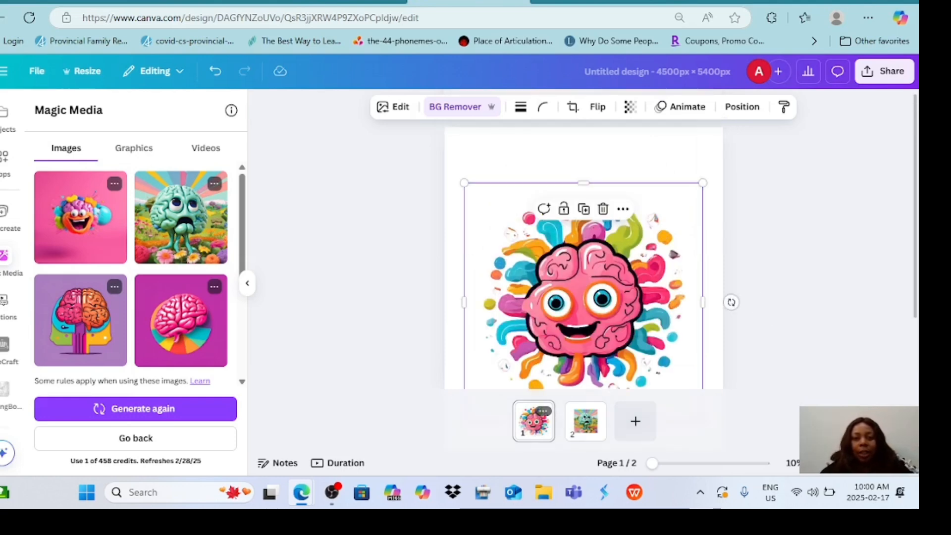
Check the slogan that goes with the cartoon brain idea in the DeepSeek chat and return to the Canva design.
click(347, 1)
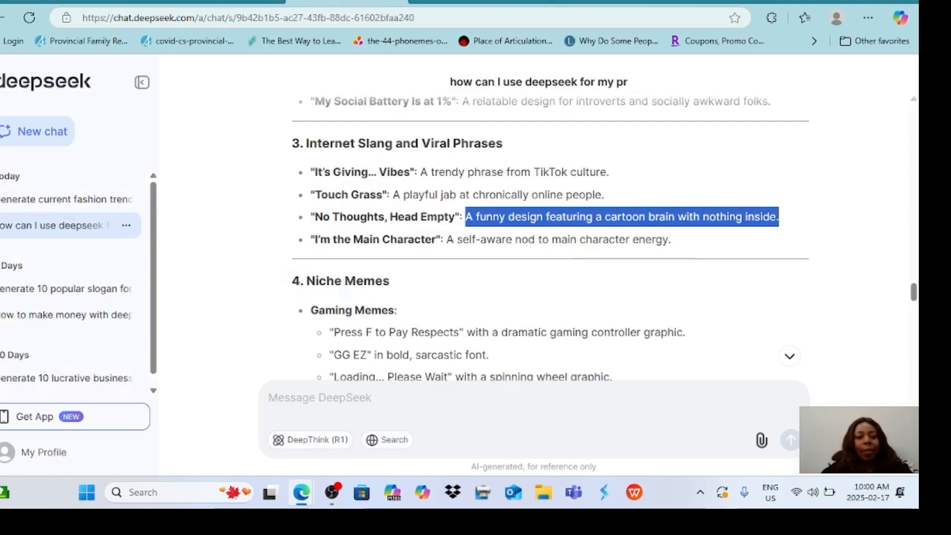
click(468, 1)
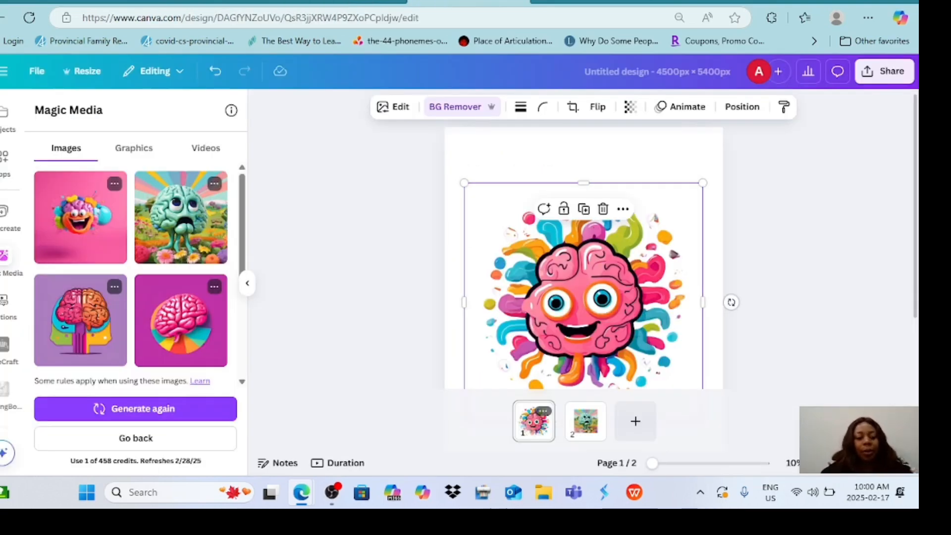
Add a subheading reading "NO THOUGHTS" at size 376 to page 1 and place it above the brain.
scroll(10, 247, up, 5)
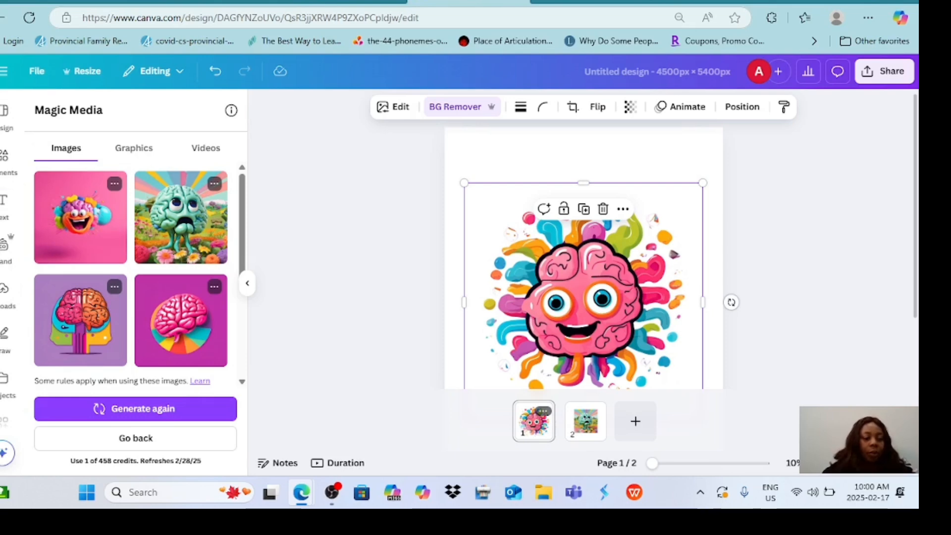
click(4, 206)
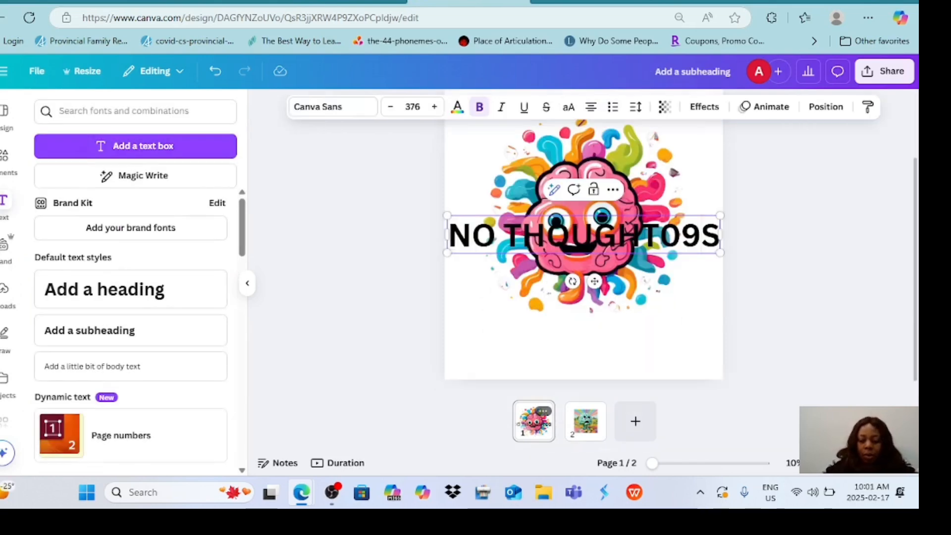
key(BackSpace)
key(BackSpace)
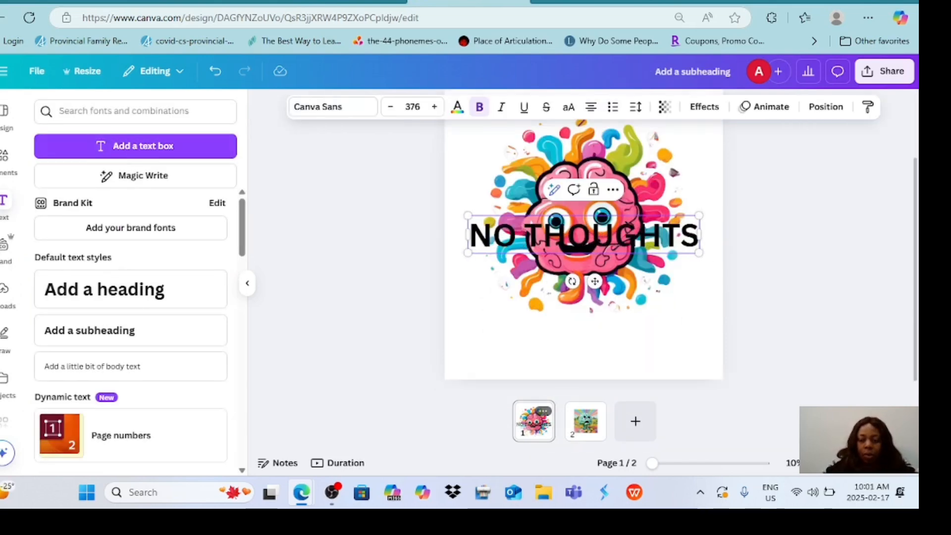
drag(594, 281, 599, 163)
scroll(598, 162, up, 2)
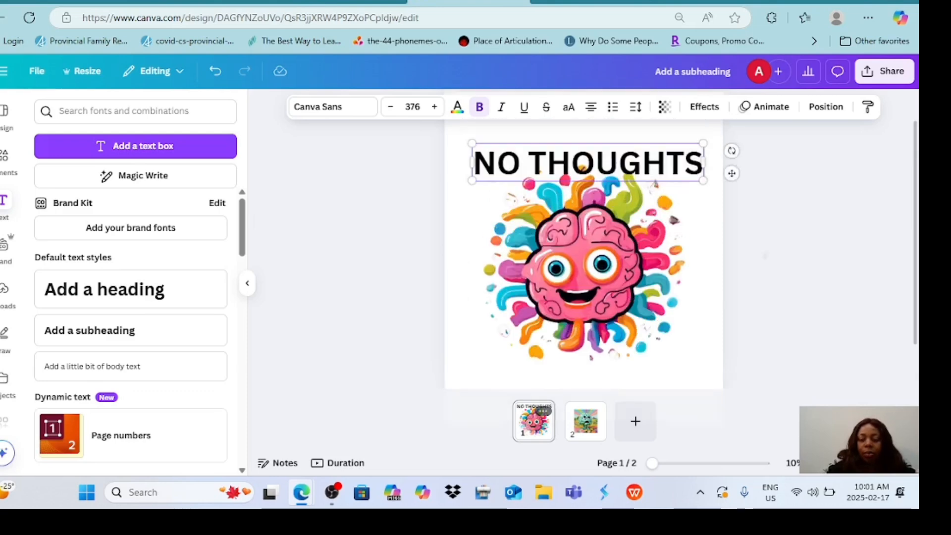
drag(731, 209, 732, 187)
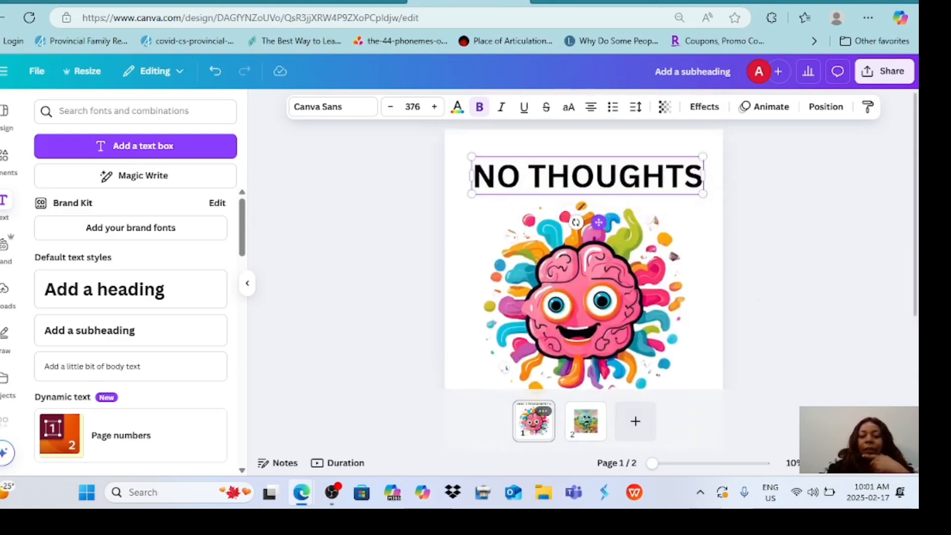
Try curving the NO THOUGHTS text and enlarging it to size 448 across nearly the full page width.
click(704, 107)
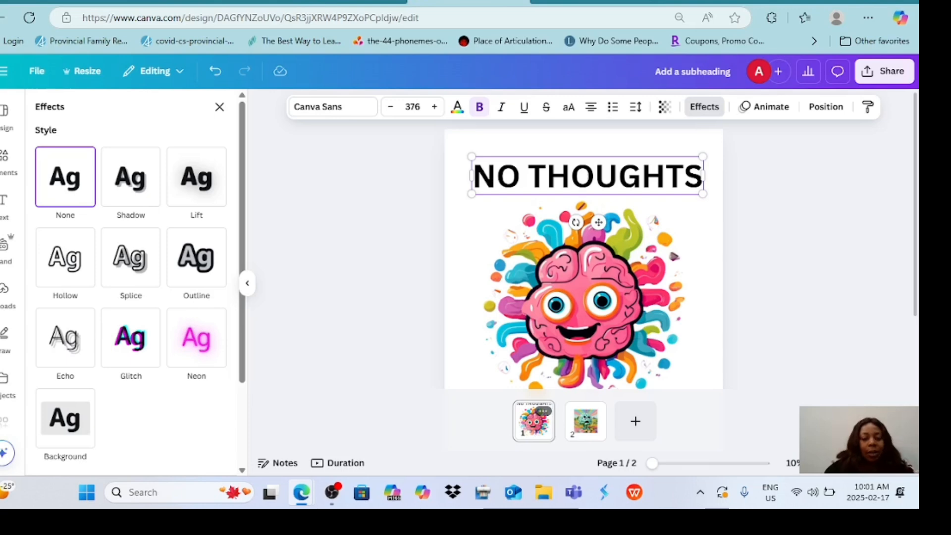
scroll(130, 277, down, 3)
click(131, 420)
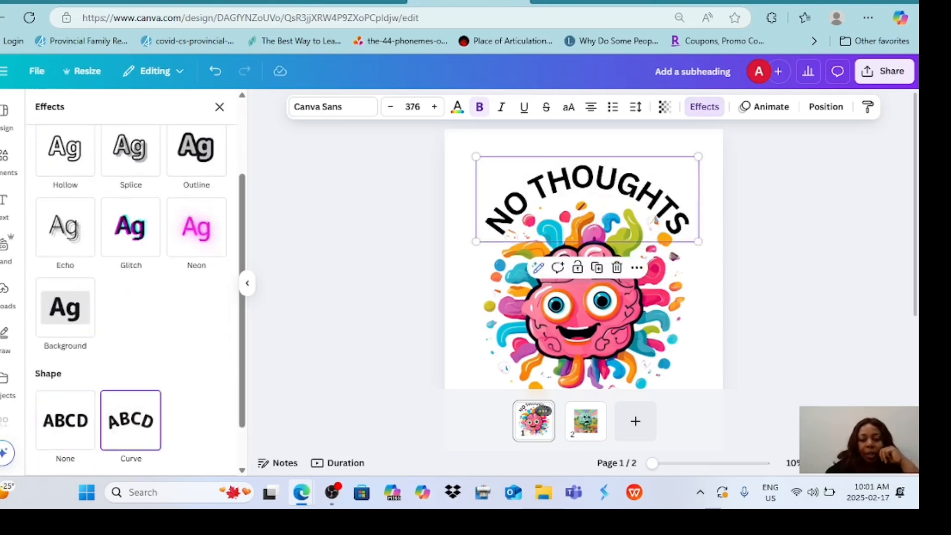
drag(698, 156, 723, 147)
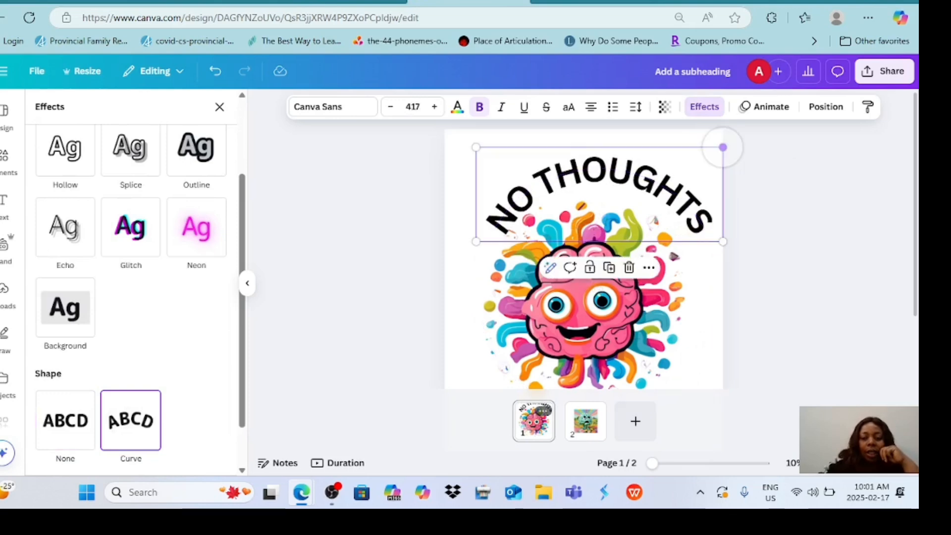
drag(475, 242, 458, 248)
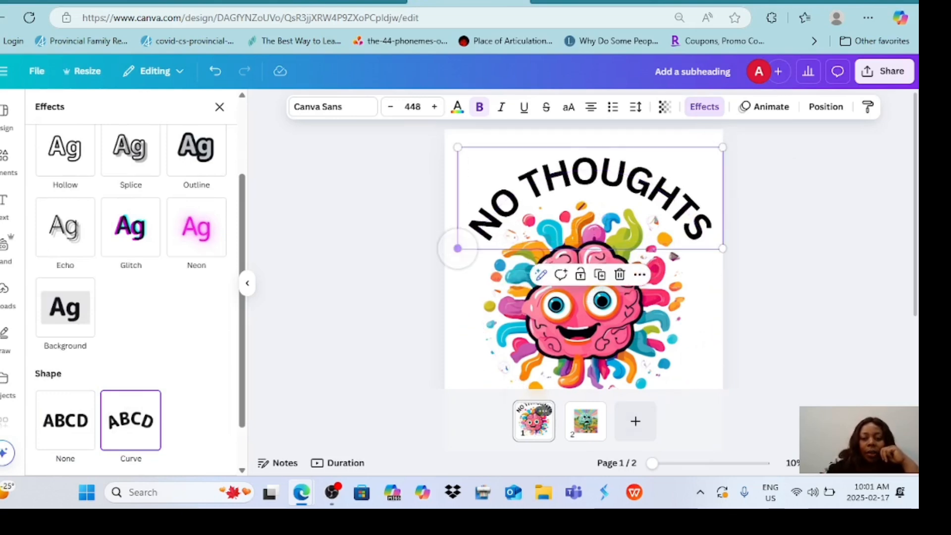
Undo the enlargement and the curve of the NO THOUGHTS text.
click(789, 265)
click(586, 195)
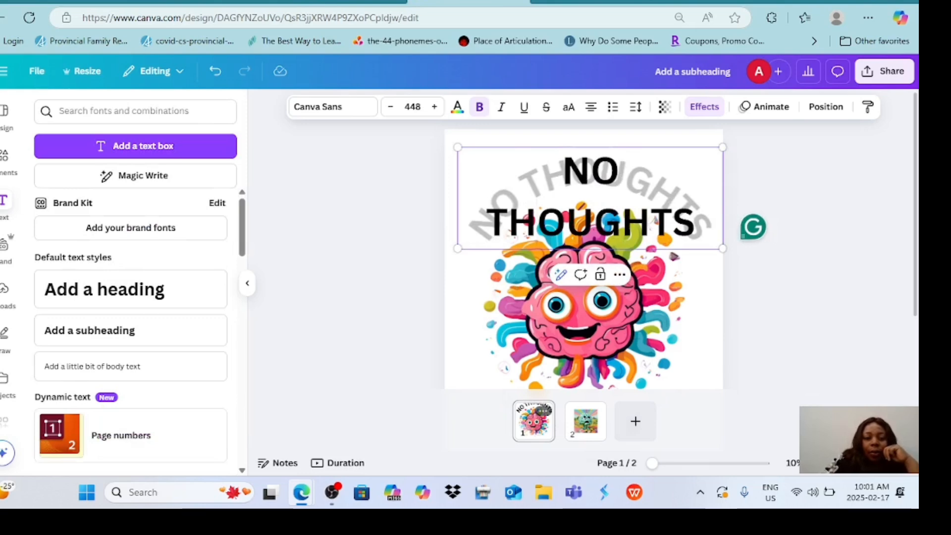
key(ctrl+z)
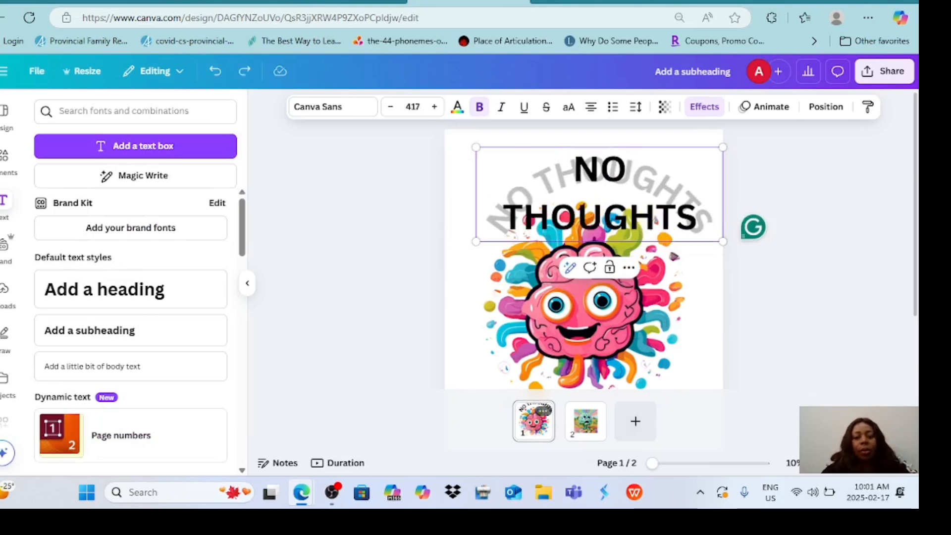
click(214, 70)
click(215, 71)
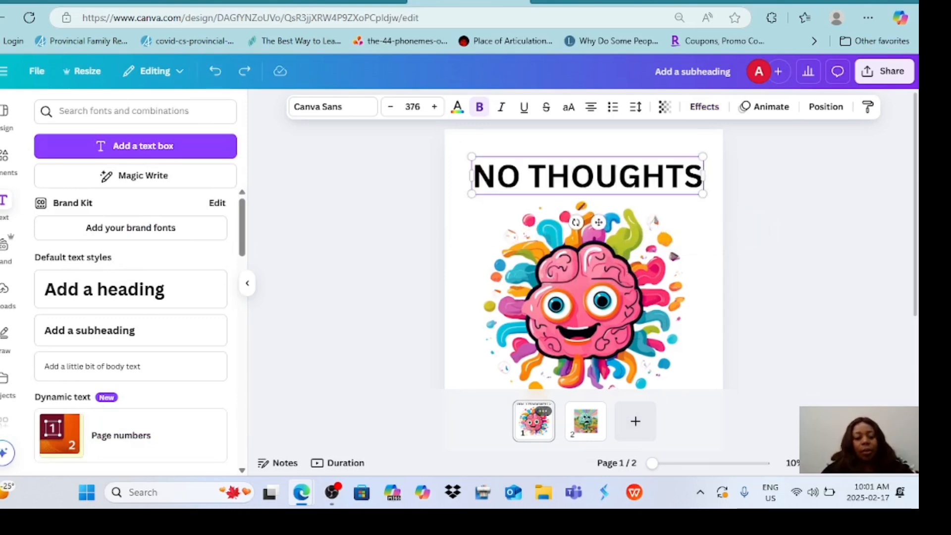
Apply the Curve shape effect to the NO THOUGHTS text so it arches over the brain.
click(704, 106)
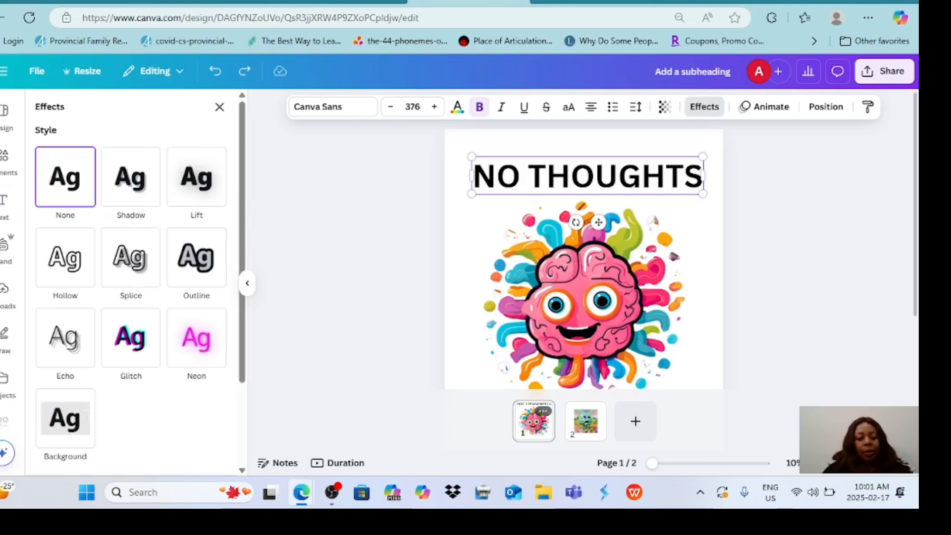
scroll(131, 297, down, 3)
click(131, 420)
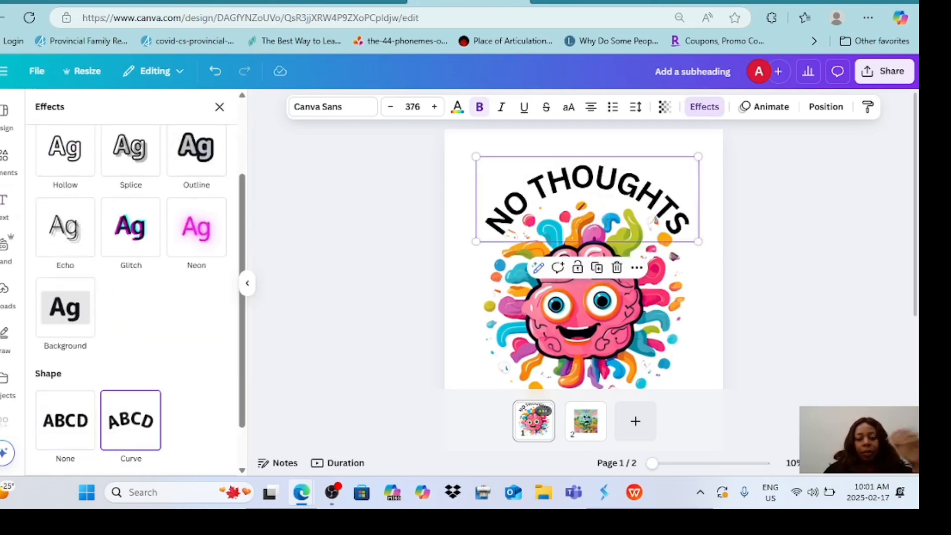
Try purple and near-black for the NO THOUGHTS text, and settle on the pink from the brain image's photo colors.
click(457, 107)
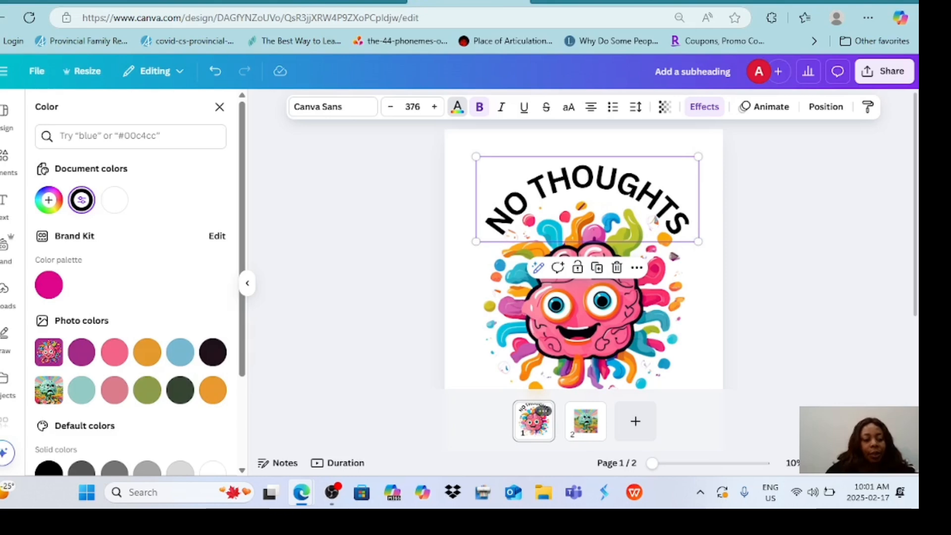
click(81, 352)
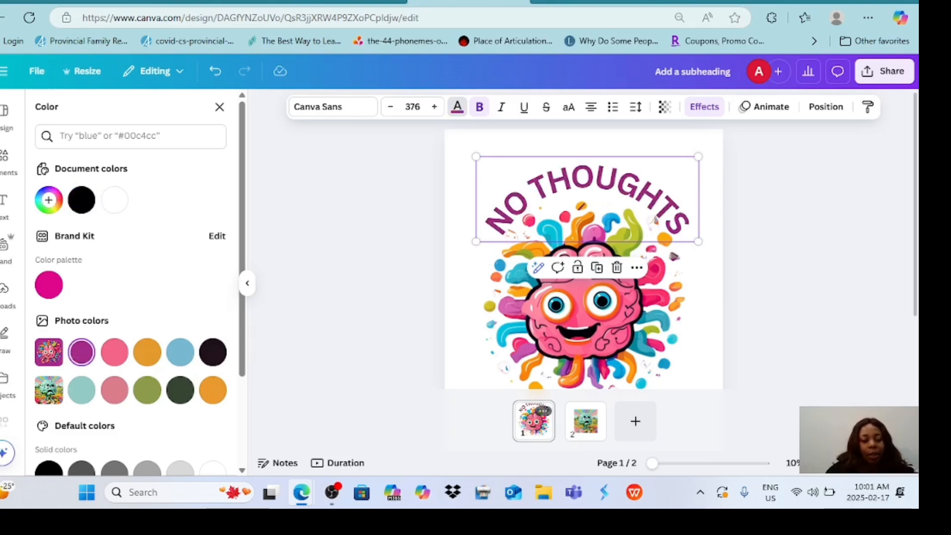
click(213, 352)
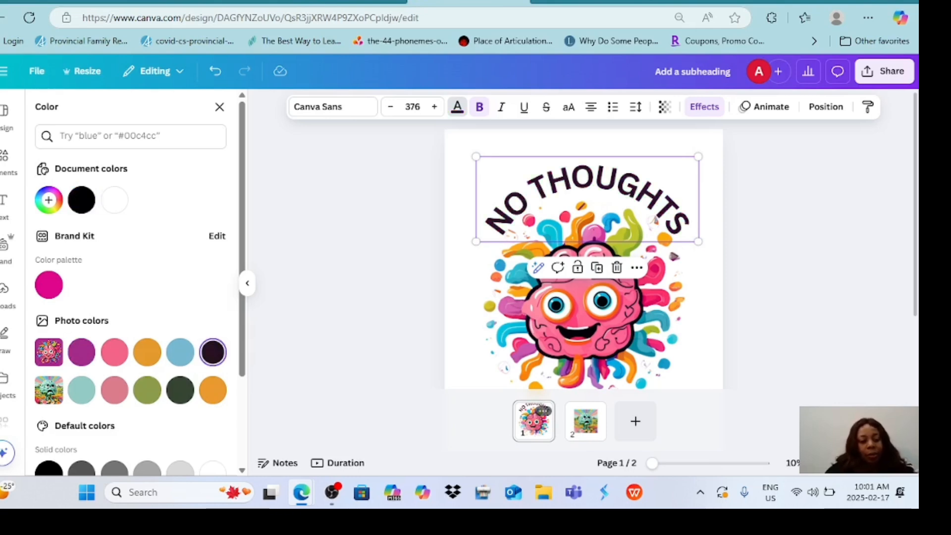
click(114, 352)
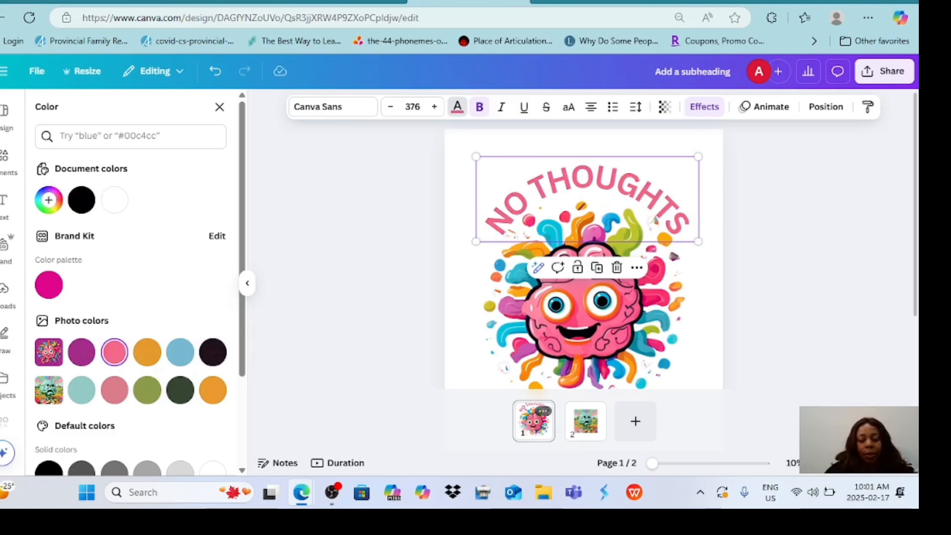
Change the font of the curved NO THOUGHTS text to Rubik Distressed.
click(327, 106)
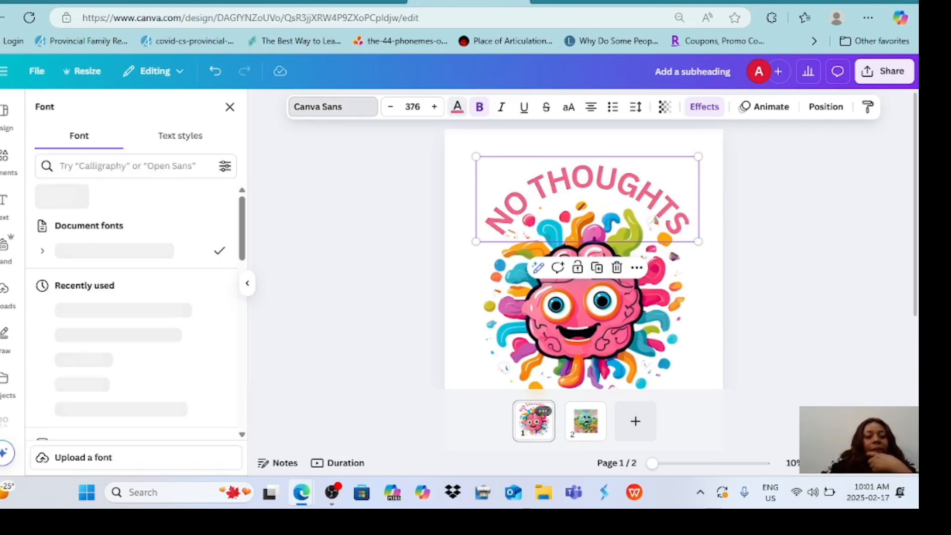
click(100, 309)
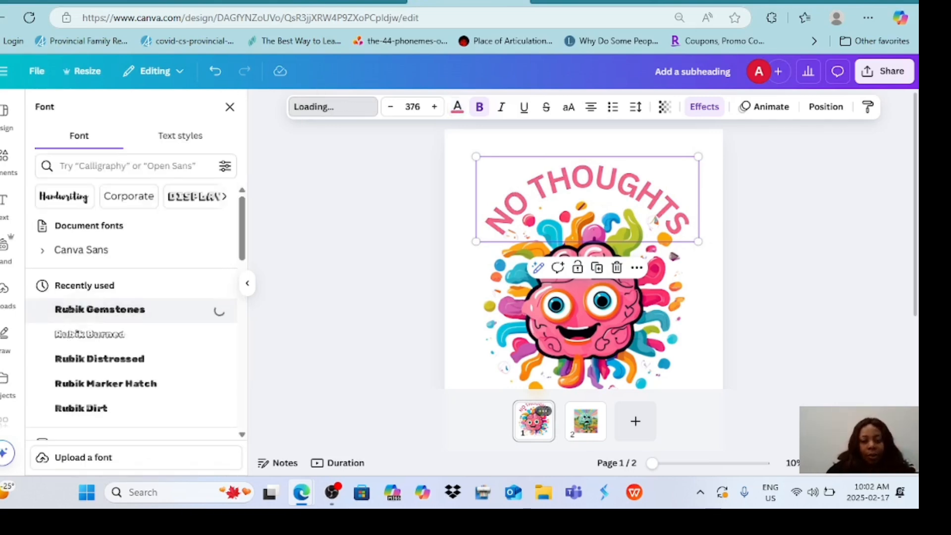
click(100, 358)
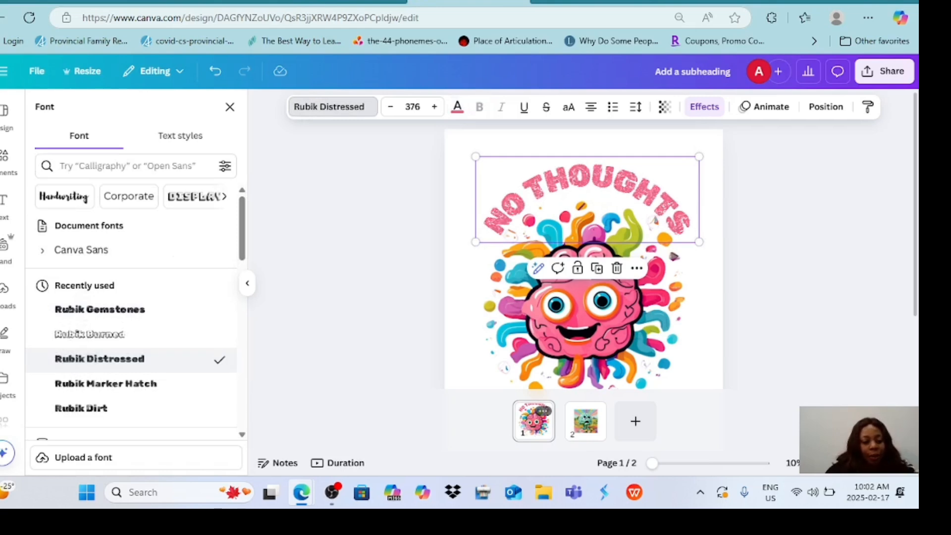
Try the Rubik Dirt and Rubik Gemstones fonts on the curved text and return it to Rubik Distressed.
scroll(100, 354, down, 1)
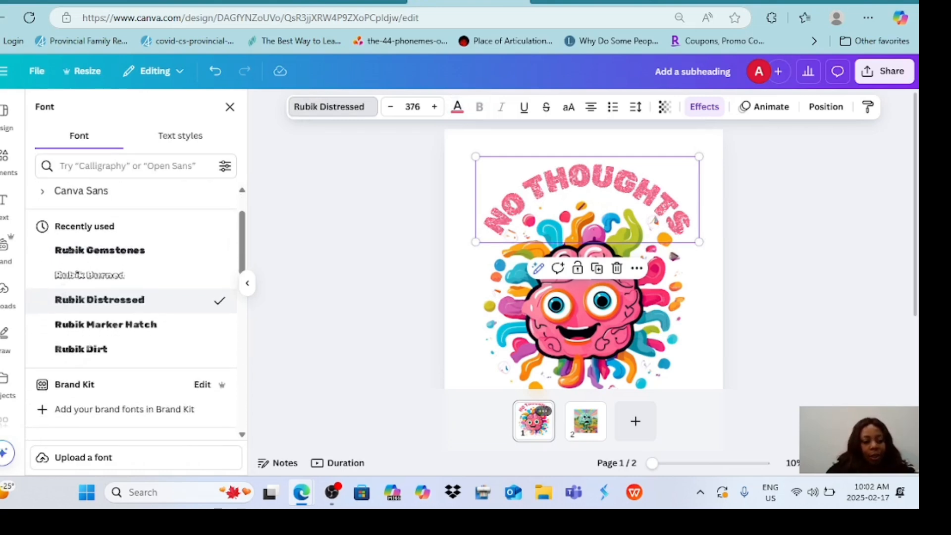
click(81, 349)
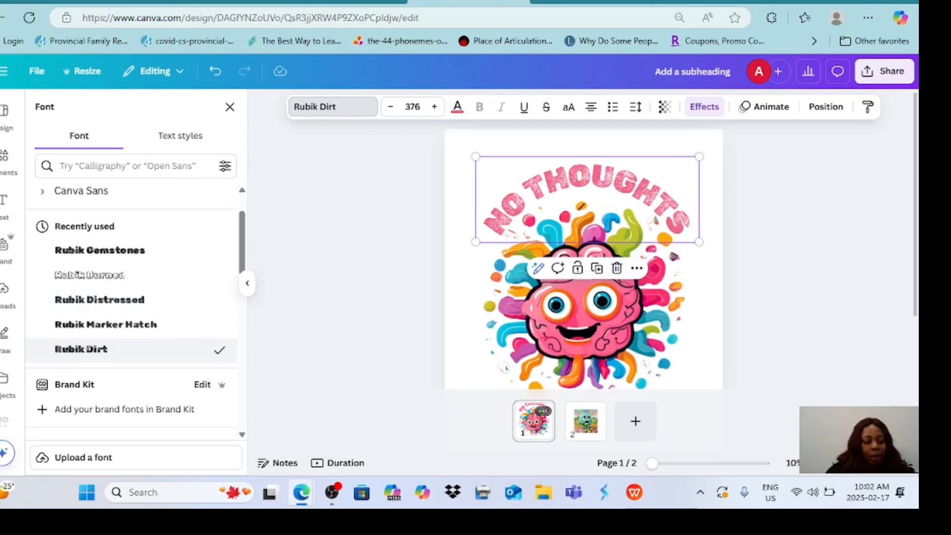
scroll(136, 311, up, 1)
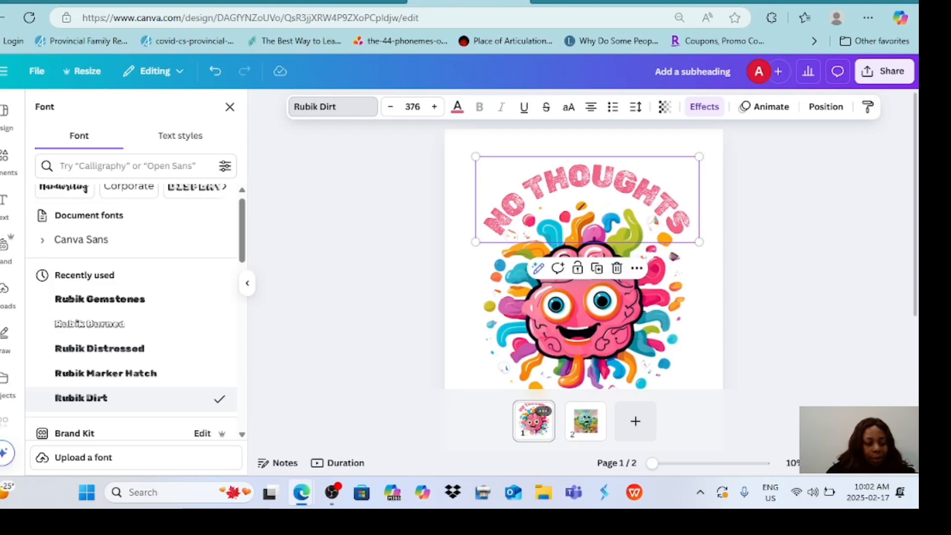
scroll(136, 312, down, 1)
scroll(136, 312, down, 1)
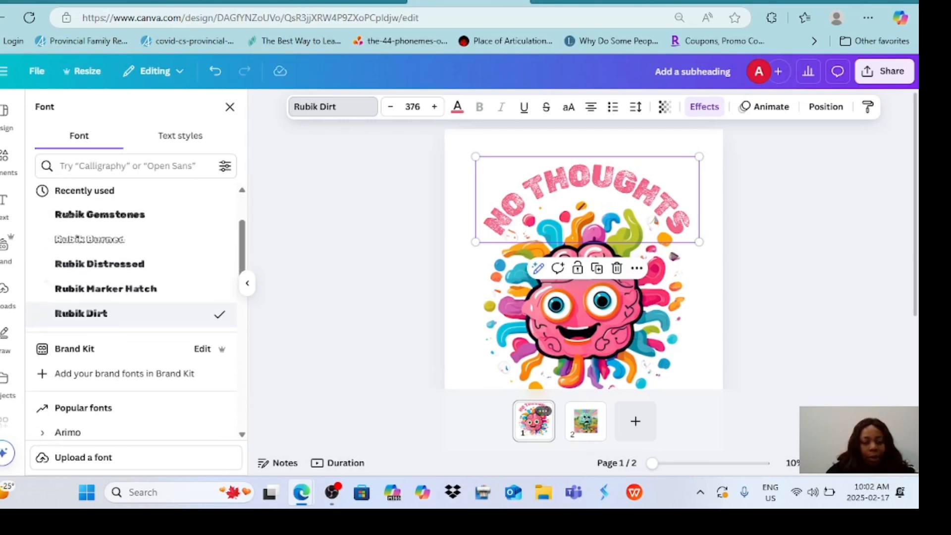
scroll(136, 312, up, 1)
scroll(136, 312, up, 1)
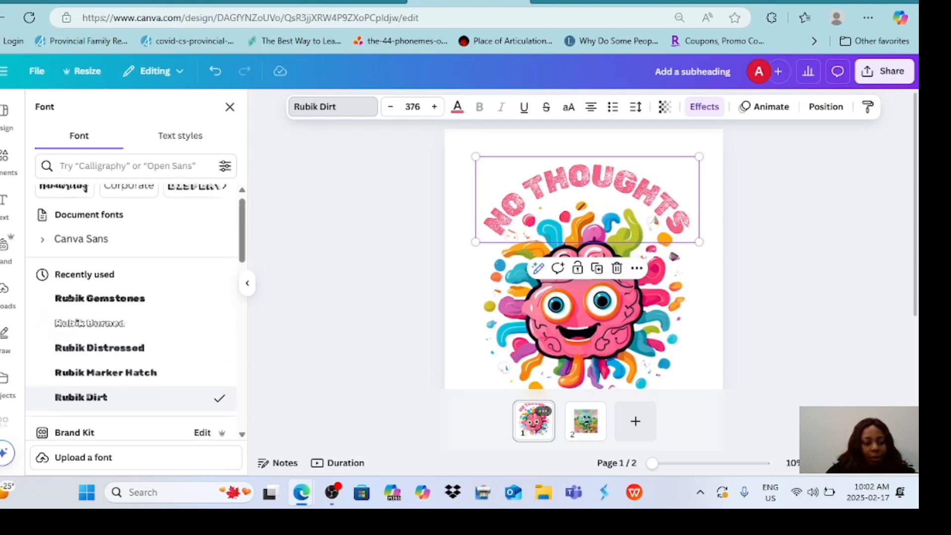
click(100, 310)
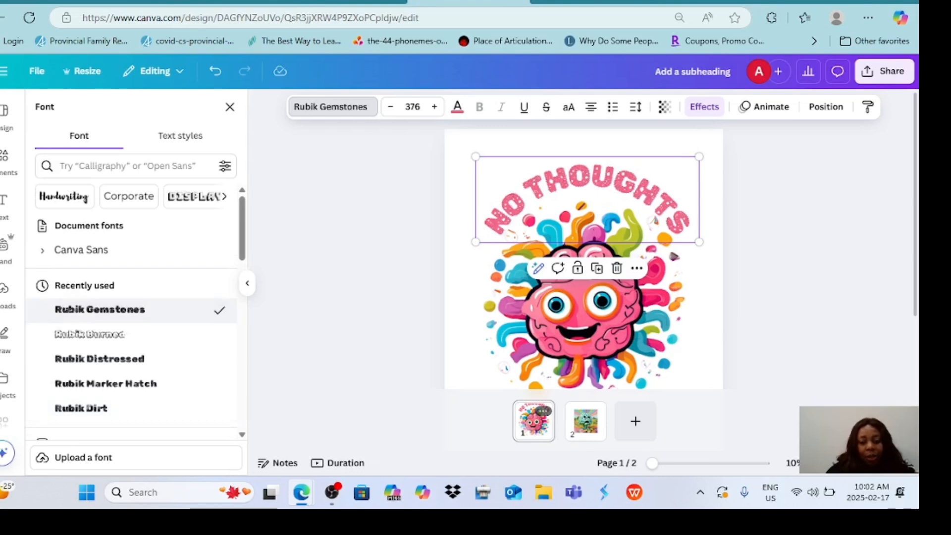
click(99, 359)
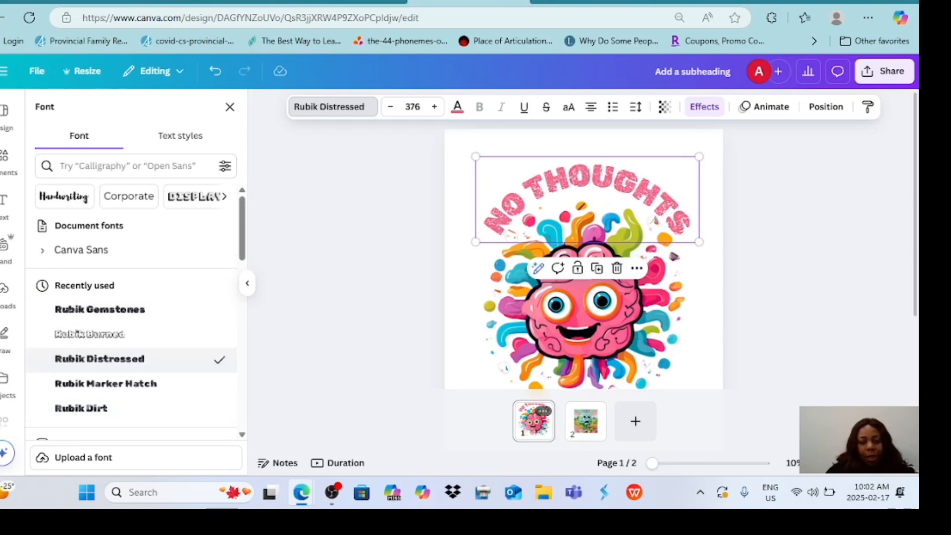
Compare Rubik Dirt and Rubik Marker Hatch on the slogan text and restore Rubik Distressed.
scroll(131, 312, down, 2)
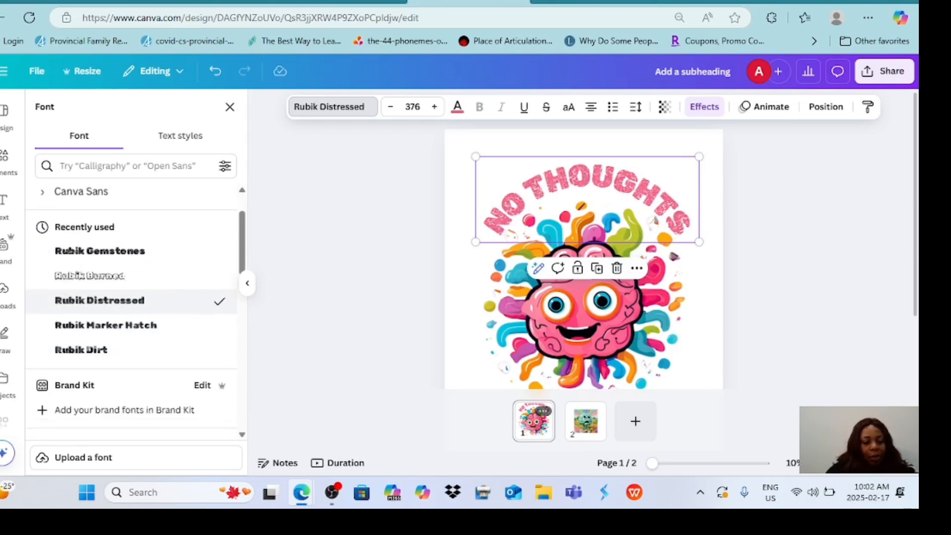
click(81, 350)
click(105, 325)
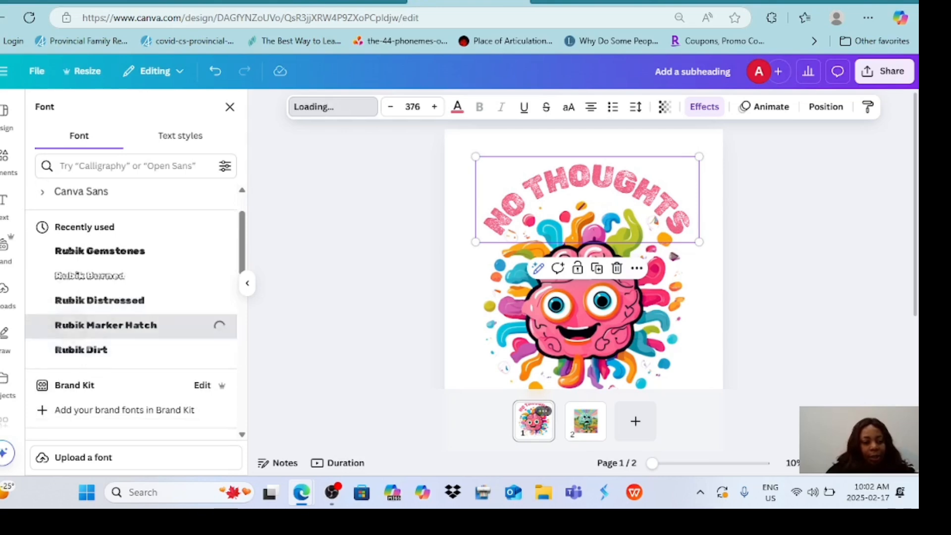
click(99, 300)
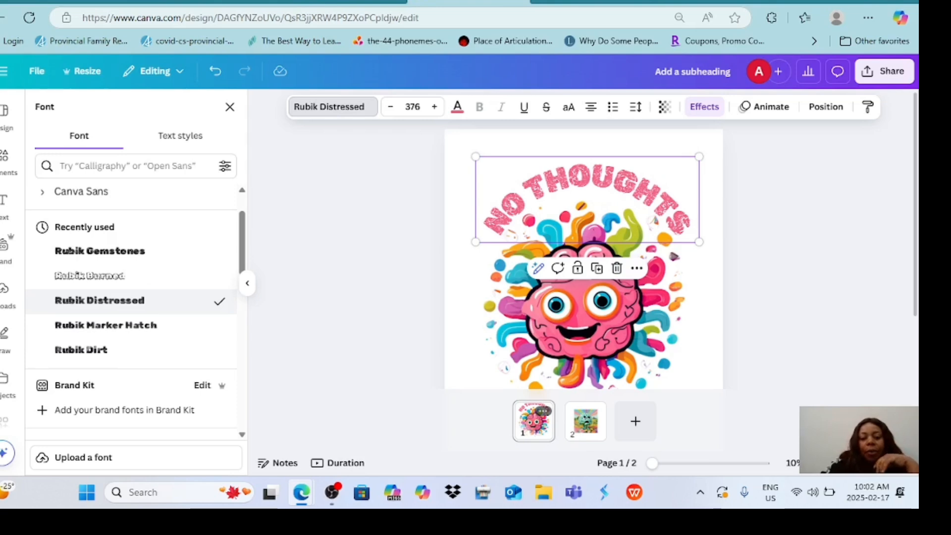
Move the curved NO THOUGHTS text slightly up and centre it horizontally above the brain.
mouse_move(475, 242)
mouse_down()
mouse_move(464, 246)
mouse_move(475, 242)
mouse_up()
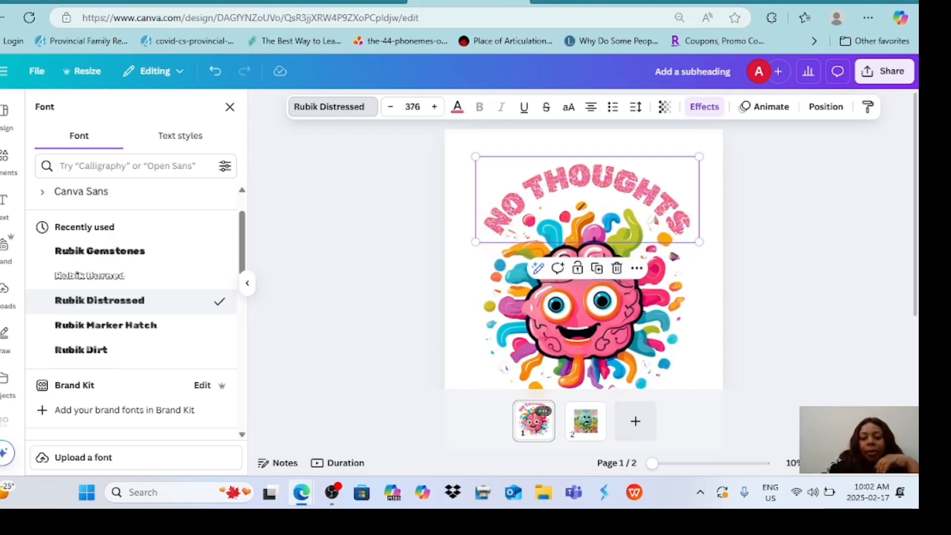
mouse_move(587, 198)
mouse_down()
mouse_move(598, 198)
mouse_move(584, 188)
mouse_up()
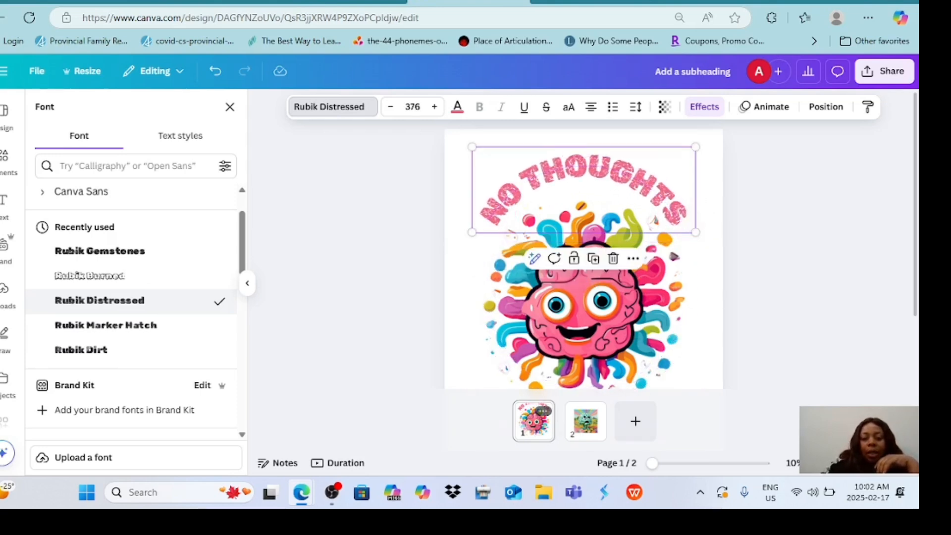
Add a heading reading EMPTY HEAD and place it centred just below the brain image.
scroll(584, 258, down, 2)
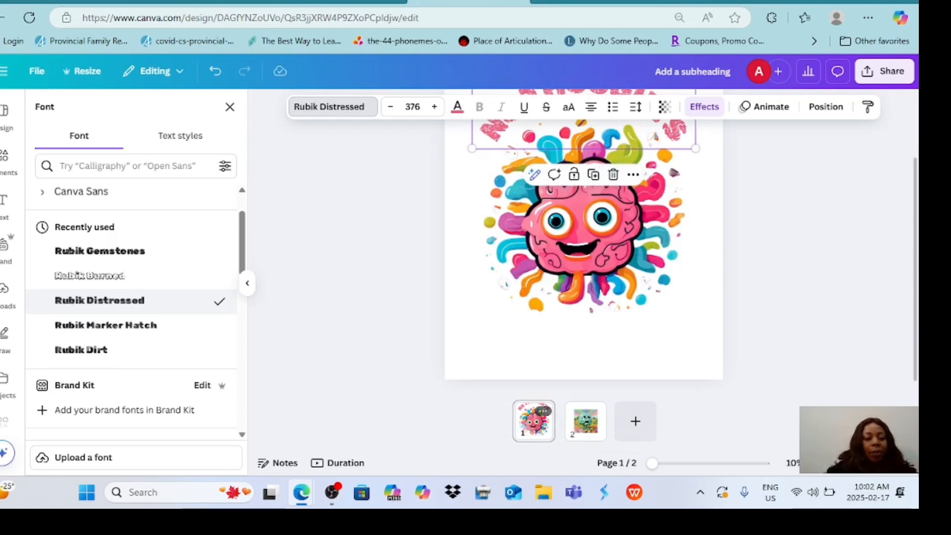
click(5, 205)
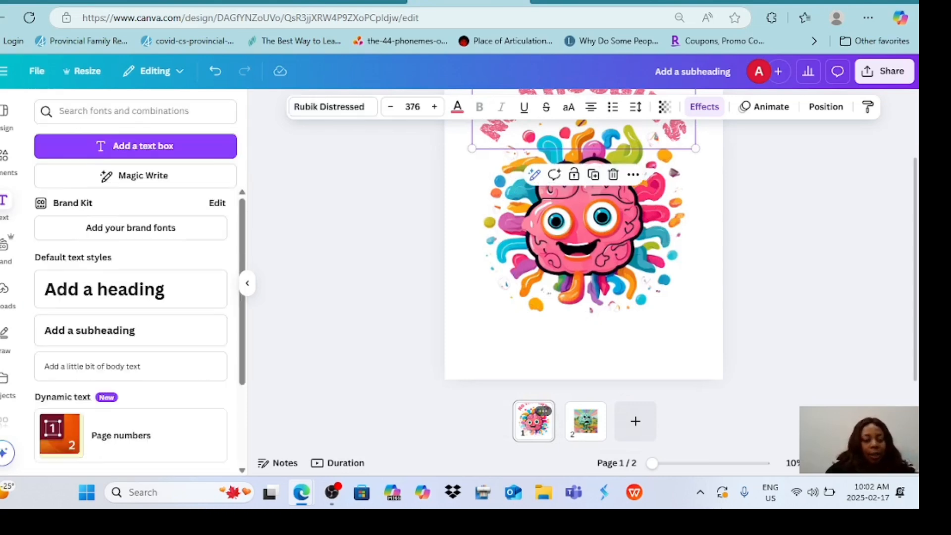
click(131, 289)
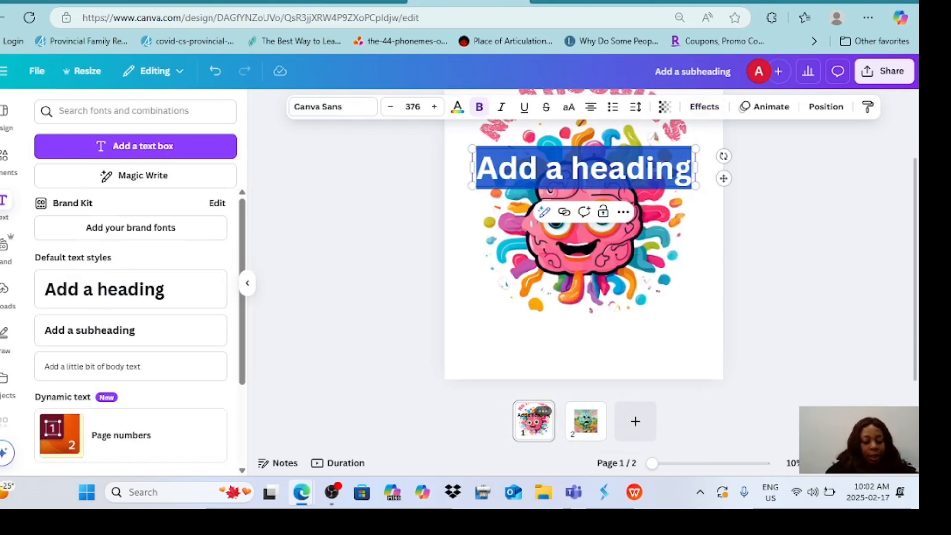
key(BackSpace)
text(EMT)
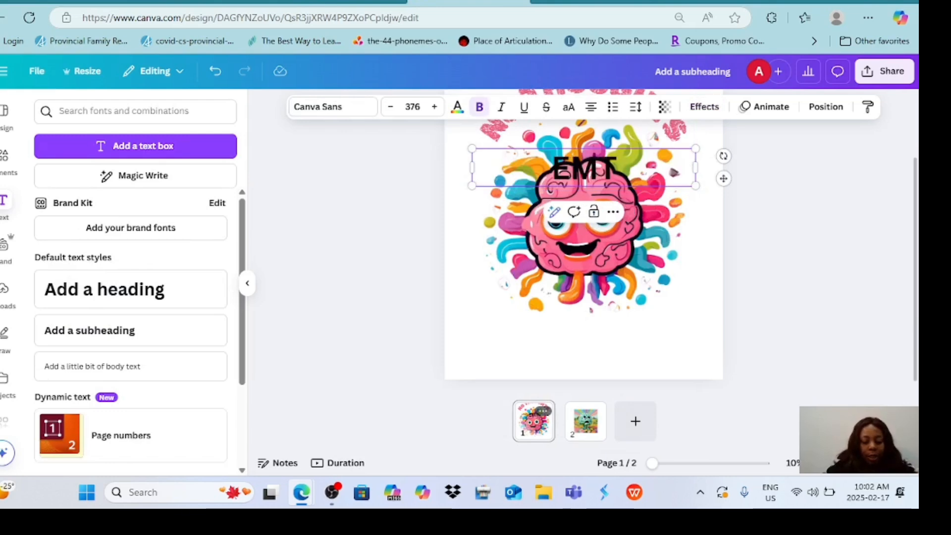
key(BackSpace)
key(BackSpace)
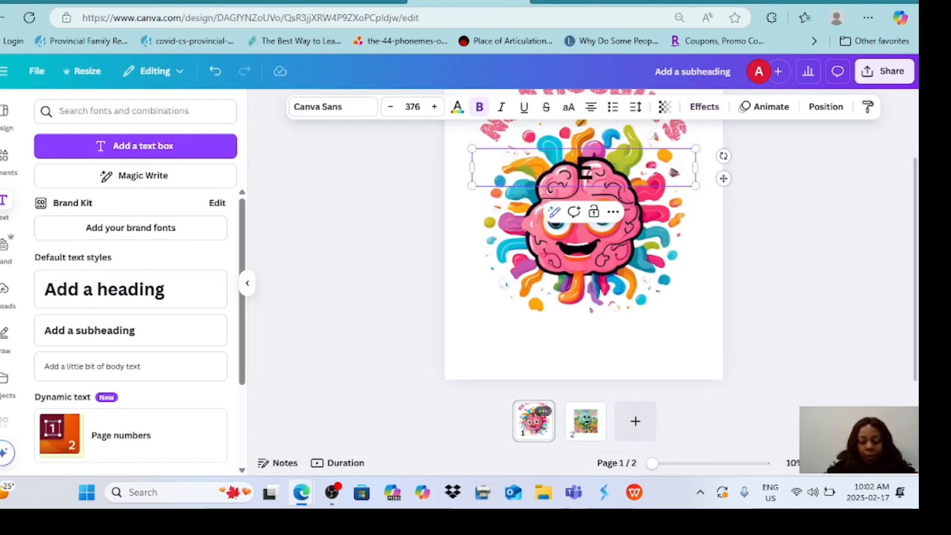
text(MPTY9)
key(BackSpace)
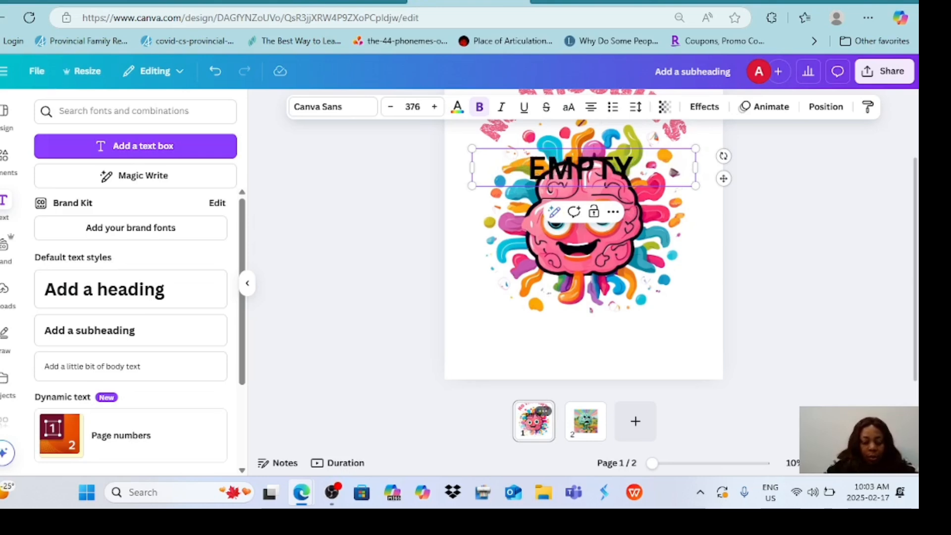
text(H)
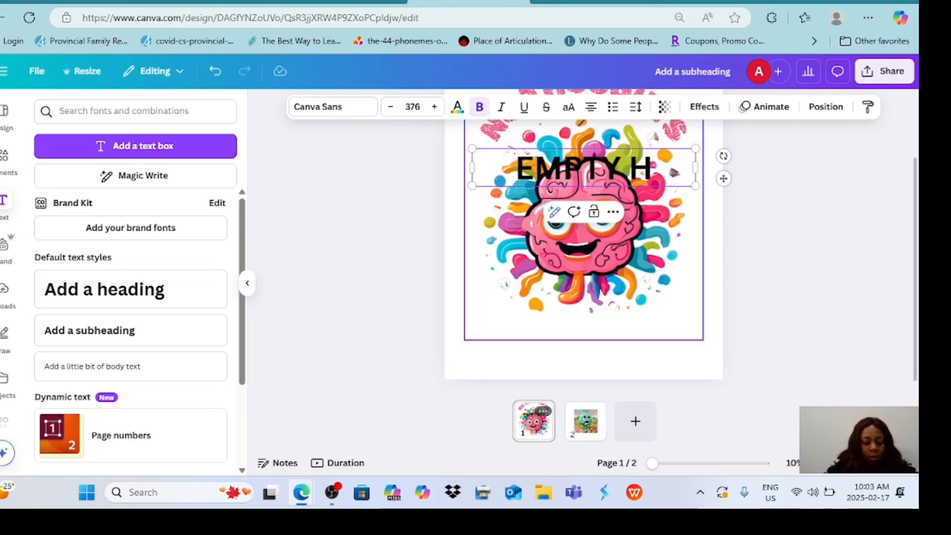
text(EAD)
drag(584, 167, 584, 332)
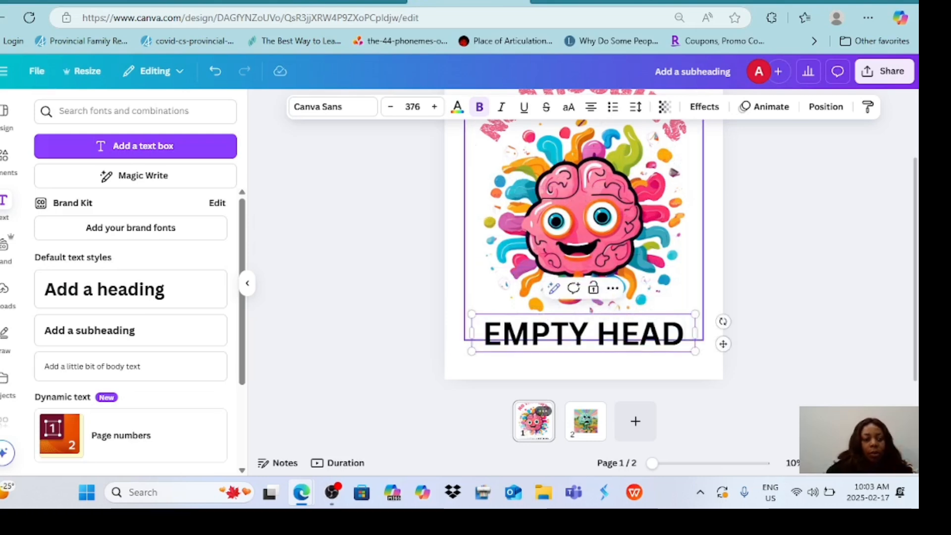
Add the recently used square behind the EMPTY HEAD text and resize it into a banner slightly wider than the text.
click(5, 161)
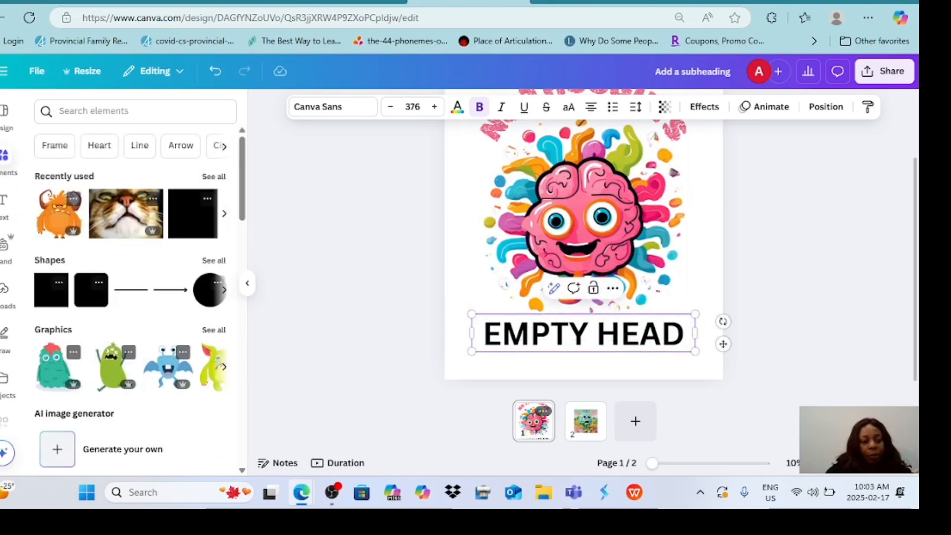
click(192, 213)
drag(583, 210, 710, 327)
drag(587, 284, 587, 313)
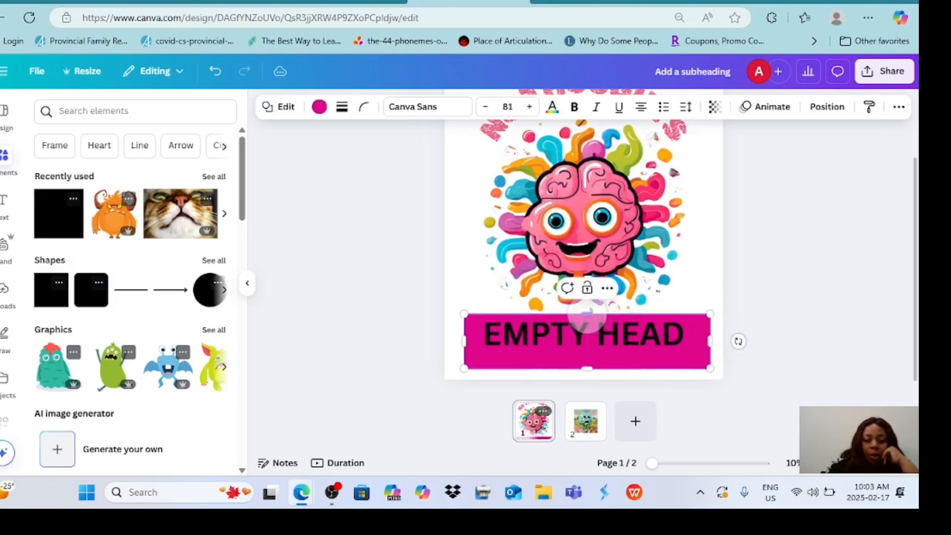
drag(587, 368, 587, 351)
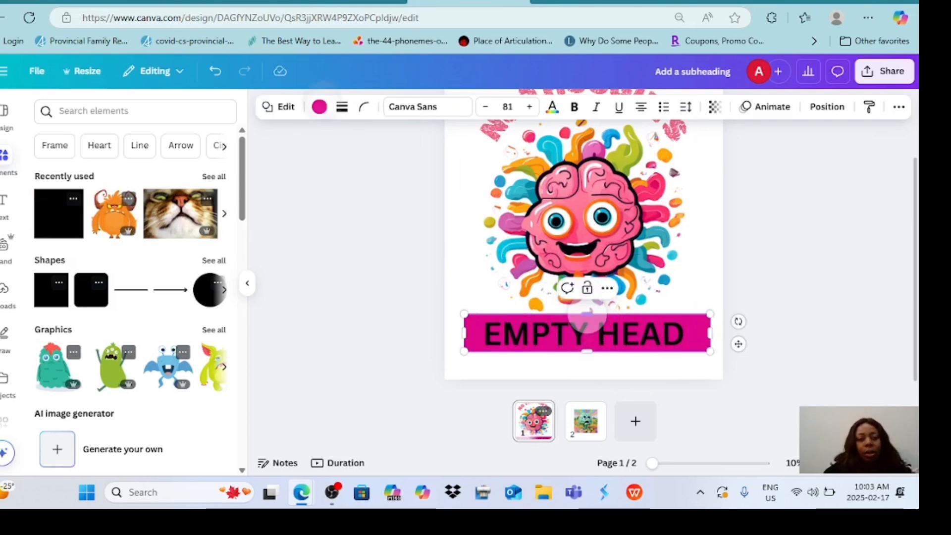
Fill the banner behind EMPTY HEAD with the near-black photo color.
click(319, 107)
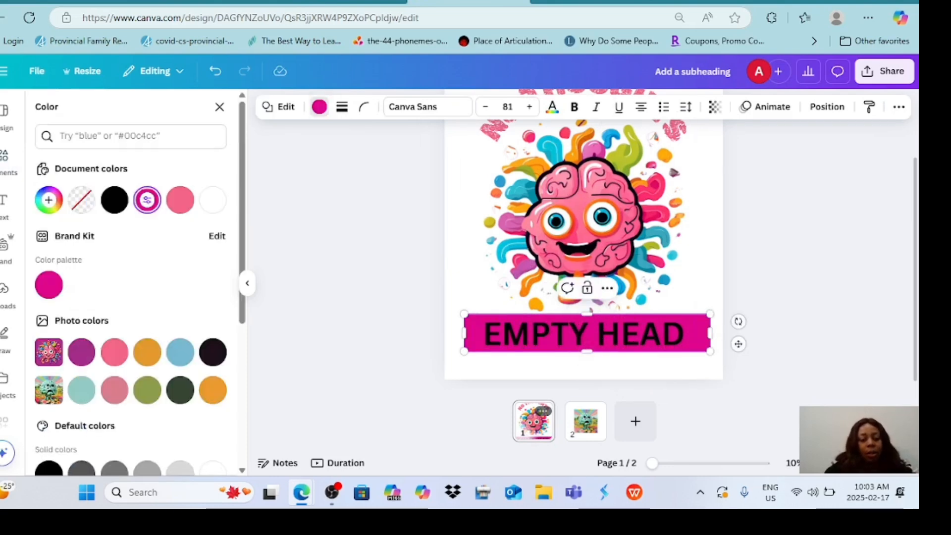
click(147, 352)
click(213, 352)
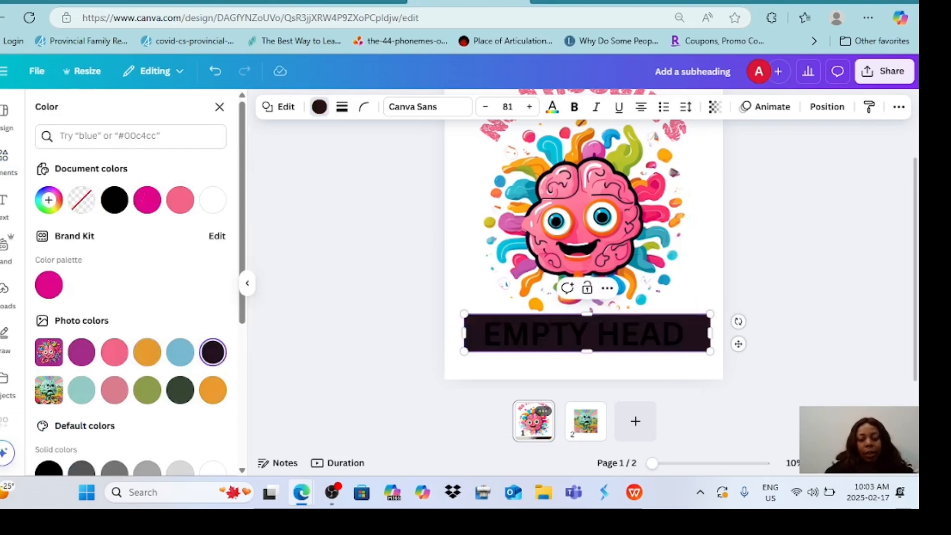
click(668, 333)
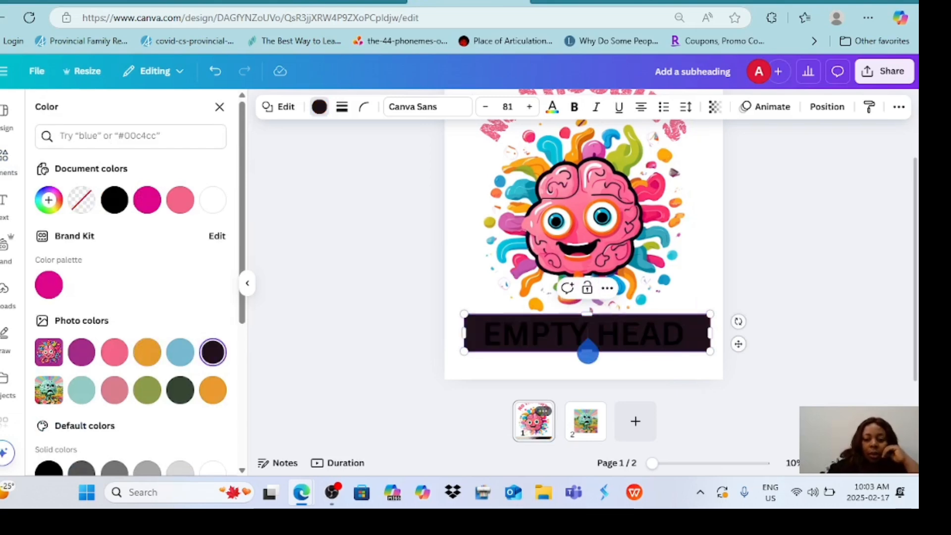
click(818, 303)
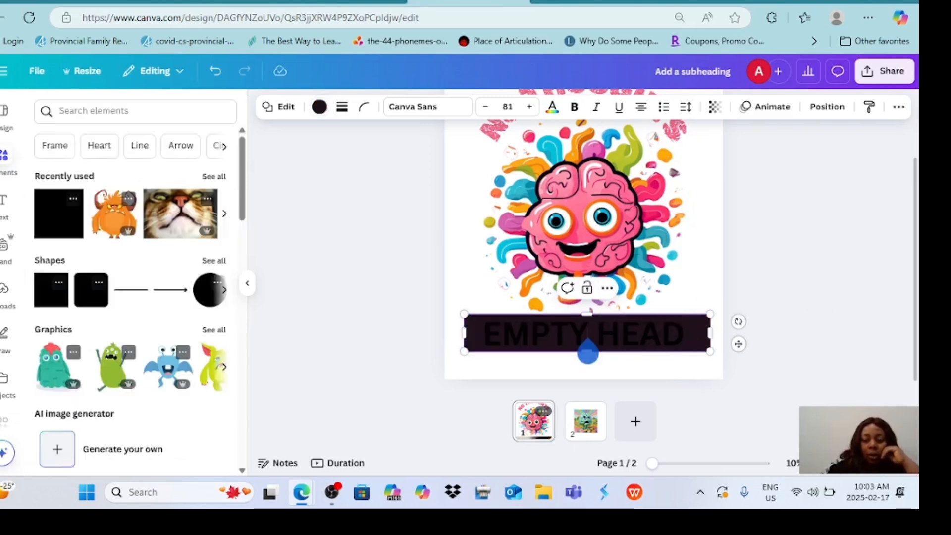
click(818, 303)
Set the color of the EMPTY HEAD text to white.
click(583, 333)
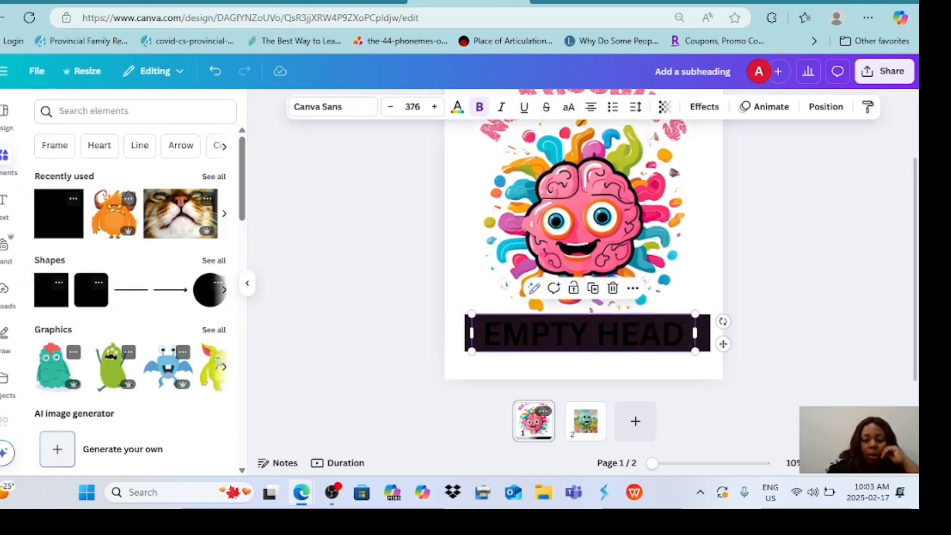
click(457, 107)
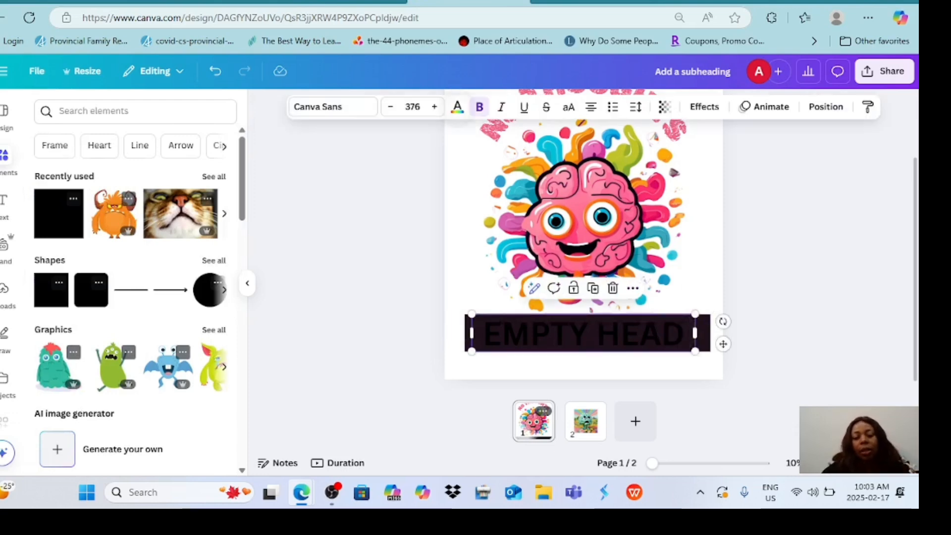
click(180, 200)
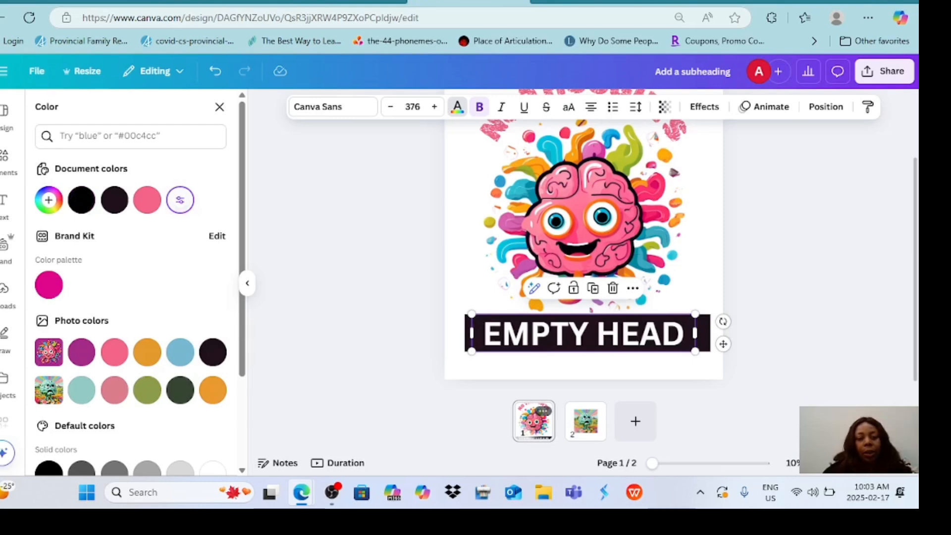
Try the Poppins, Glacial Indifference and Archivo Black fonts on the EMPTY HEAD text.
click(333, 107)
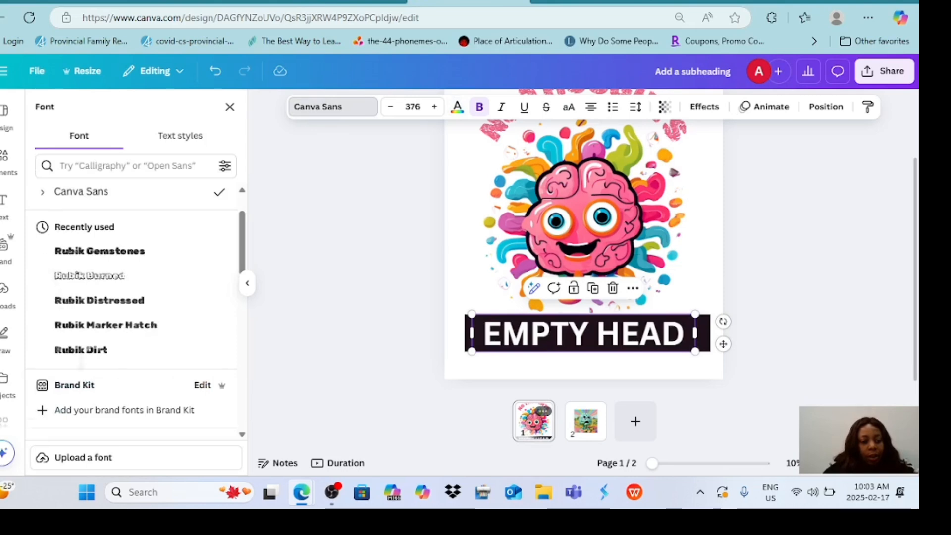
scroll(134, 312, down, 5)
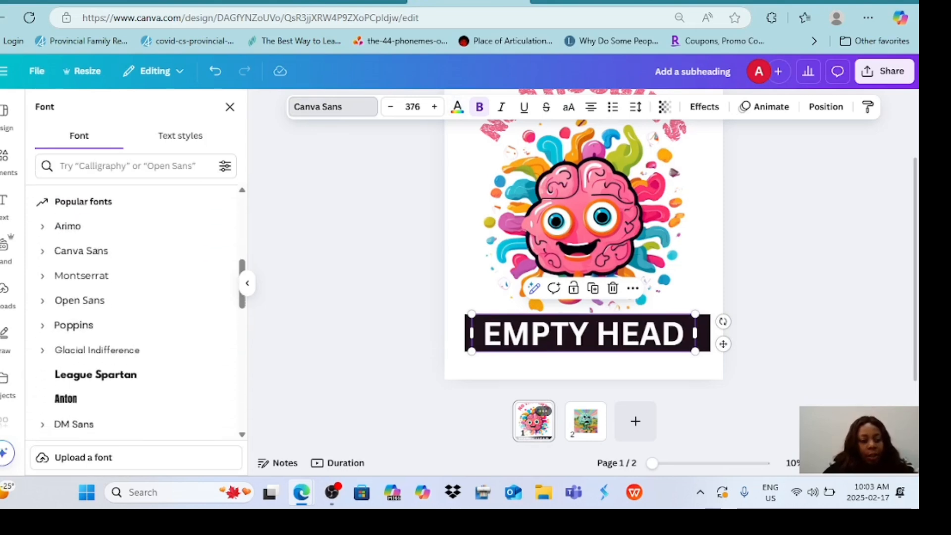
click(73, 325)
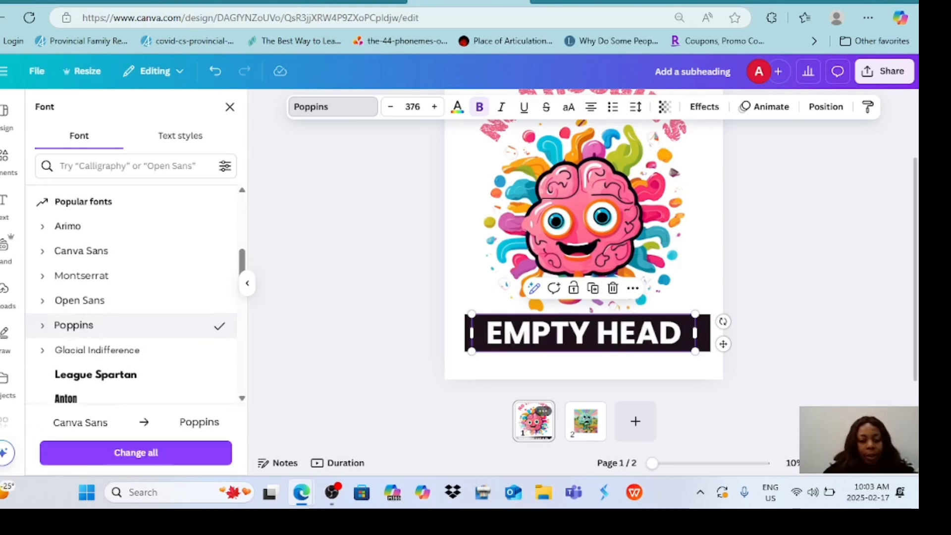
click(97, 350)
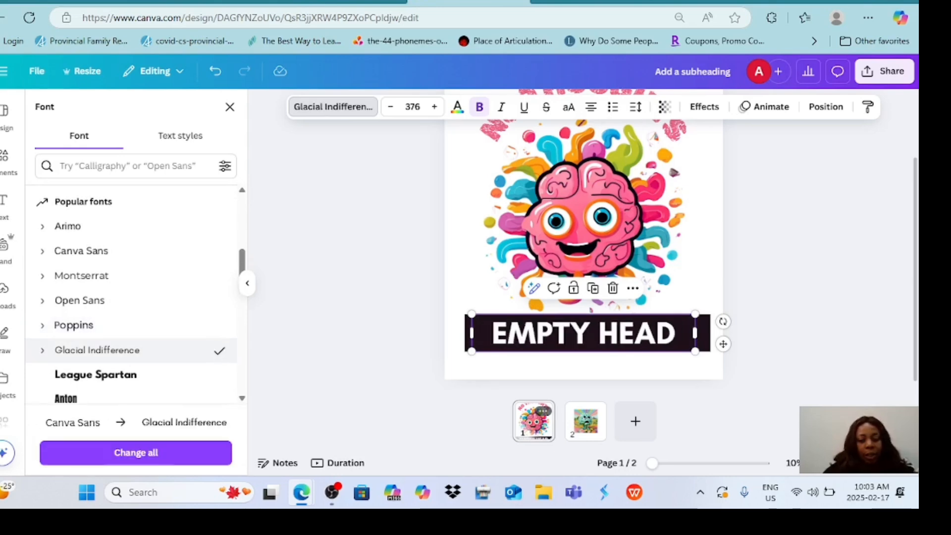
scroll(131, 298, down, 2)
click(97, 346)
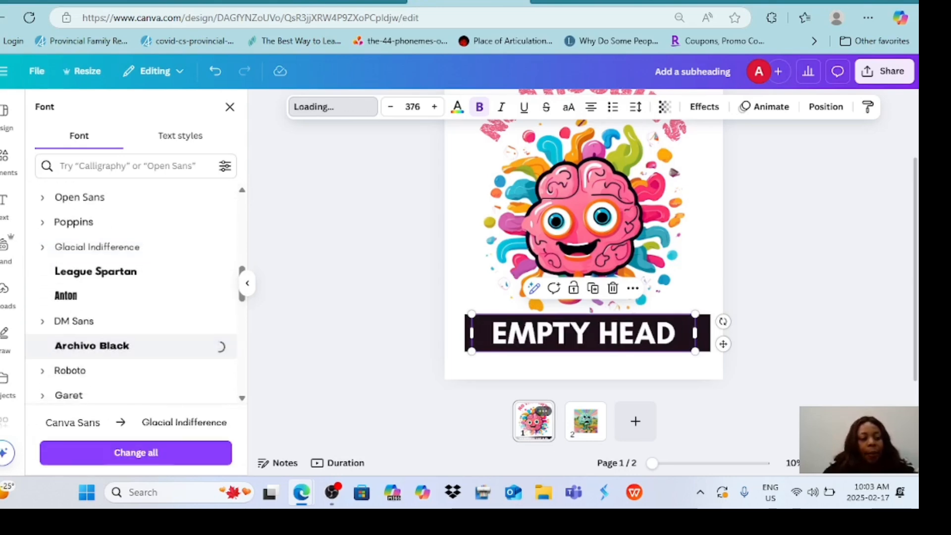
click(97, 370)
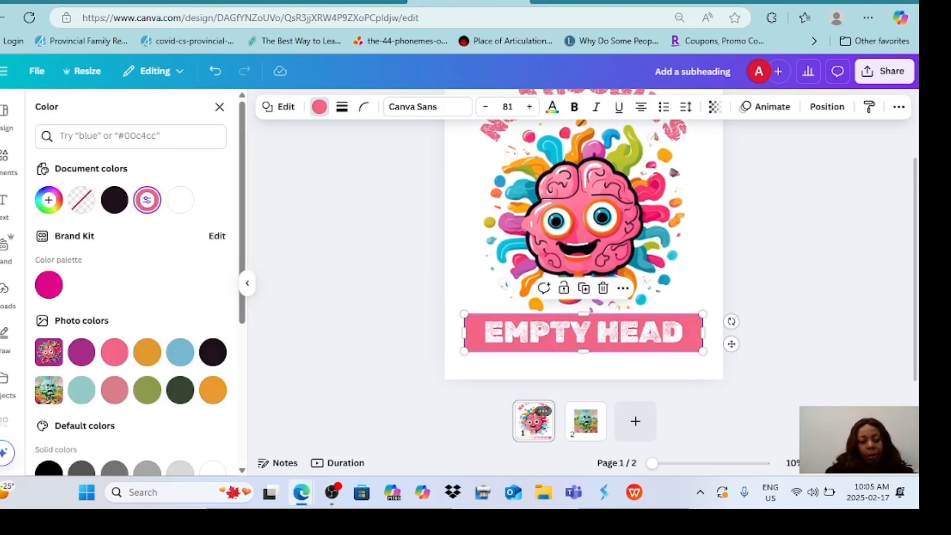
Fill the EMPTY HEAD banner with the purple photo color and trim its height slightly from the lower edge.
click(81, 352)
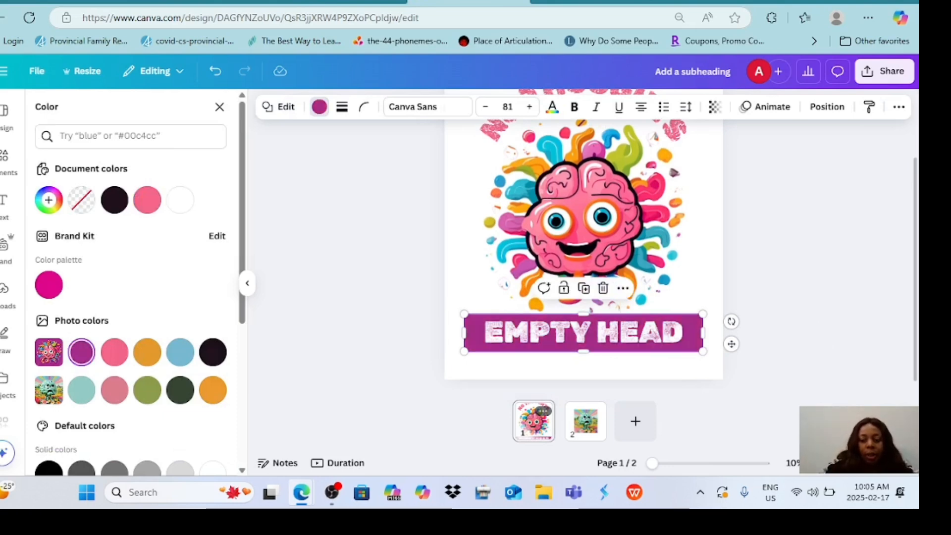
mouse_move(583, 313)
mouse_down()
mouse_move(584, 325)
mouse_move(583, 313)
mouse_up()
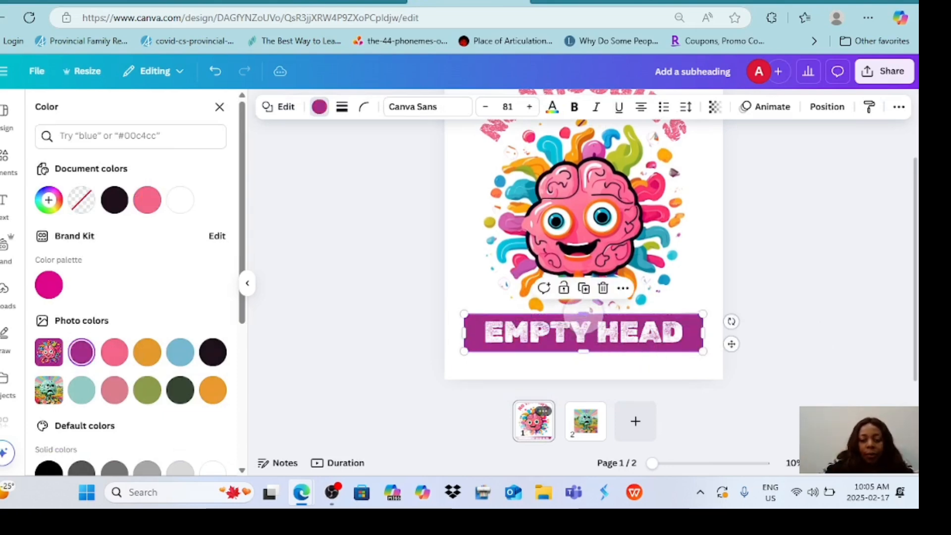
mouse_move(583, 351)
mouse_down()
mouse_move(583, 339)
mouse_move(583, 350)
mouse_up()
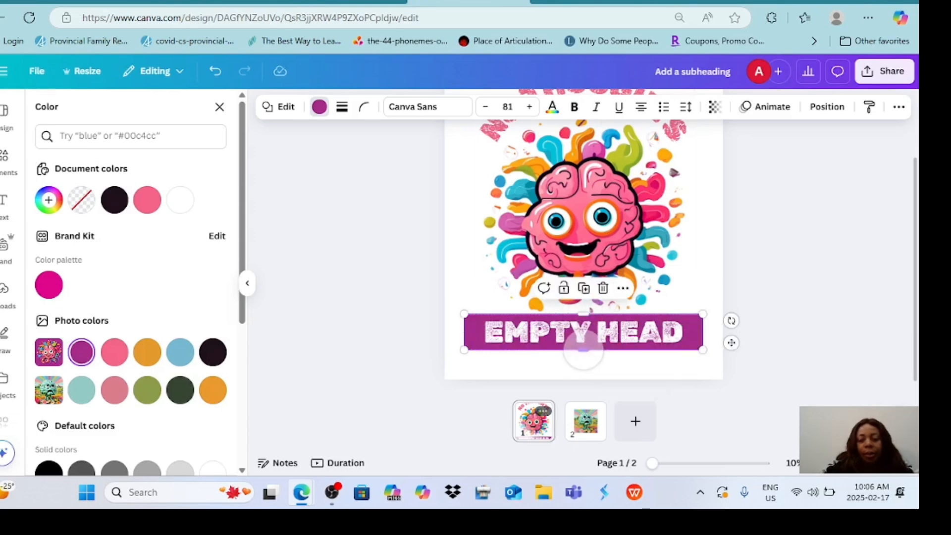
Recolor the curved NO THOUGHTS text with the banner's purple and compare it against the EMPTY HEAD banner.
scroll(789, 255, up, 1)
scroll(789, 255, down, 1)
scroll(777, 255, up, 1)
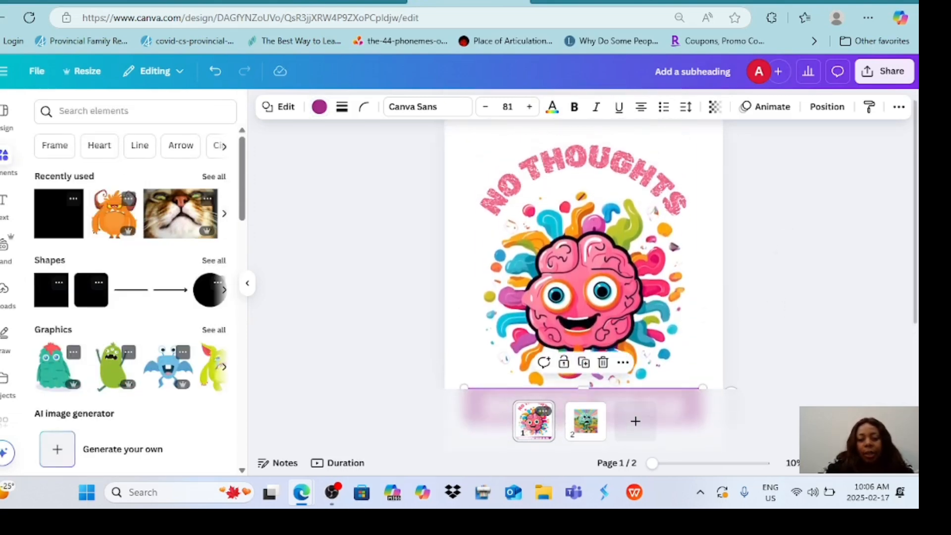
click(629, 179)
click(457, 107)
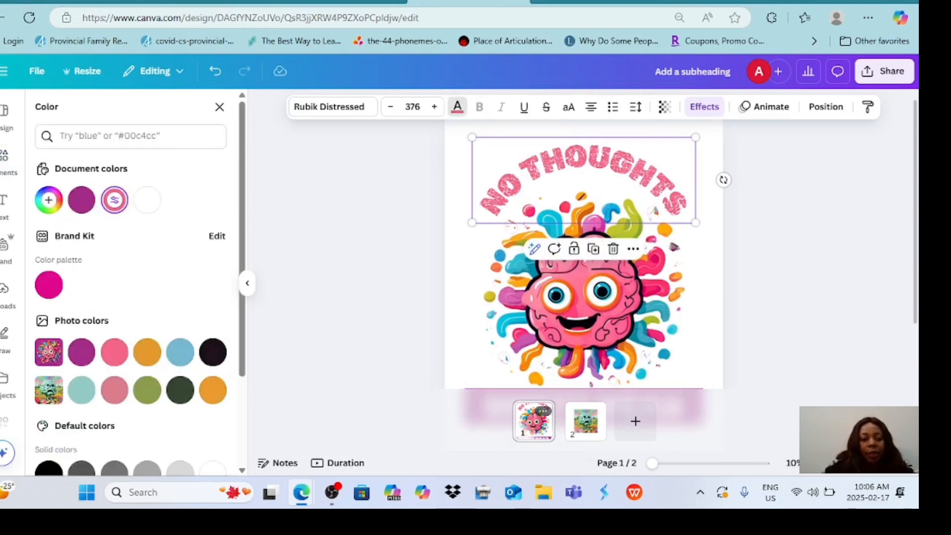
click(81, 200)
scroll(789, 255, down, 1)
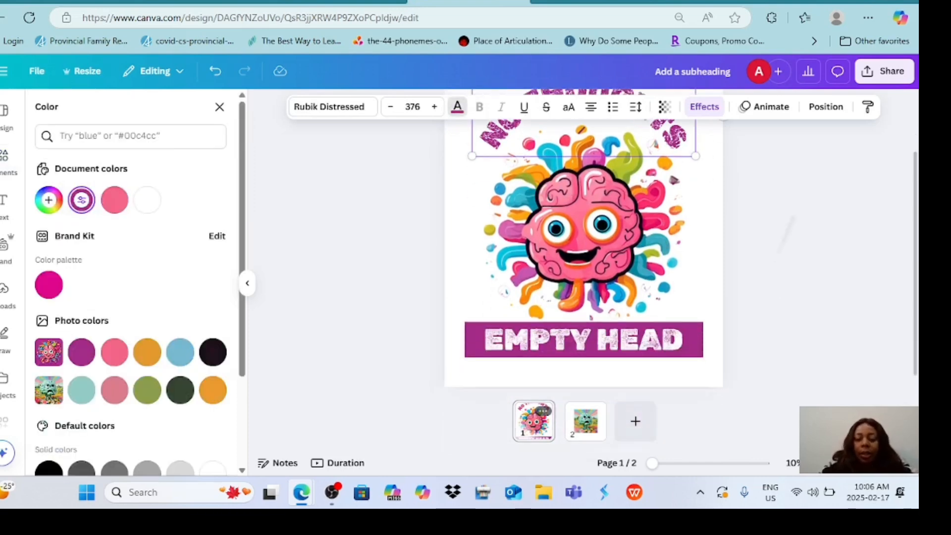
scroll(789, 255, up, 1)
scroll(790, 255, down, 1)
Try the magenta palette color and the orange photo color on the curved NO THOUGHTS text.
click(49, 285)
scroll(790, 255, up, 2)
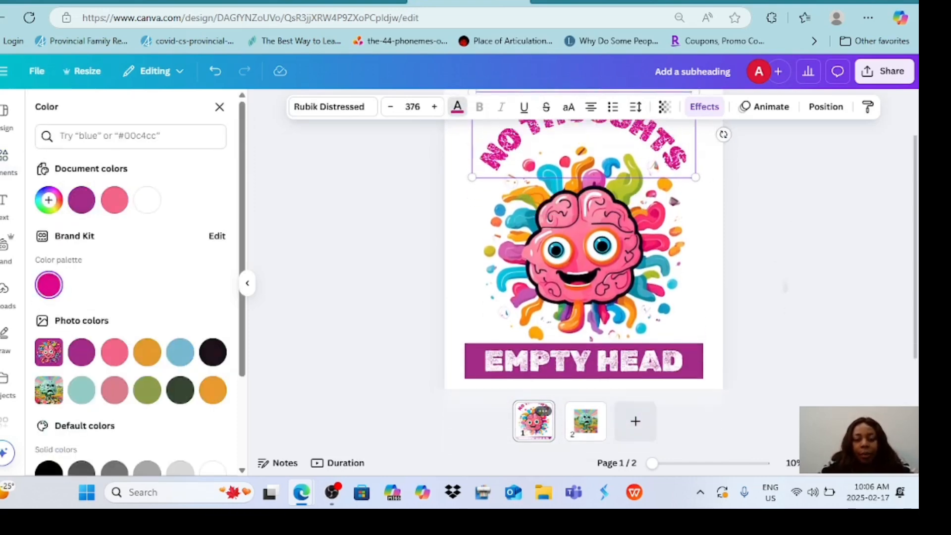
scroll(790, 255, down, 2)
scroll(583, 247, up, 1)
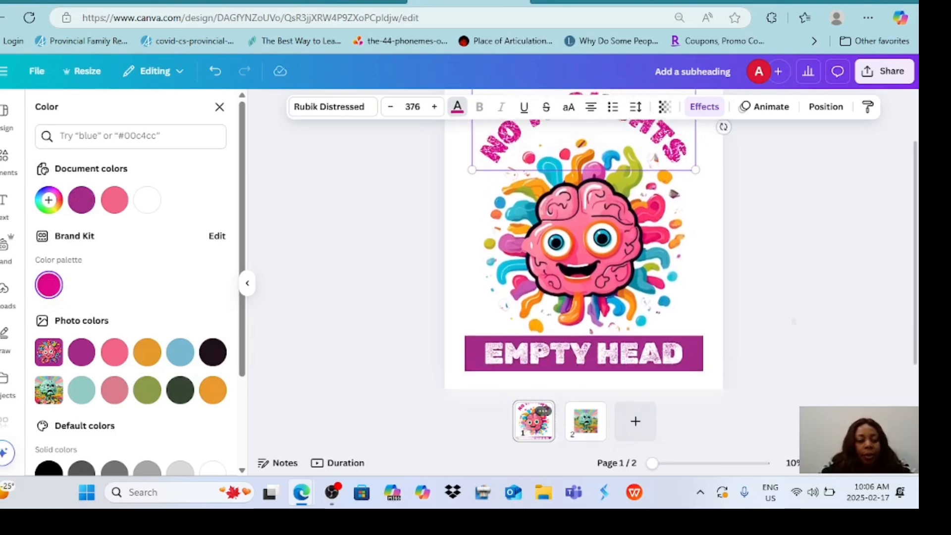
click(148, 351)
scroll(797, 287, up, 1)
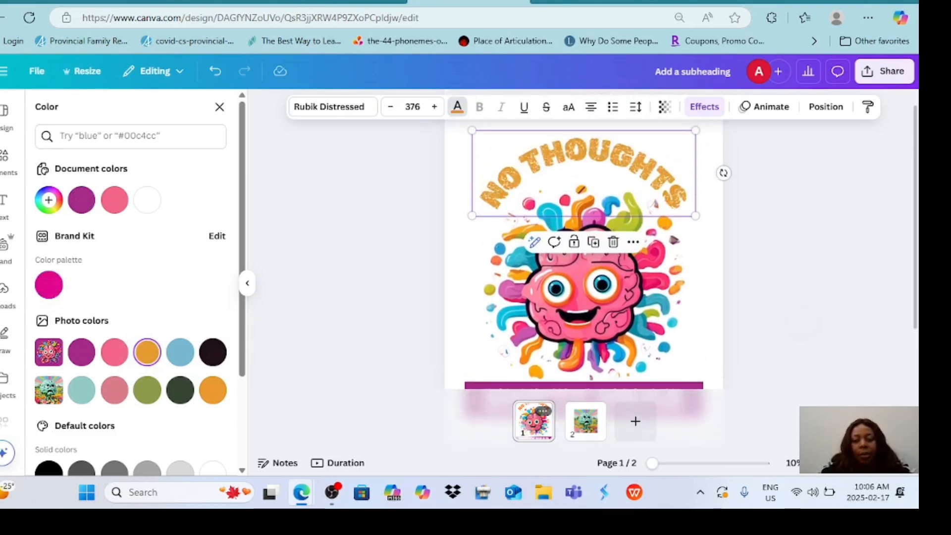
scroll(797, 287, down, 2)
Set the curved NO THOUGHTS text to the light blue photo color and check it against the whole design.
click(180, 352)
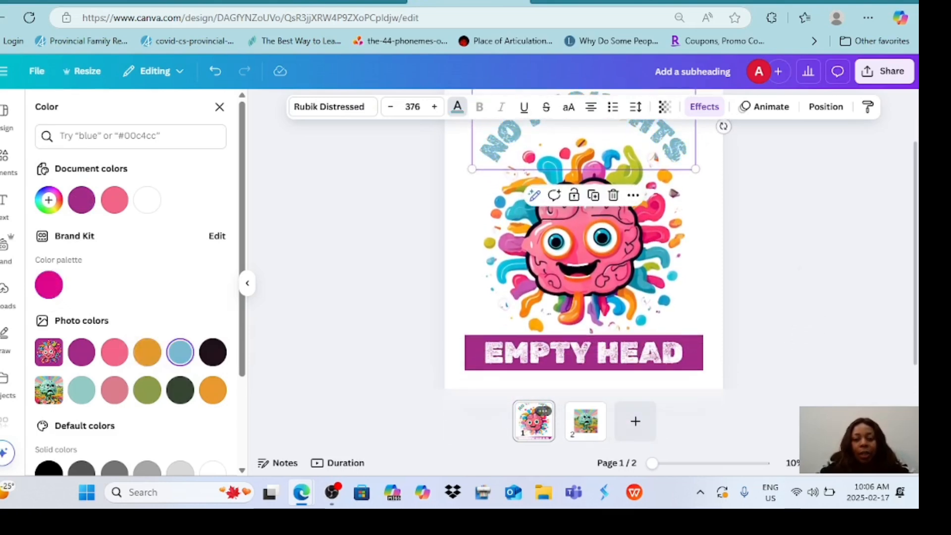
scroll(797, 309, up, 1)
scroll(797, 309, down, 1)
scroll(797, 309, up, 1)
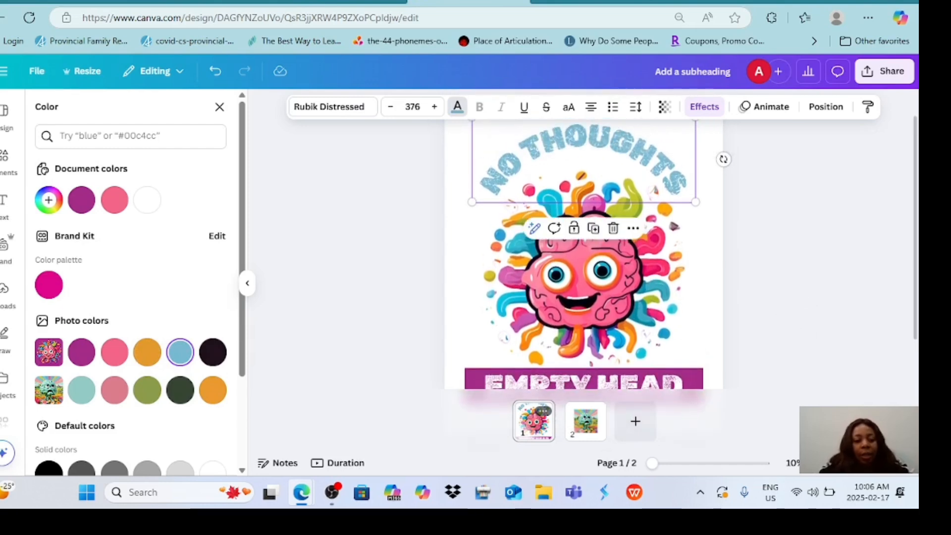
Try the pink, orange and purple document and photo colors on the curved NO THOUGHTS text, comparing against the EMPTY HEAD banner.
click(115, 199)
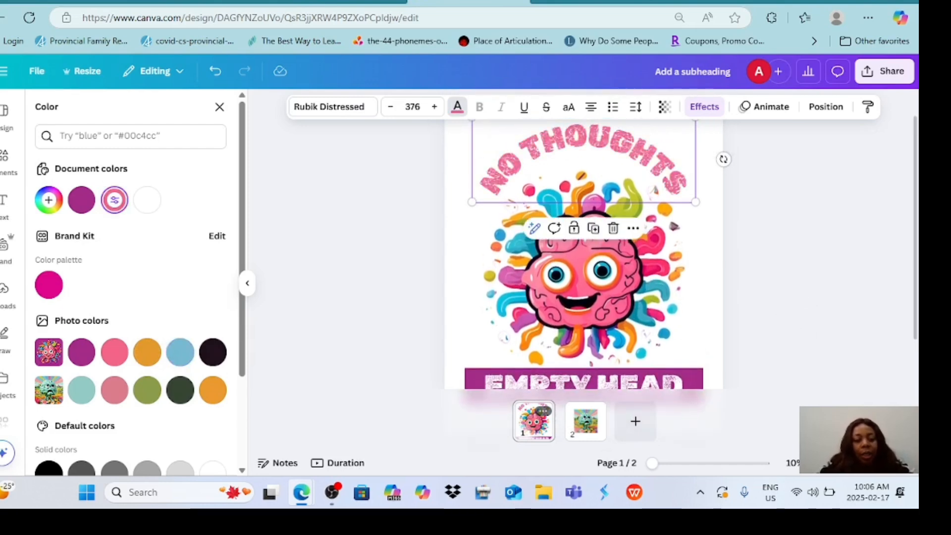
click(147, 352)
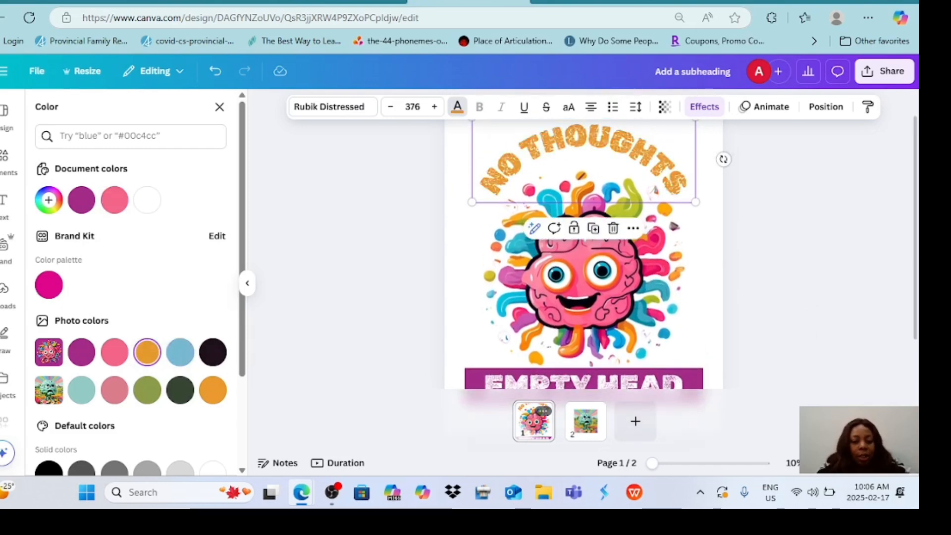
click(180, 390)
click(213, 390)
scroll(584, 257, down, 1)
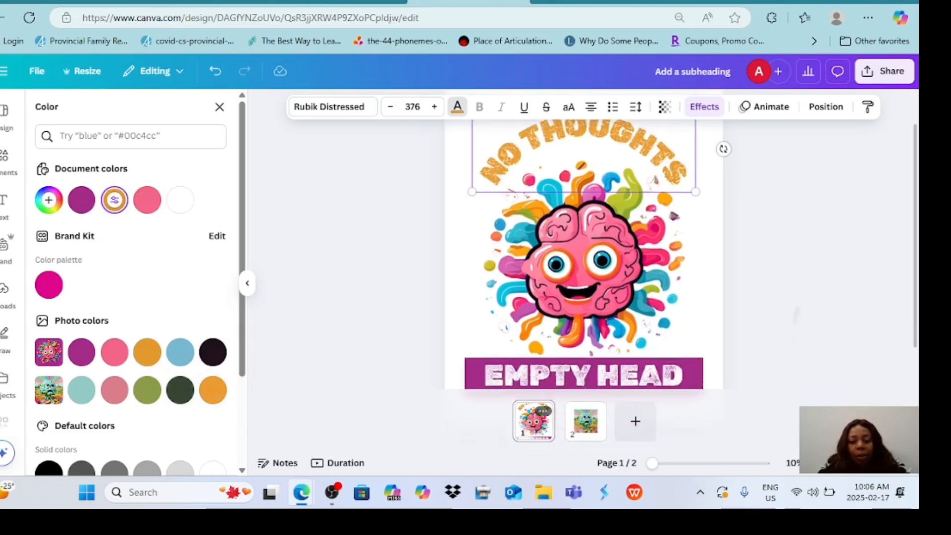
scroll(585, 257, down, 1)
click(114, 352)
scroll(584, 258, up, 1)
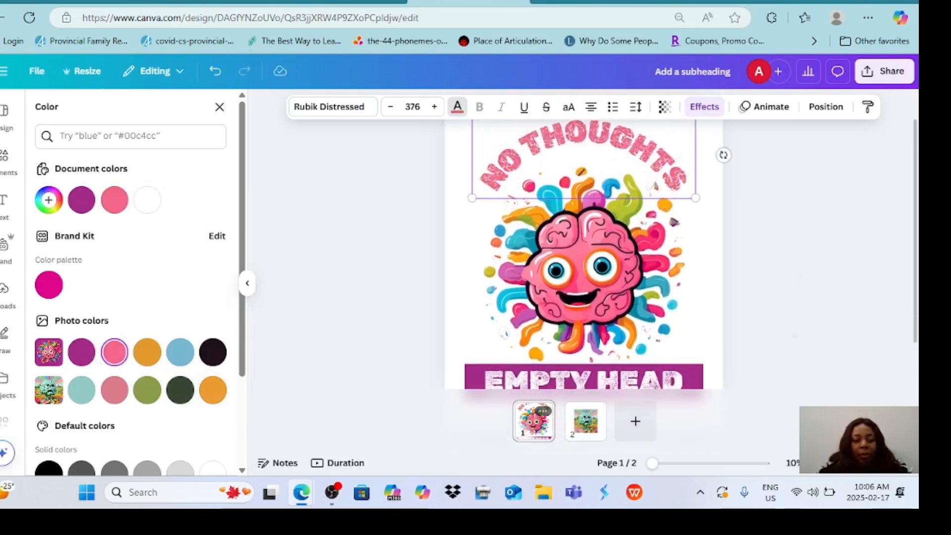
click(81, 352)
scroll(583, 247, up, 1)
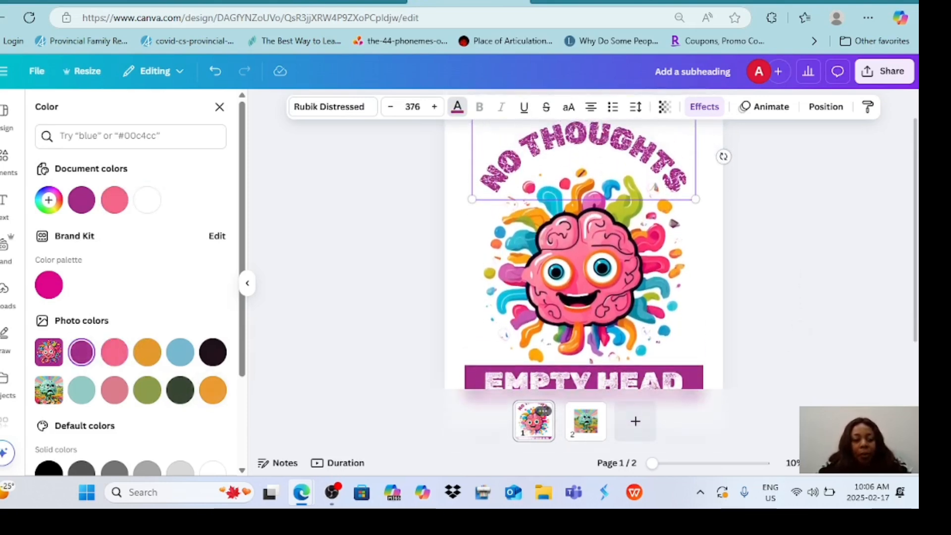
Set the curved NO THOUGHTS text to the magenta Brand Kit palette color.
click(48, 284)
scroll(583, 248, down, 1)
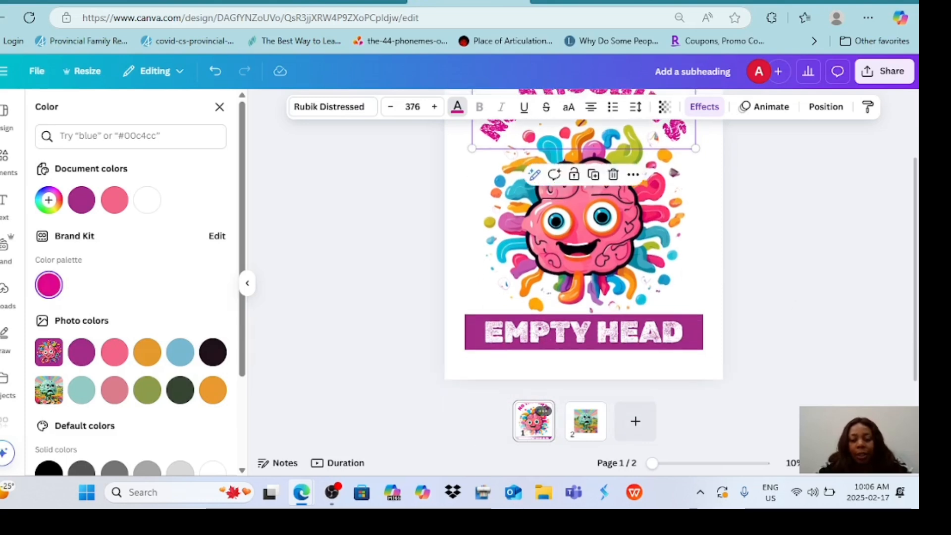
click(673, 173)
Try removing the background from the green brain image on page 2.
click(585, 420)
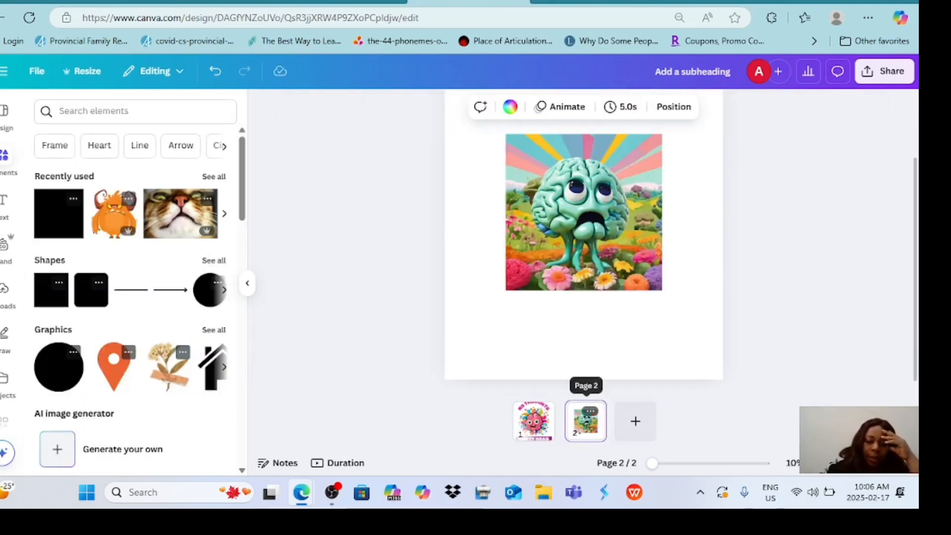
click(652, 284)
click(455, 107)
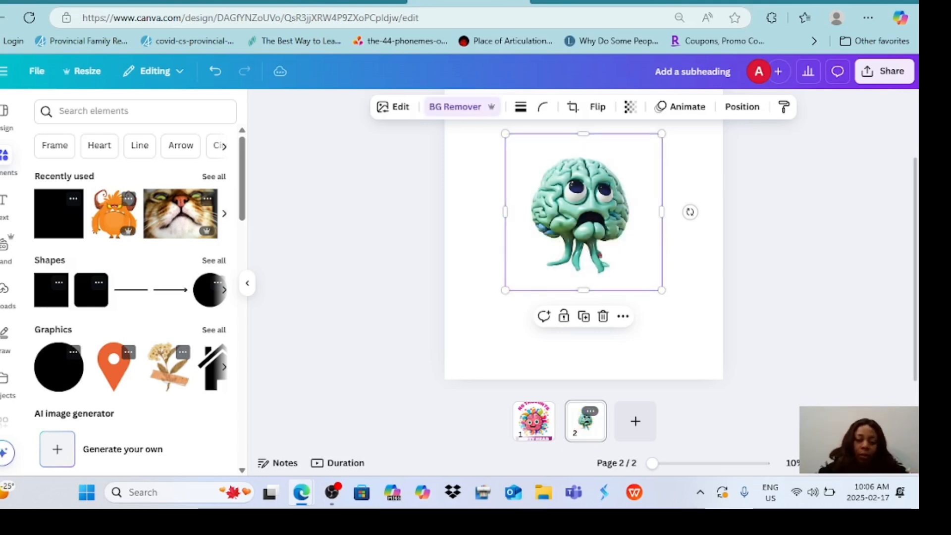
Enlarge the cut-out green brain on page 2 from its corners until it fills most of the page width.
drag(505, 289, 480, 313)
drag(662, 313, 683, 337)
drag(682, 133, 694, 121)
drag(479, 337, 472, 344)
click(792, 272)
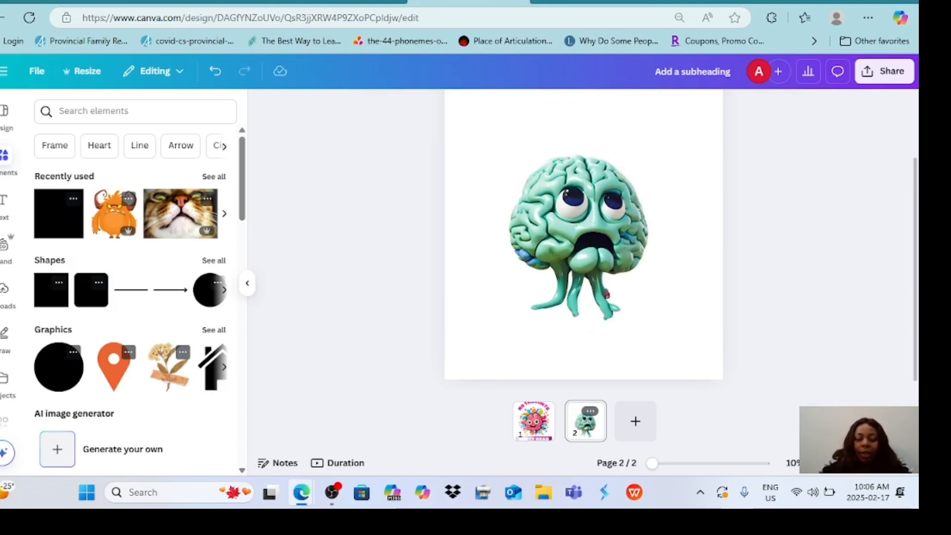
click(683, 272)
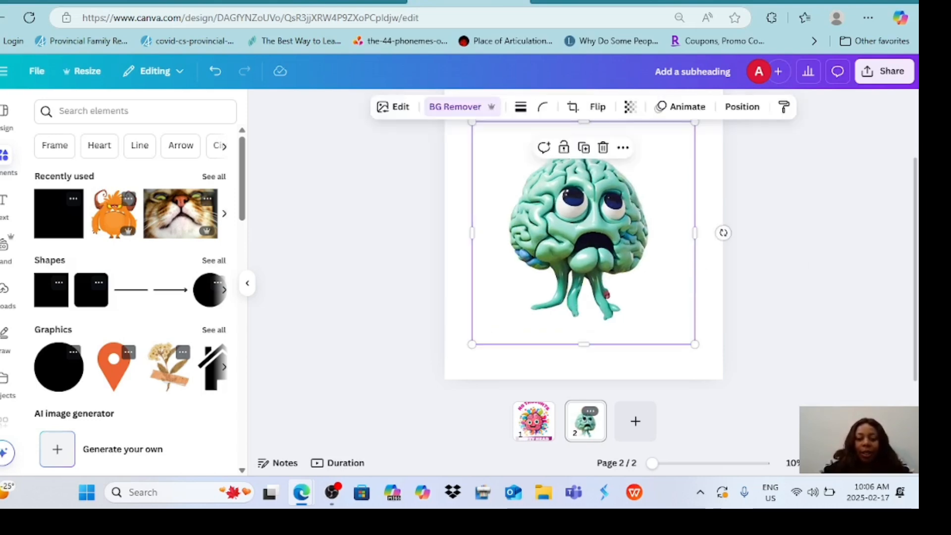
scroll(792, 297, up, 2)
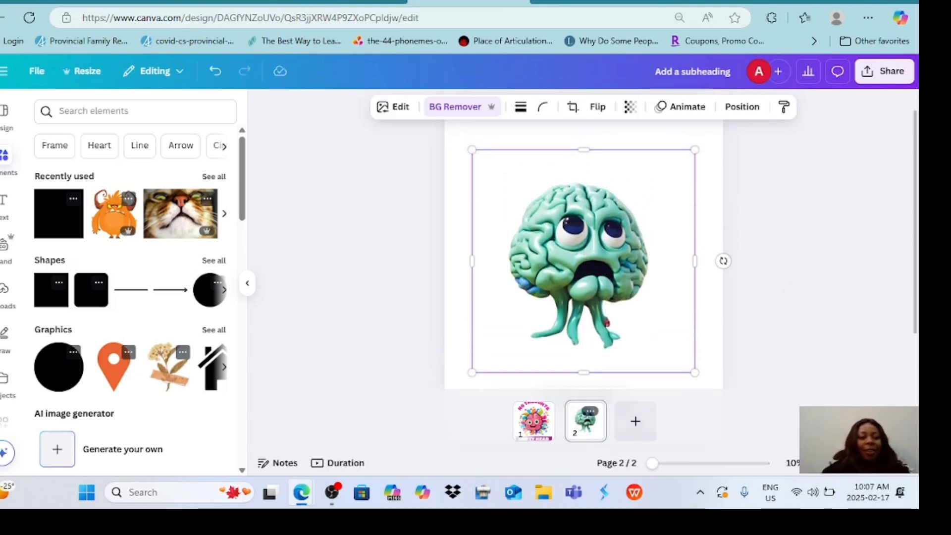
Undo the enlargements and the background removal on the green brain image.
key(ctrl+z)
key(ctrl+z)
key(ctrl+z)
key(ctrl+z)
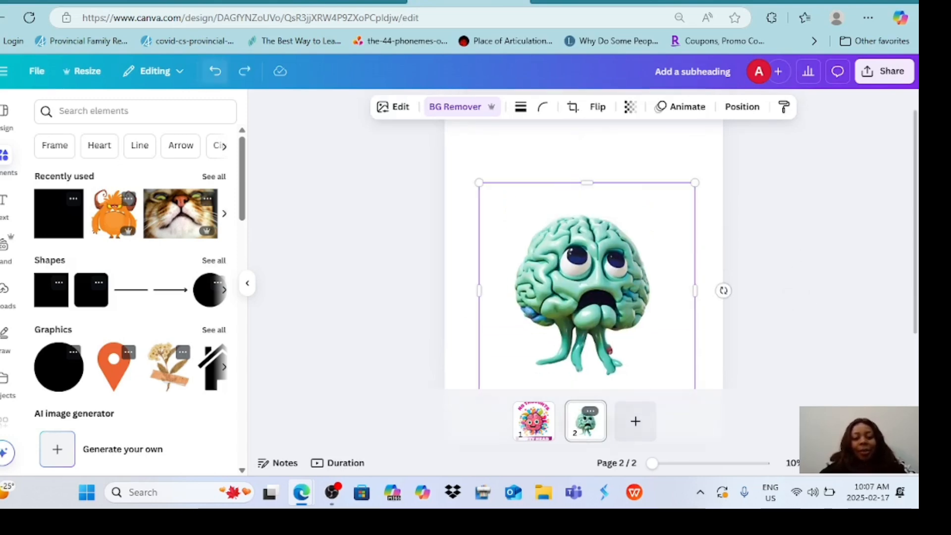
key(ctrl+z)
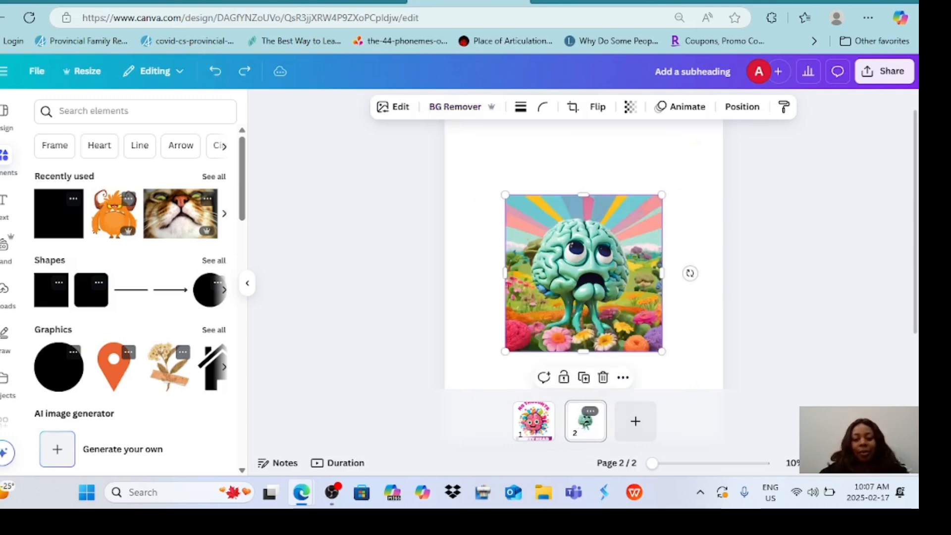
click(584, 158)
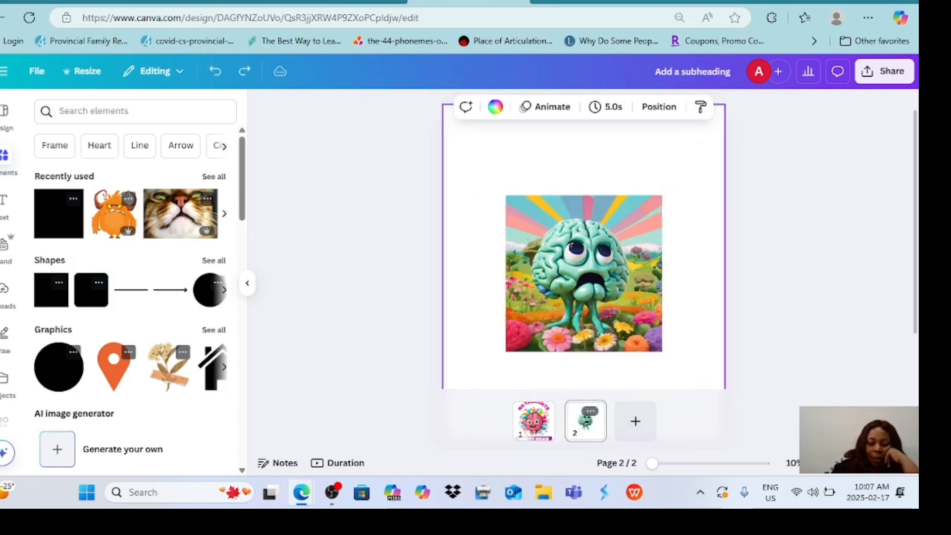
Enlarge the full-background green brain image from its corners and move it slightly up on page 2.
click(644, 208)
drag(662, 195, 690, 166)
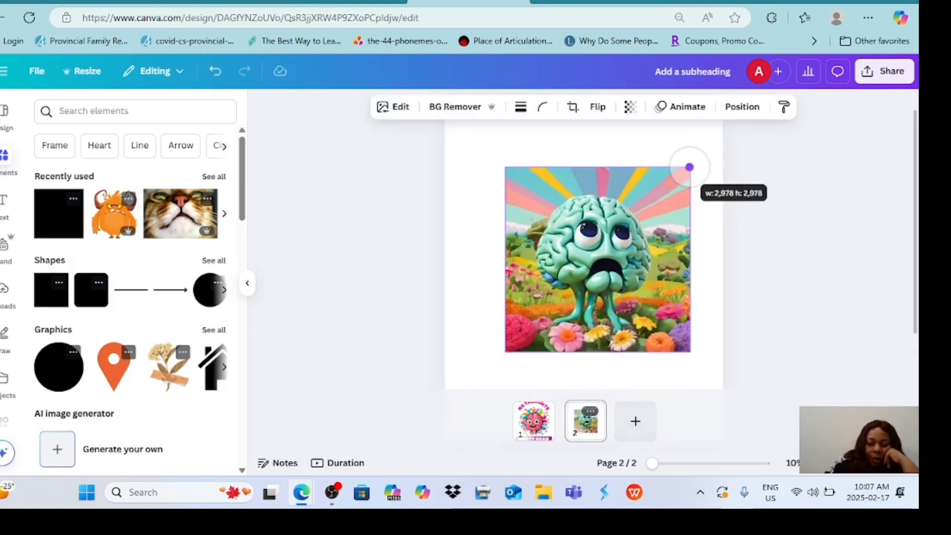
drag(505, 351, 492, 365)
drag(591, 265, 588, 242)
Copy the curved NO THOUGHTS text from page 1 to page 2 and place it over the image's upper edge.
click(534, 421)
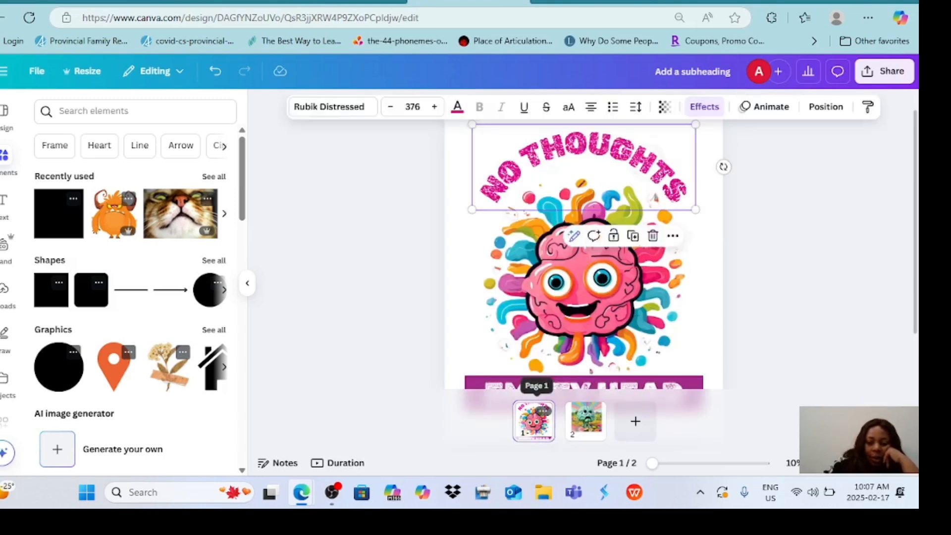
key(ctrl+c)
click(586, 420)
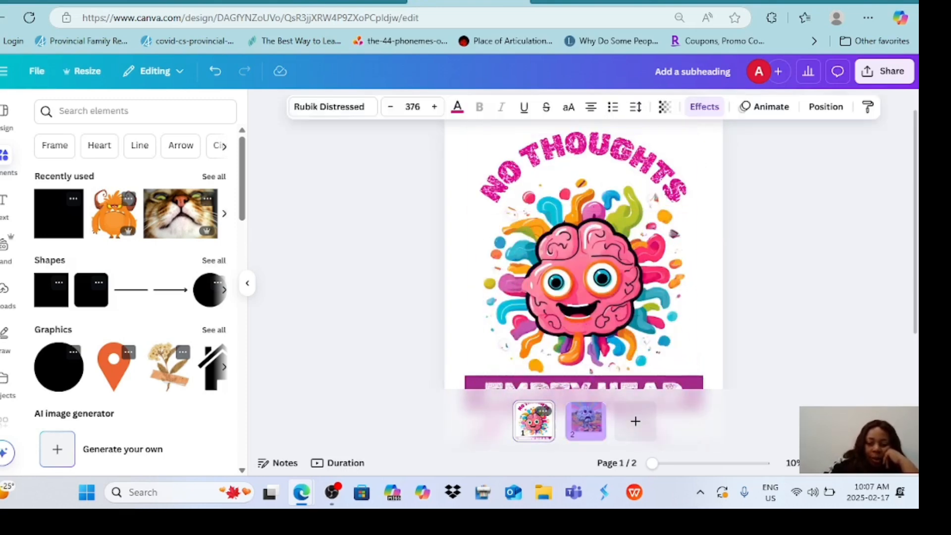
key(ctrl+v)
drag(587, 244, 575, 213)
Remove the curve from page 2's NO THOUGHTS text by setting its shape to None, and place it just above the image.
click(704, 107)
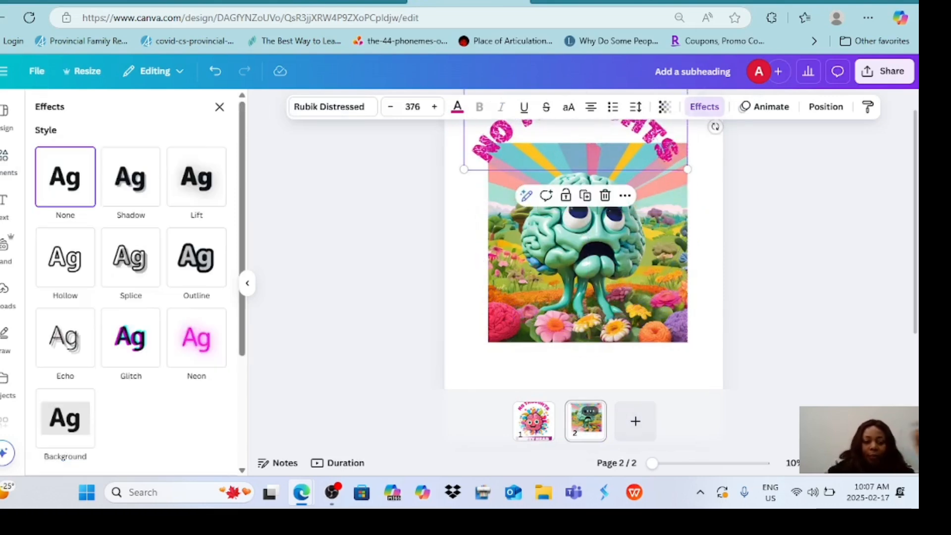
scroll(131, 307, down, 3)
click(66, 420)
scroll(584, 254, up, 1)
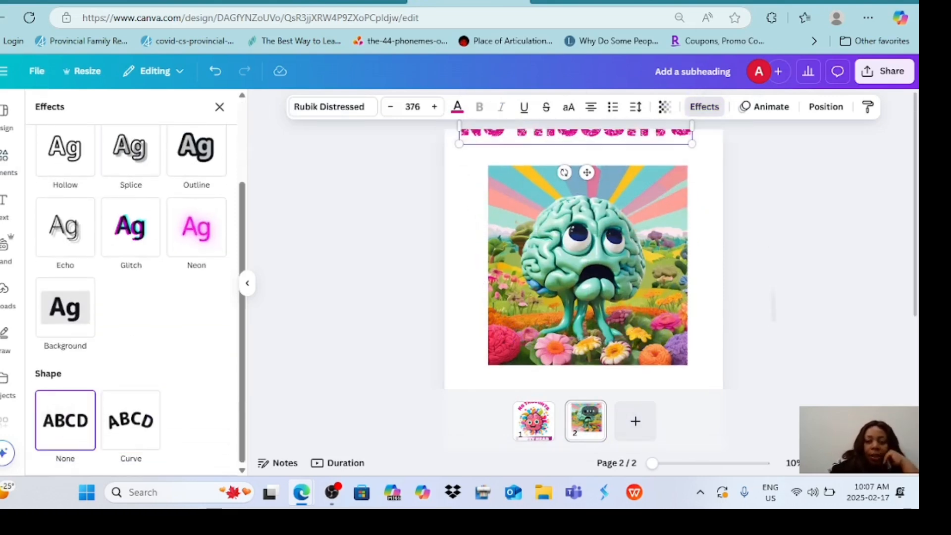
drag(587, 172, 599, 199)
scroll(584, 254, down, 3)
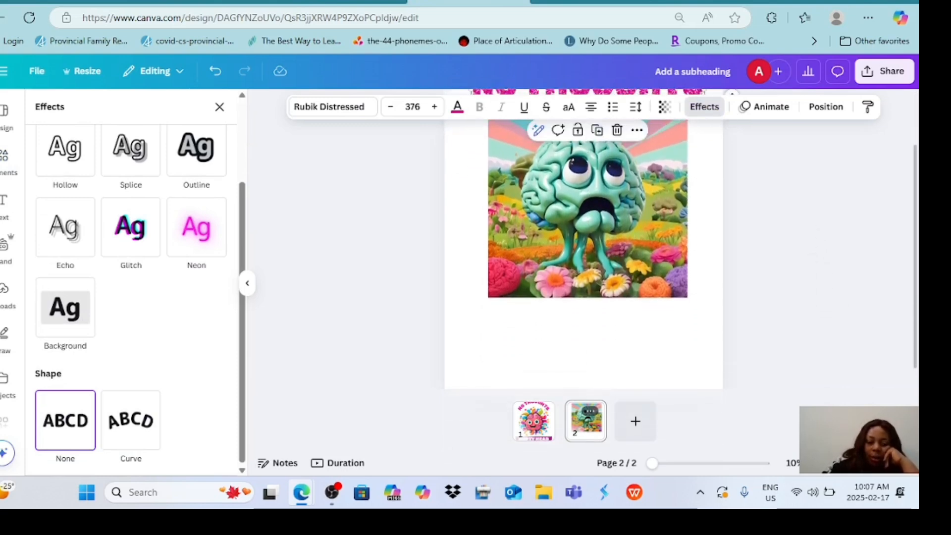
Copy the EMPTY HEAD text from page 1 to below page 2's image and recolor it with the orange photo color.
click(534, 421)
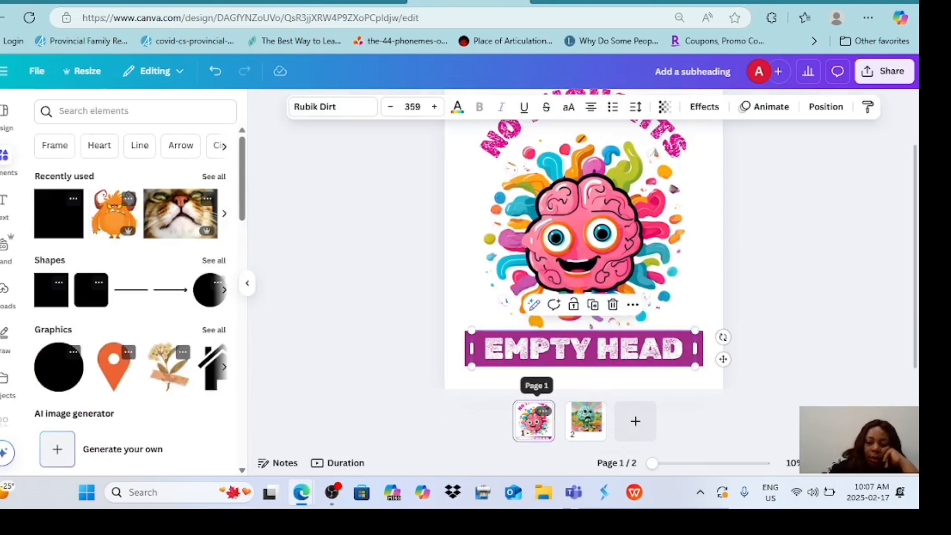
click(586, 421)
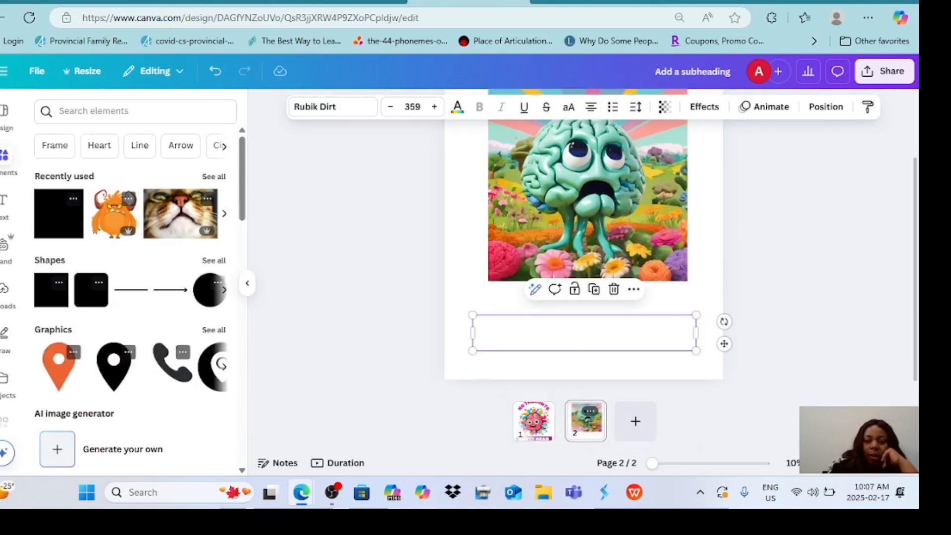
click(457, 107)
click(147, 352)
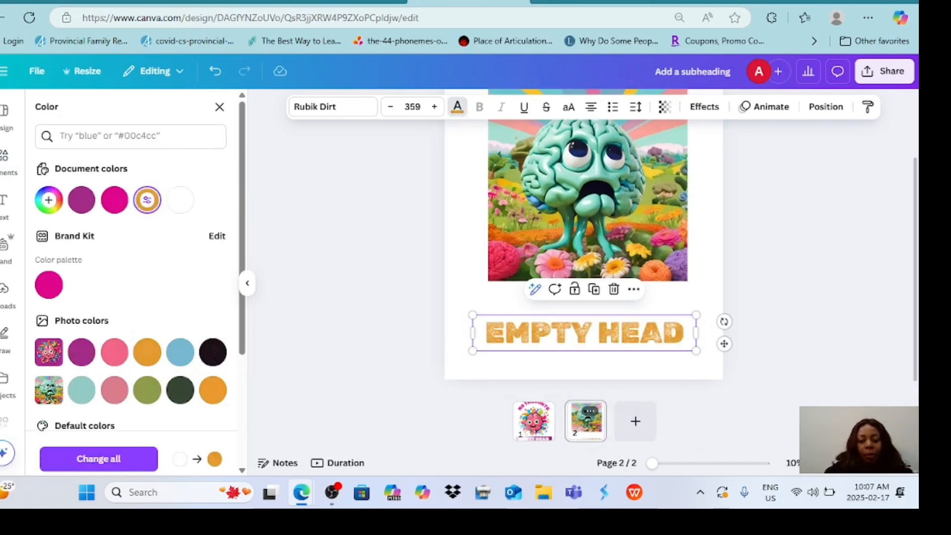
click(181, 352)
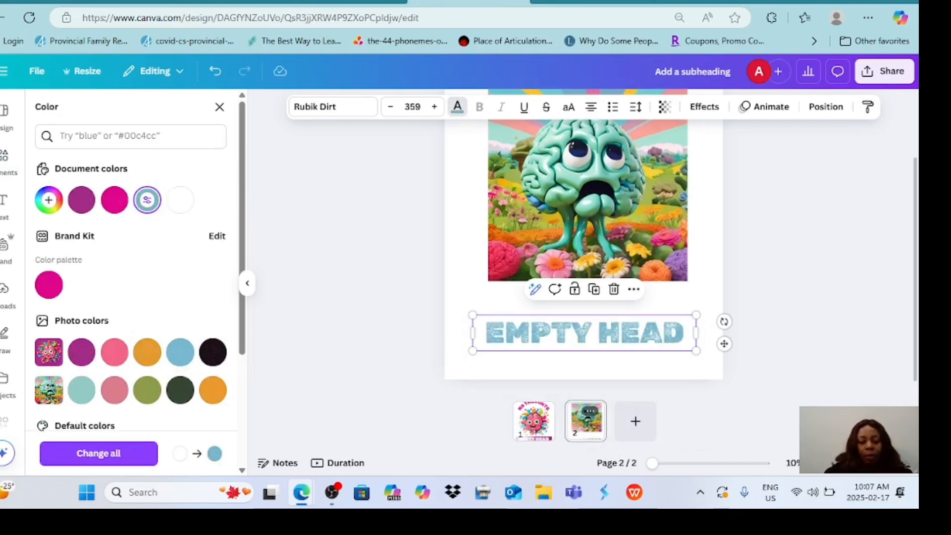
click(213, 352)
click(147, 352)
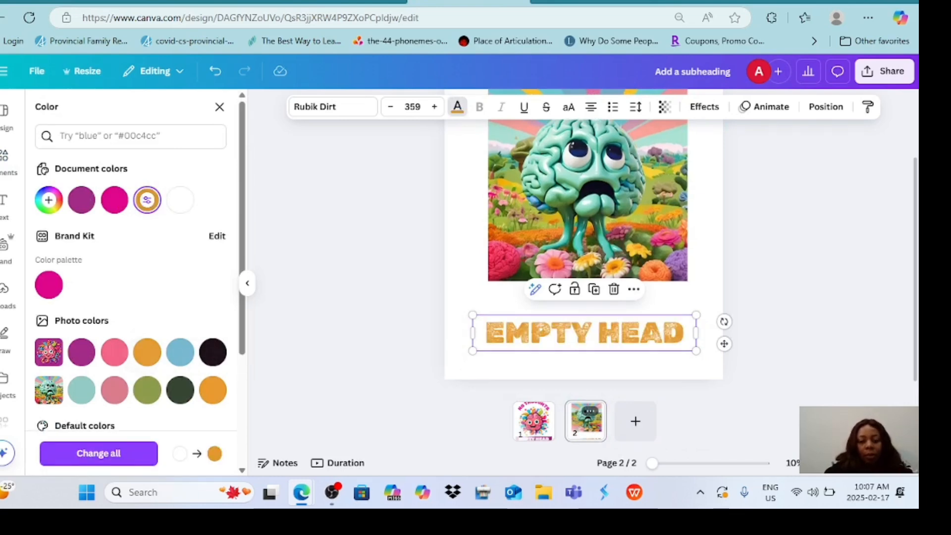
scroll(584, 238, up, 3)
scroll(584, 237, down, 3)
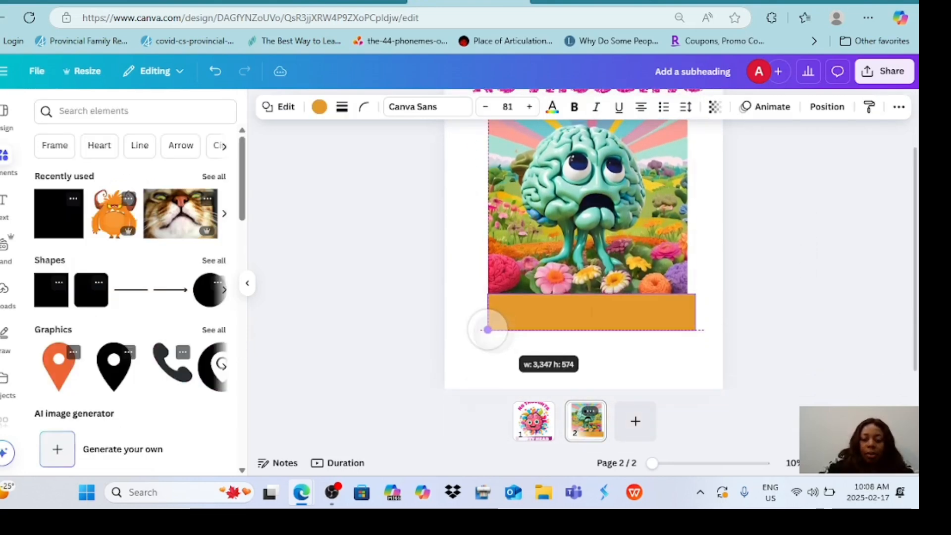
Resize the solid orange rectangle to about the image's width and place it beneath the EMPTY HEAD text on page 2.
drag(487, 329, 487, 330)
mouse_move(695, 329)
mouse_down()
mouse_move(674, 323)
mouse_move(694, 331)
mouse_up()
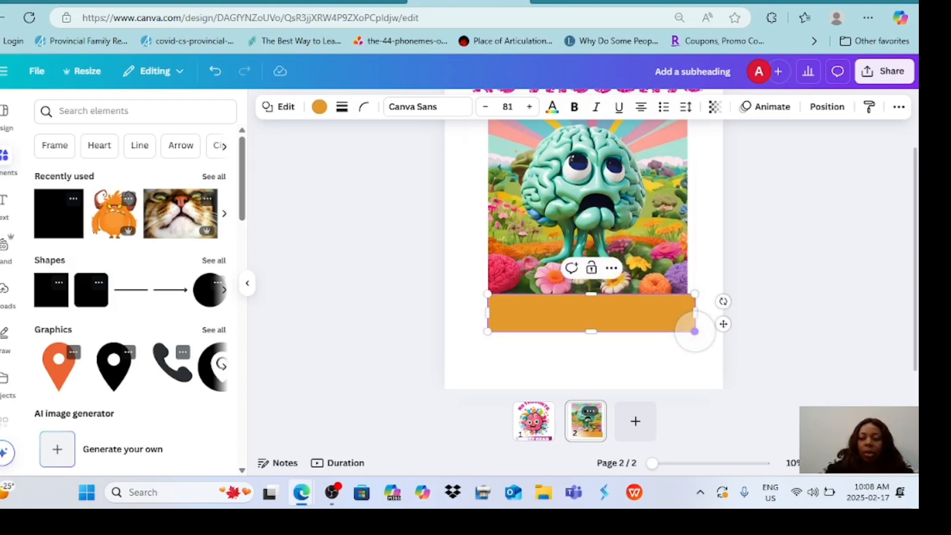
click(815, 108)
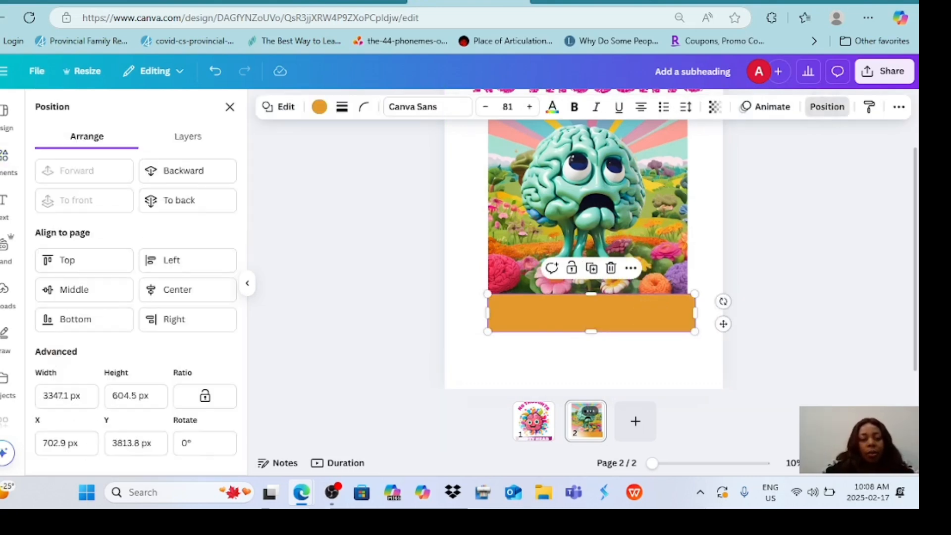
click(185, 200)
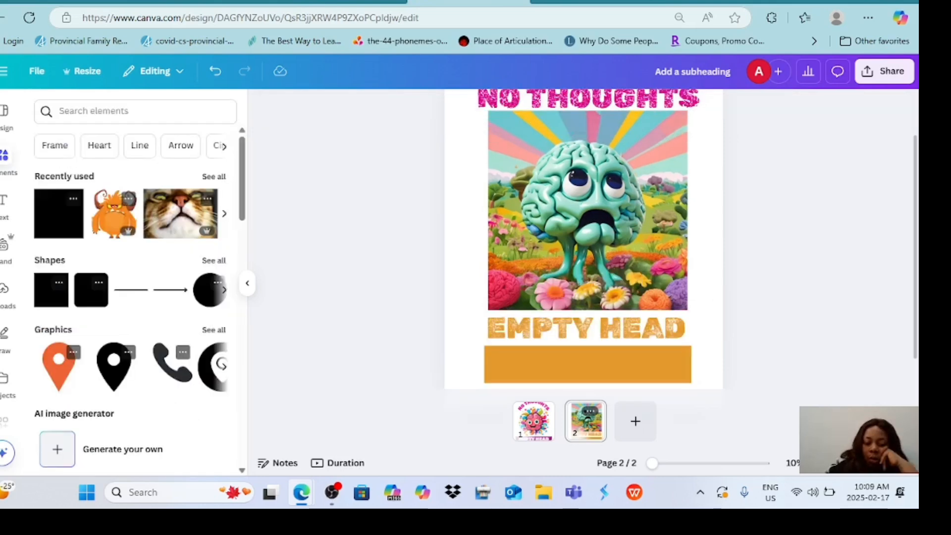
Reduce the orange rectangle's height from its lower edge.
scroll(777, 282, up, 2)
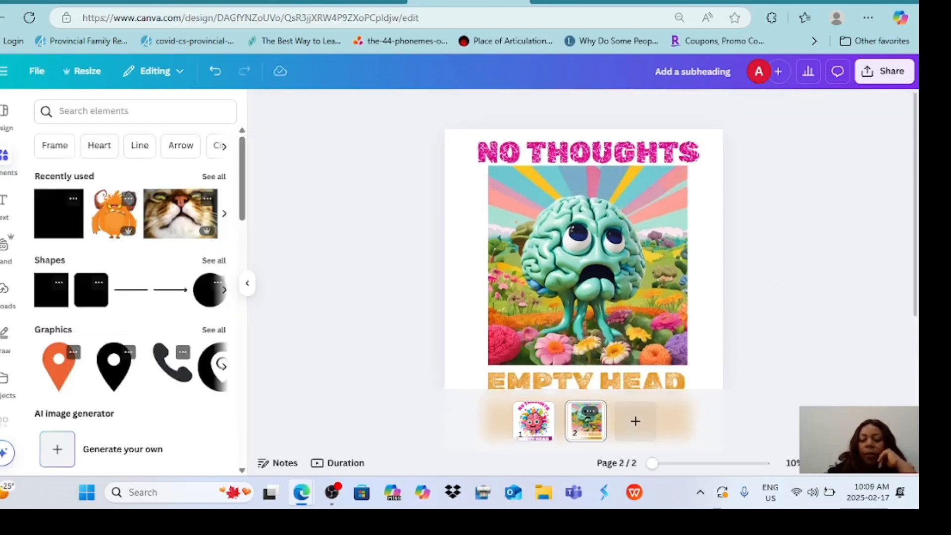
scroll(583, 265, down, 2)
click(587, 360)
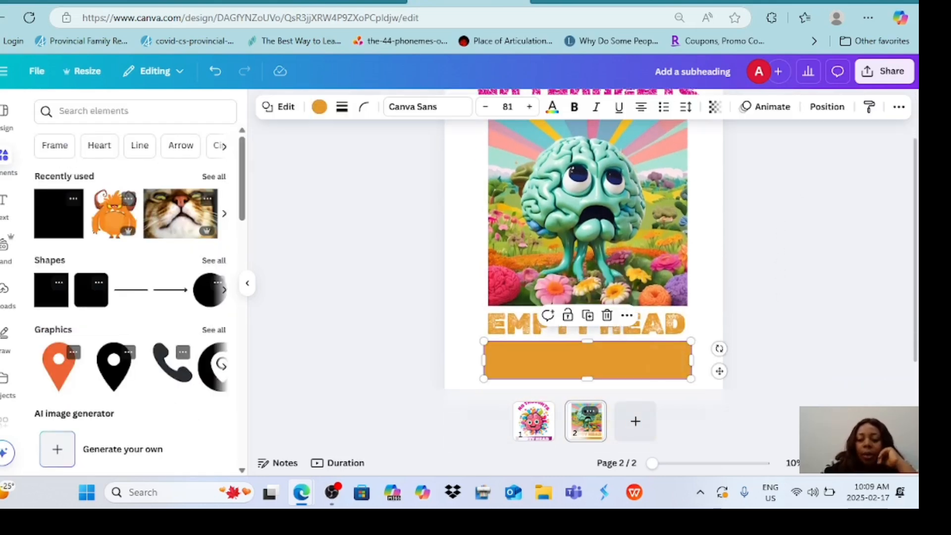
mouse_move(587, 379)
mouse_down()
mouse_move(587, 359)
mouse_move(588, 371)
mouse_up()
click(772, 317)
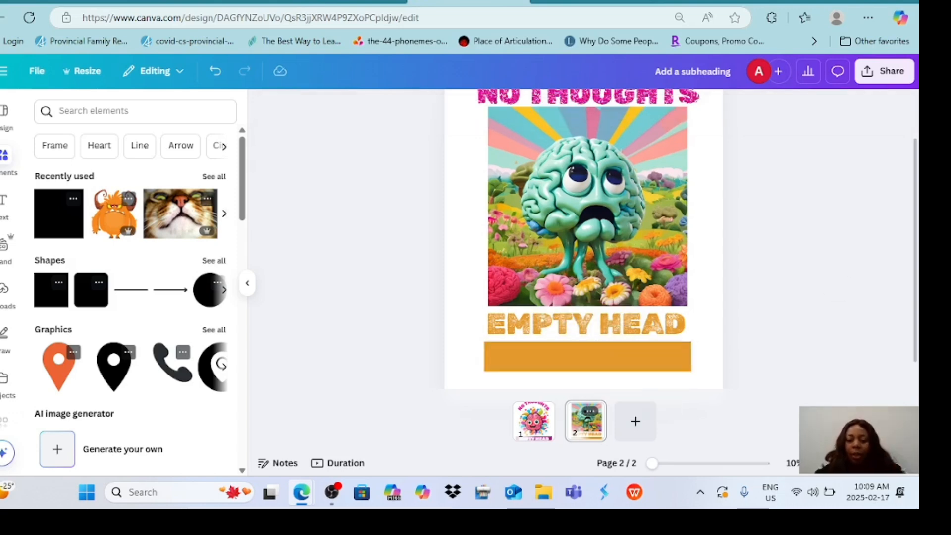
Download only page 1, the pink brain design, as a PNG with a transparent background.
click(533, 420)
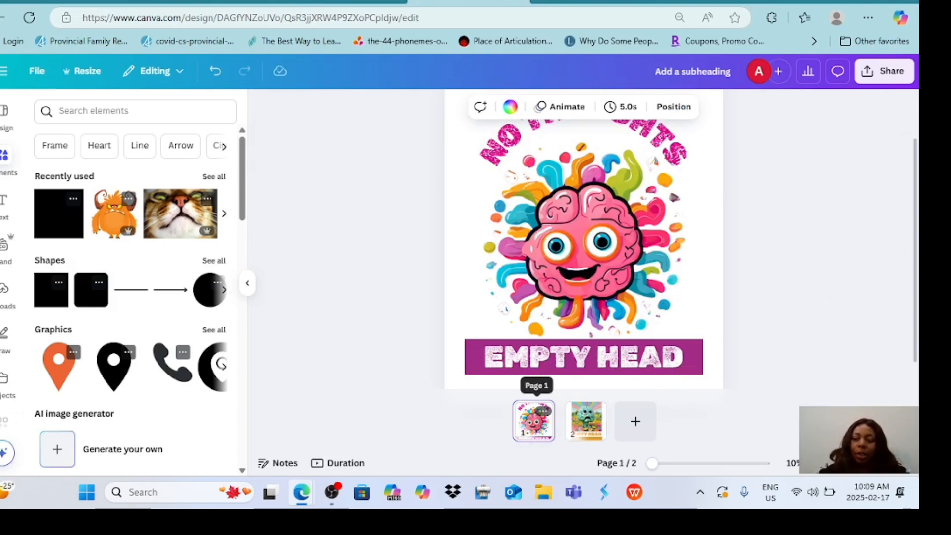
click(884, 71)
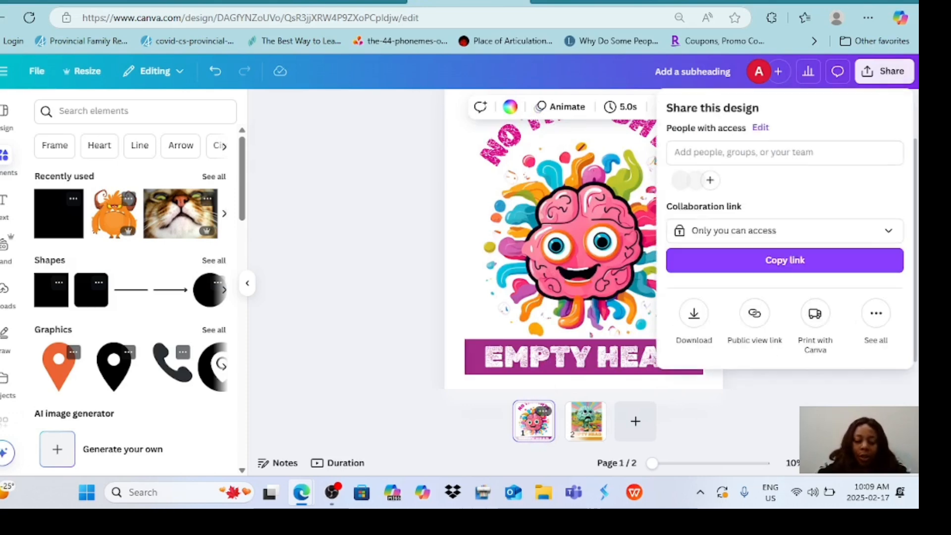
click(694, 315)
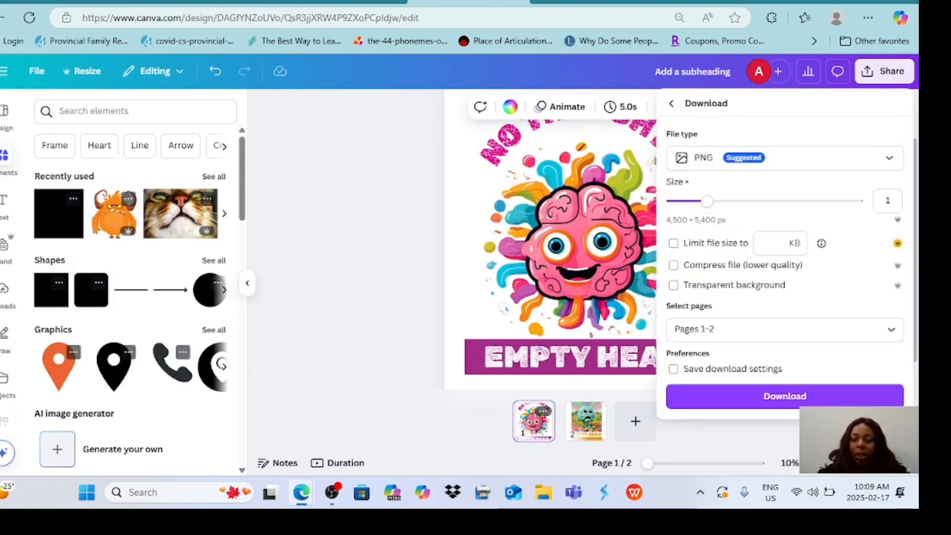
click(673, 285)
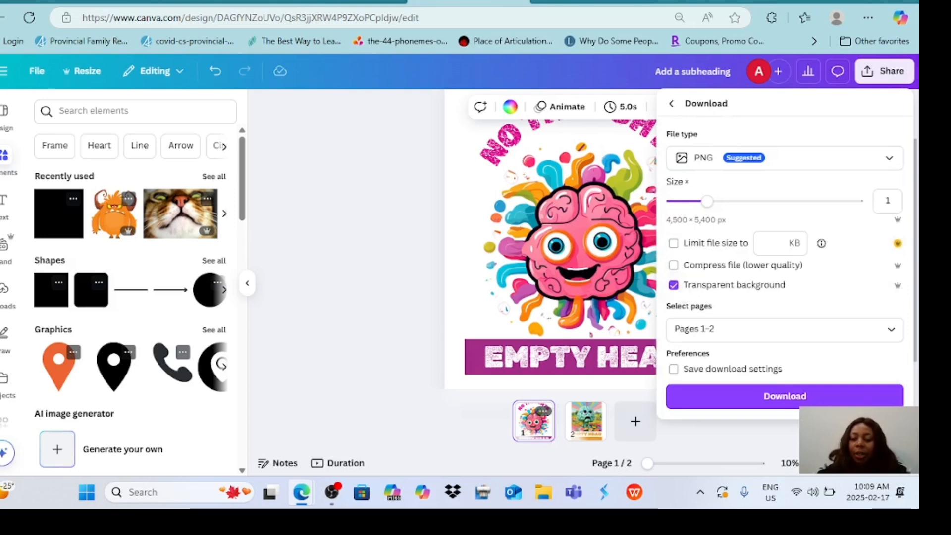
click(792, 329)
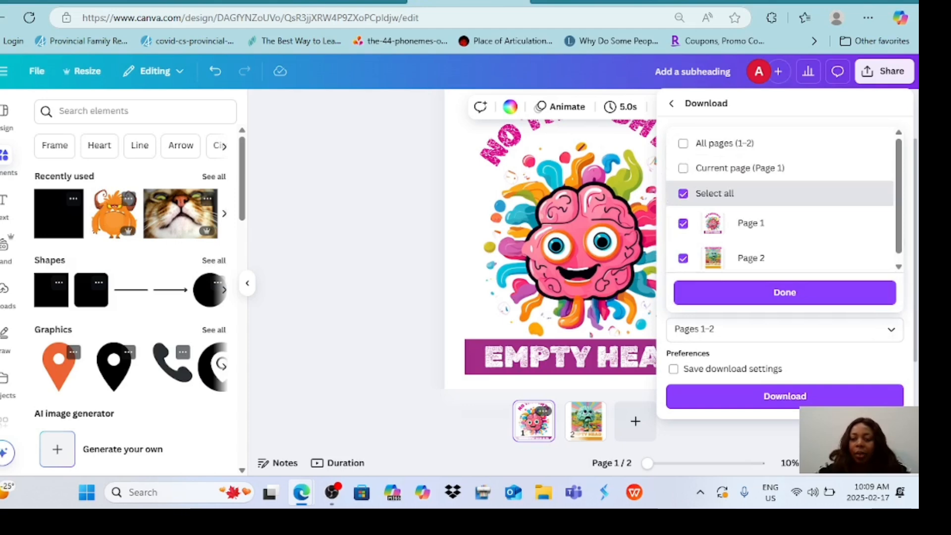
click(683, 143)
click(683, 144)
click(683, 169)
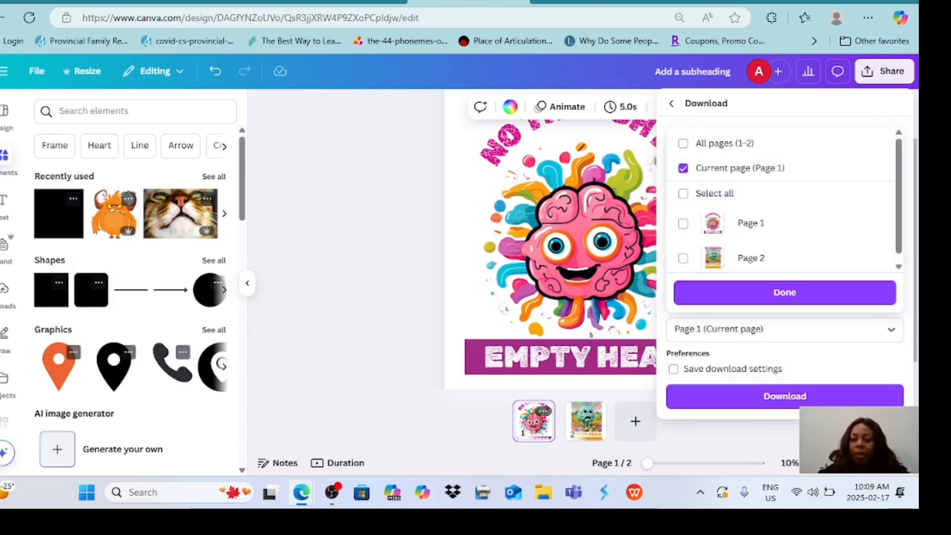
click(785, 293)
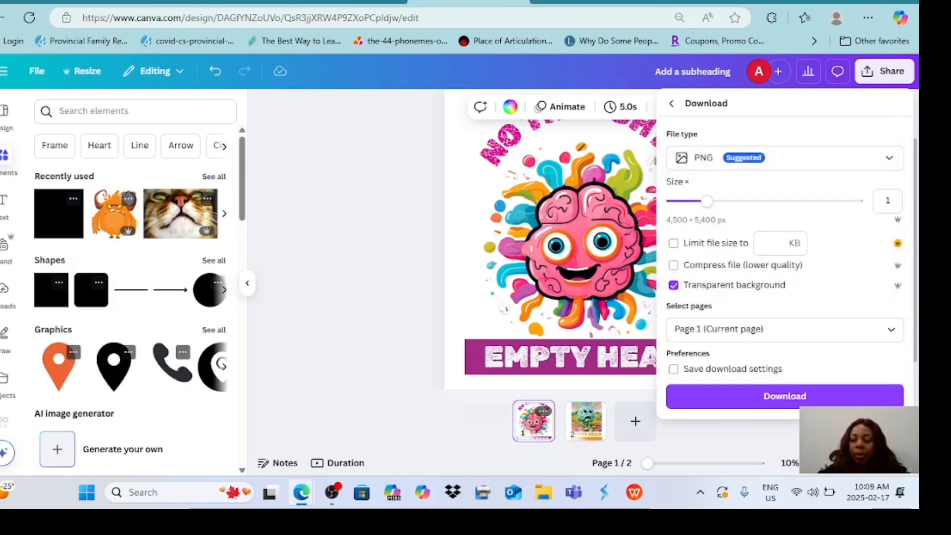
click(784, 396)
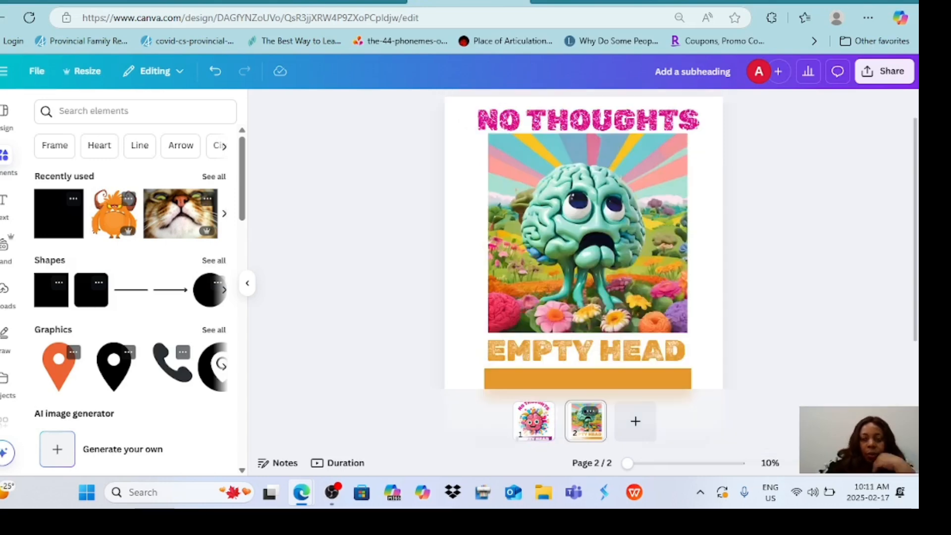
Switch to the Amazon Merch new design page, enable the Black shirt color, and upload Add a subheading.png as the front artwork.
click(712, 2)
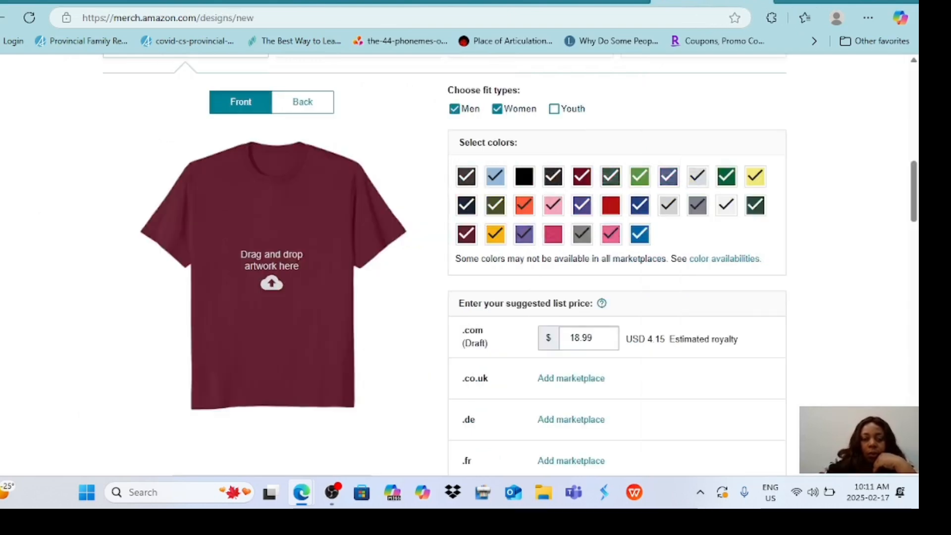
scroll(444, 265, up, 3)
scroll(444, 265, down, 4)
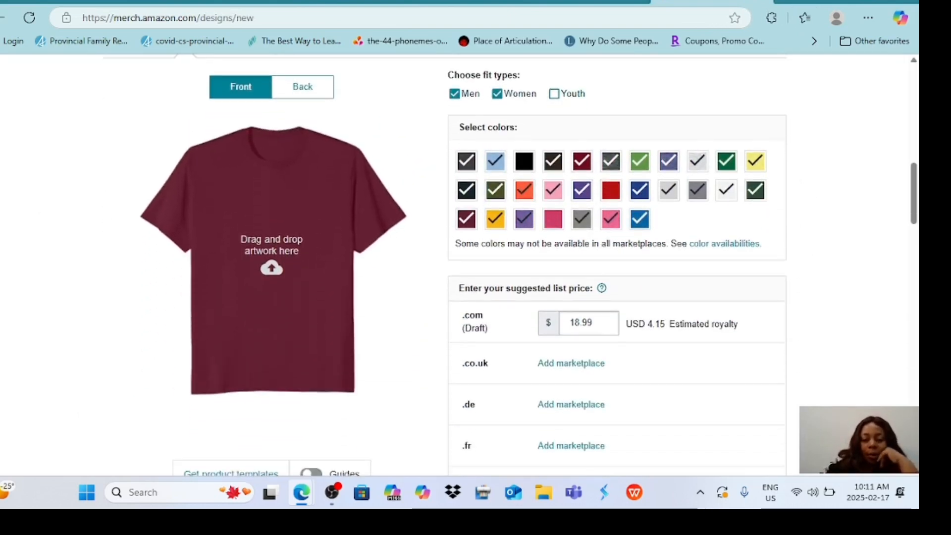
click(523, 161)
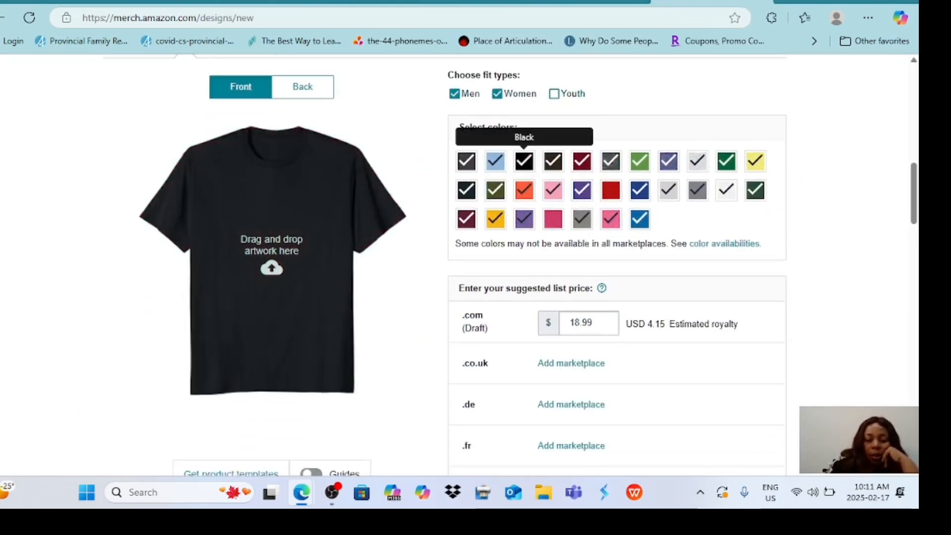
click(279, 260)
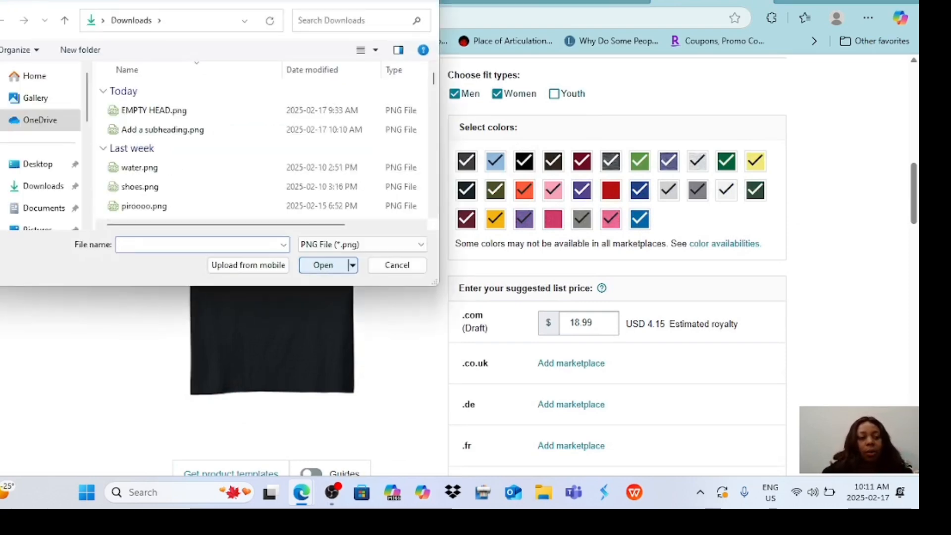
click(162, 130)
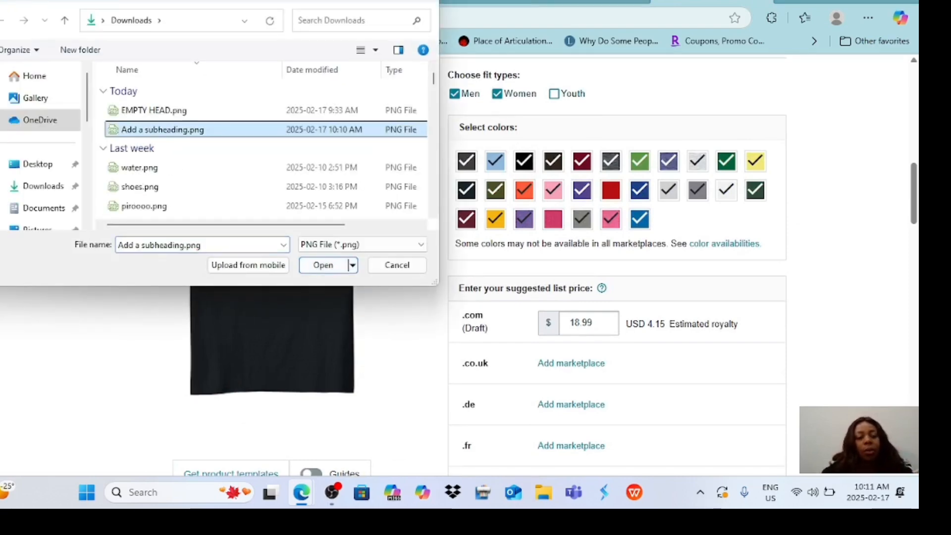
click(323, 265)
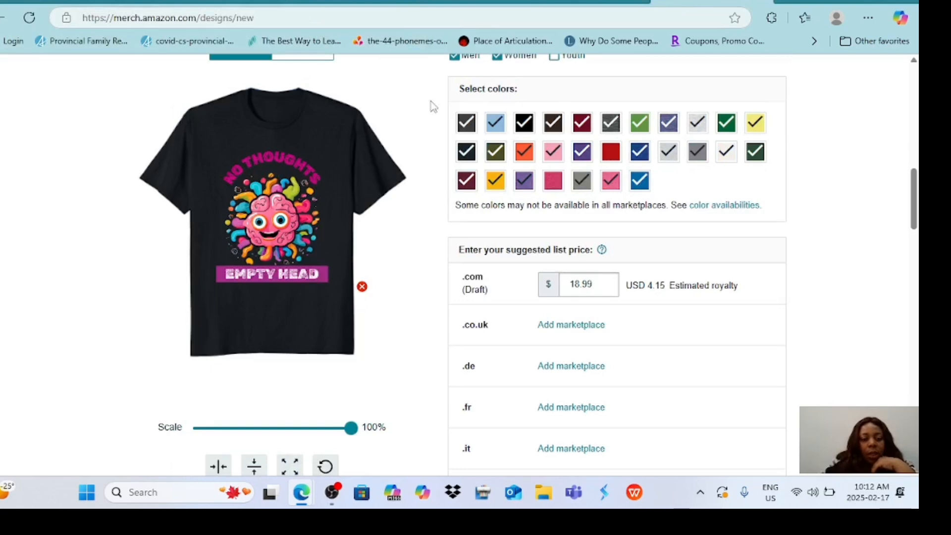
Deselect the Asphalt Grey, Baby Blue, Black and brown shirt colors.
click(465, 121)
click(495, 122)
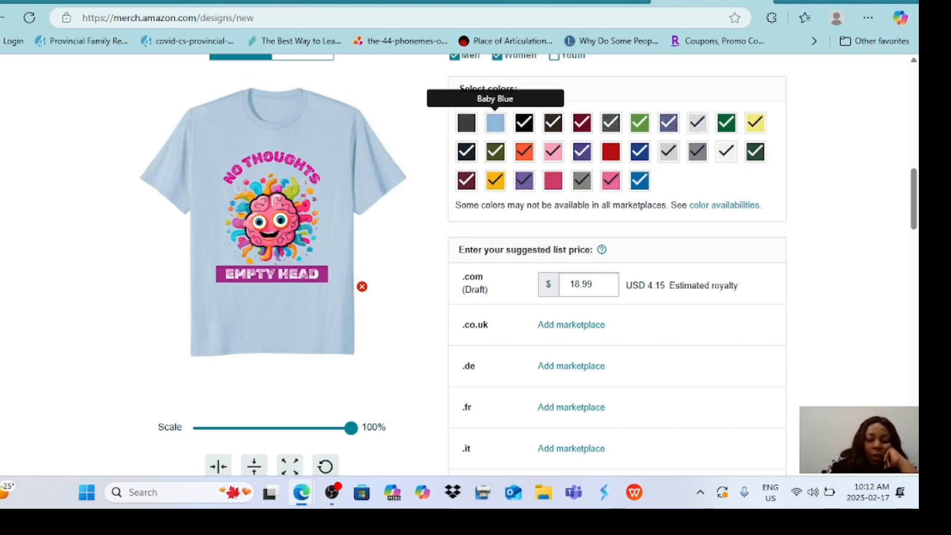
click(524, 122)
click(553, 123)
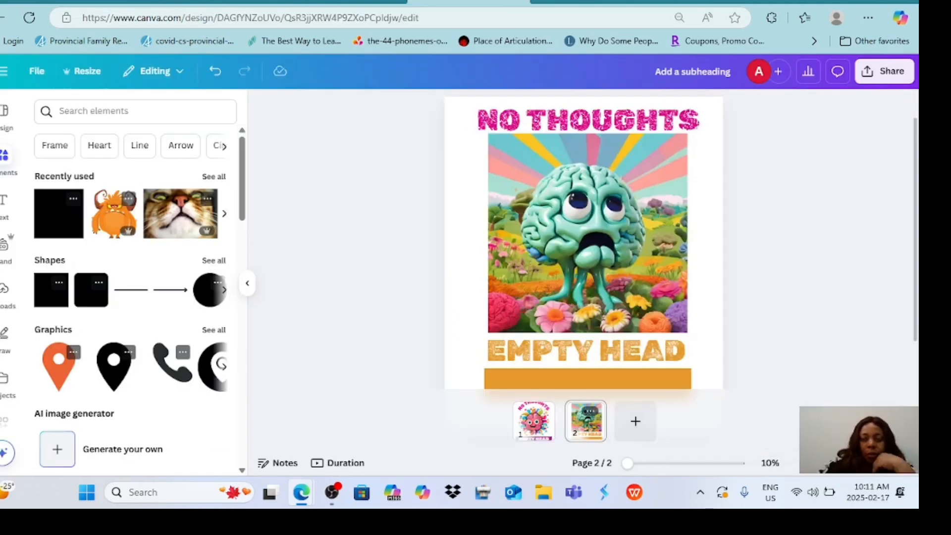
Return to the Amazon Merch page, select Black, and place Add a subheading.png from Downloads on the shirt front.
click(272, 283)
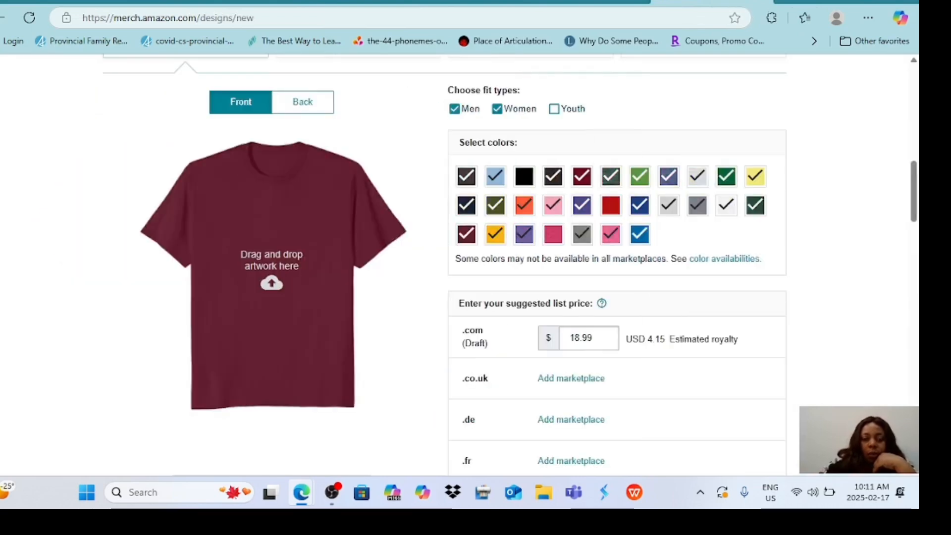
scroll(524, 163, up, 2)
scroll(523, 164, down, 2)
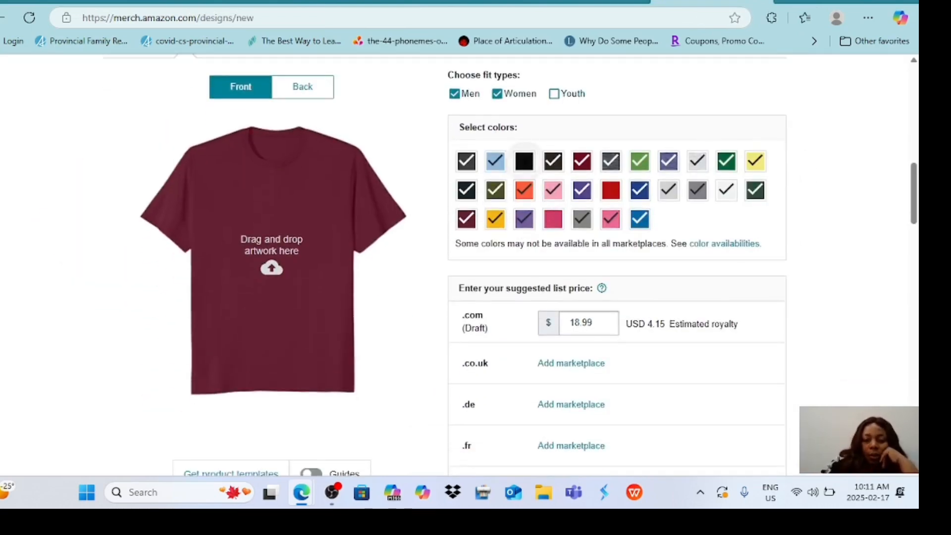
click(523, 161)
click(271, 267)
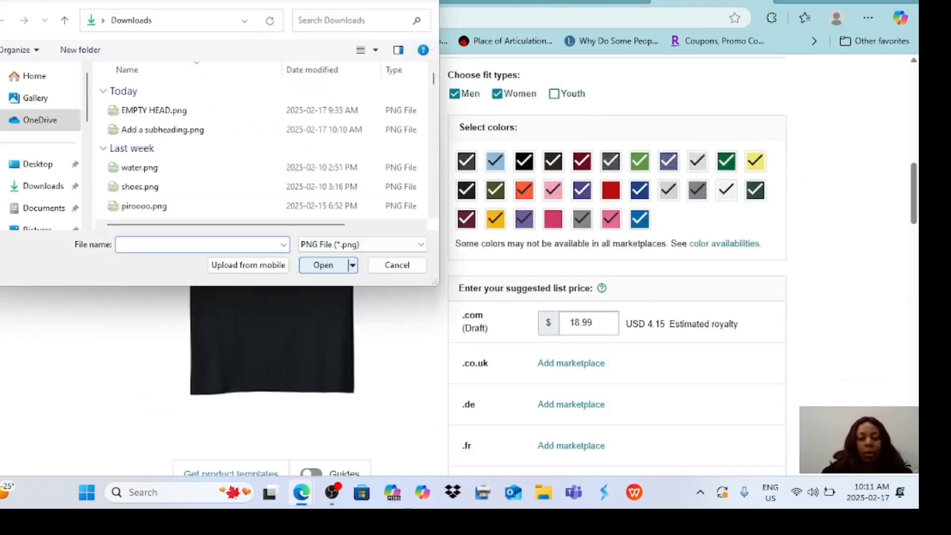
click(163, 130)
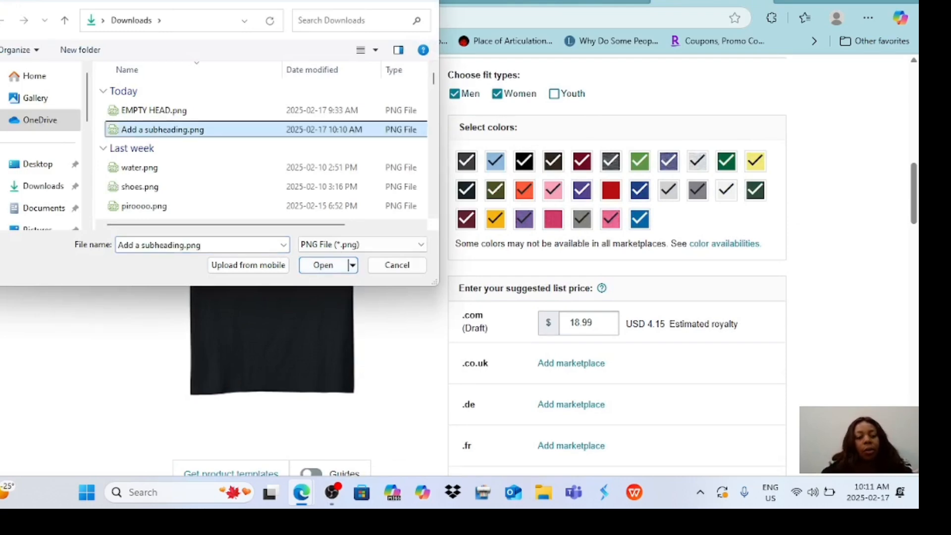
click(323, 264)
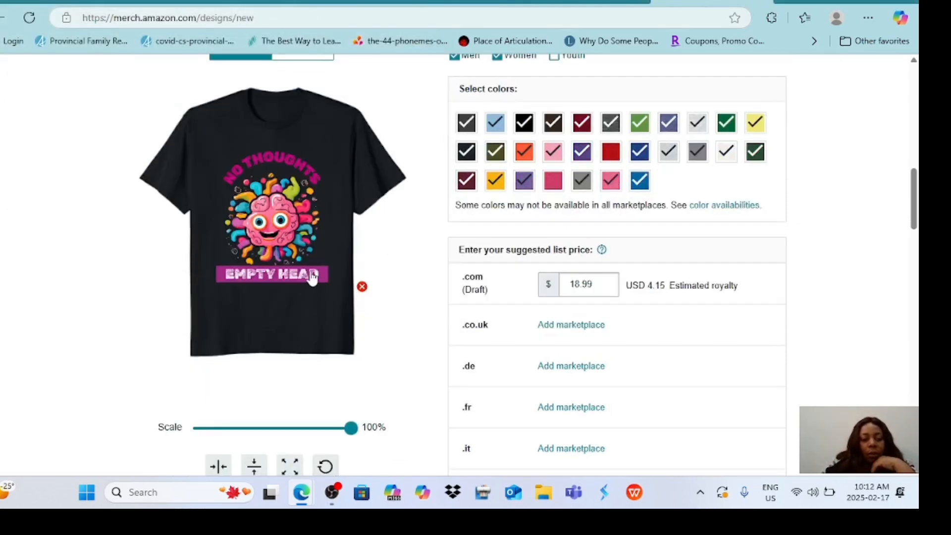
Deselect every shirt color in the first swatch row, from Asphalt Grey through Lemon Yellow.
click(465, 122)
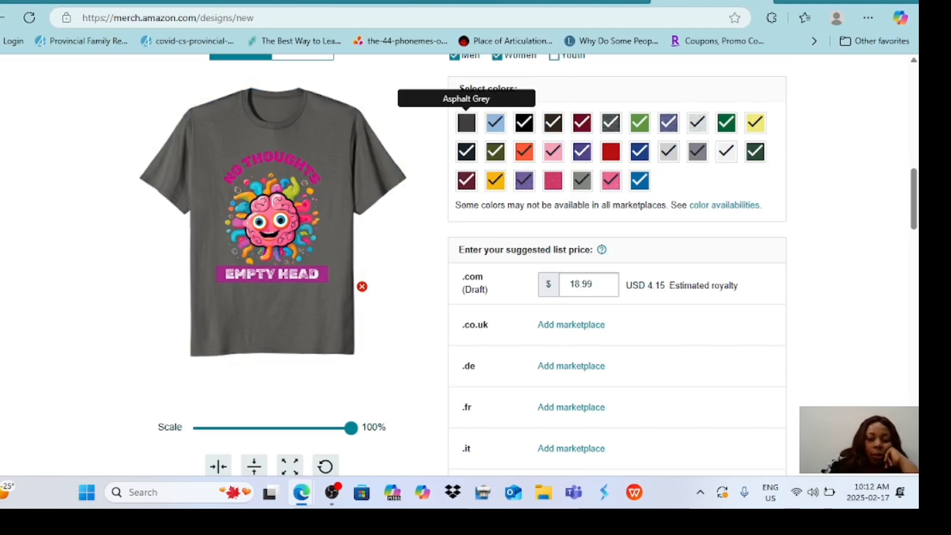
click(495, 122)
click(524, 122)
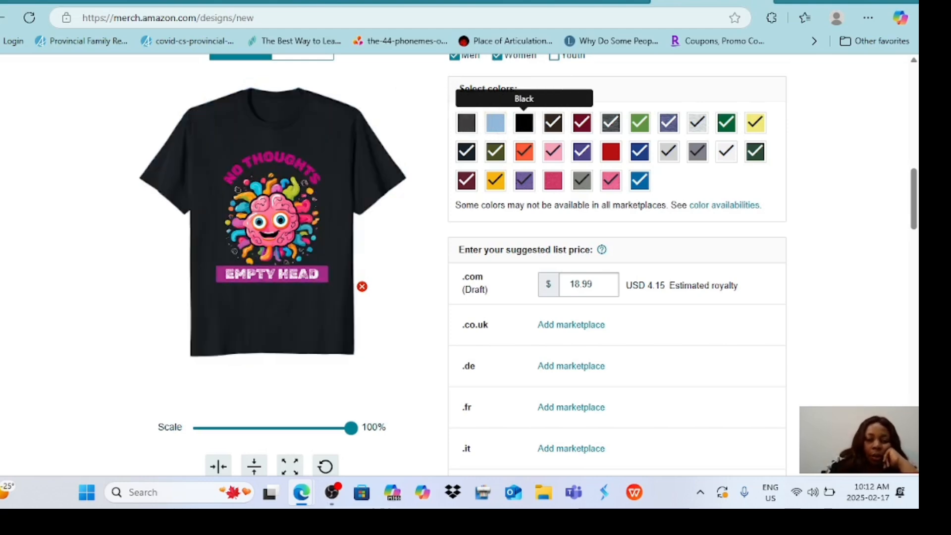
click(553, 121)
click(582, 122)
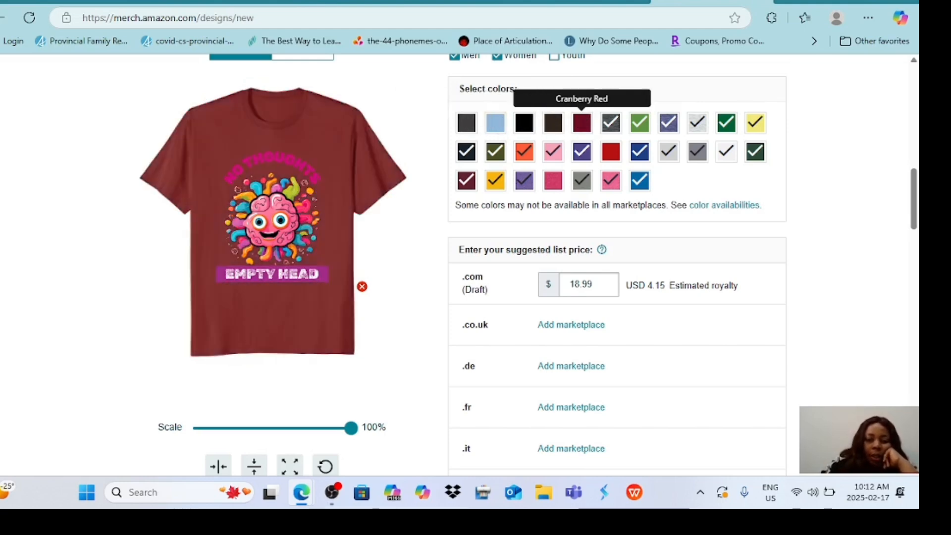
click(610, 122)
click(639, 121)
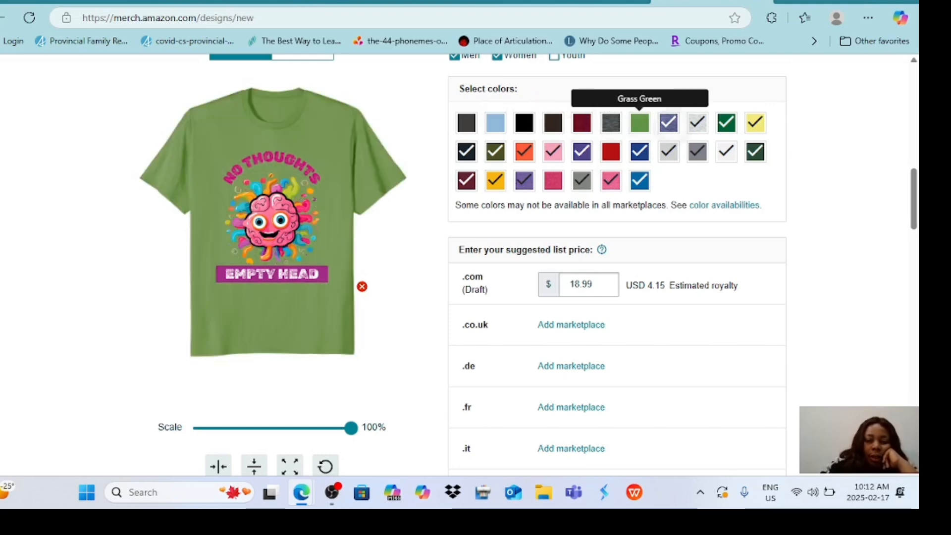
click(668, 122)
click(698, 122)
click(725, 122)
click(755, 122)
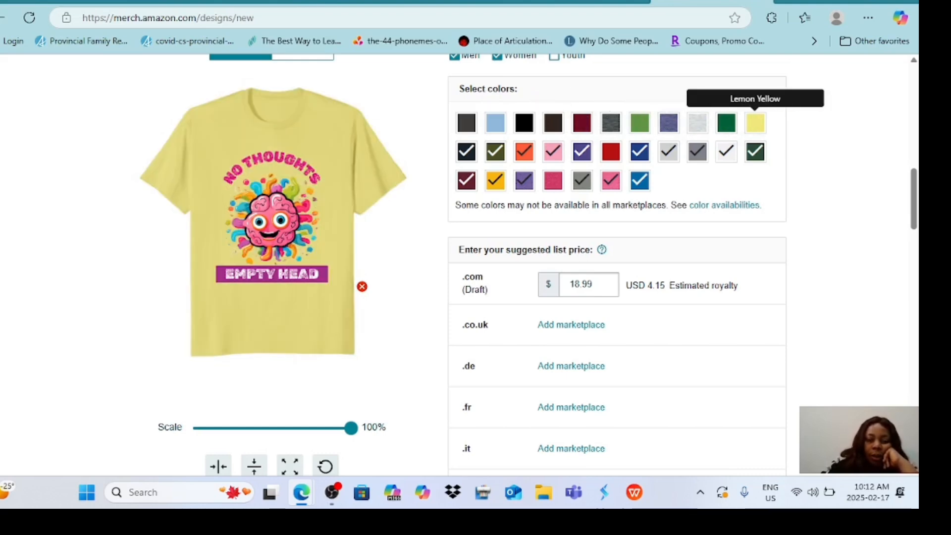
Enable Red and deselect all other shirt colors in the second swatch row, including Orange, Silver Grey and White.
click(466, 151)
click(495, 150)
click(524, 151)
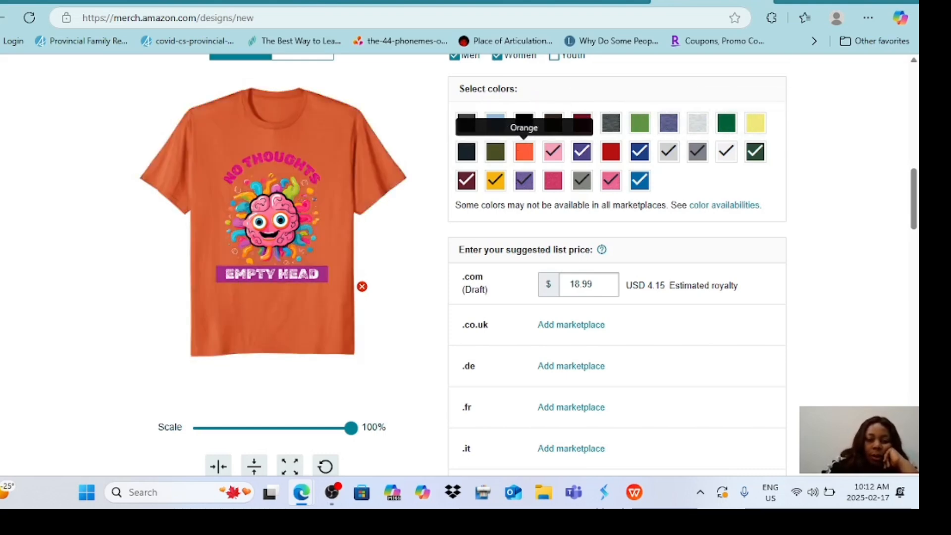
click(552, 151)
click(610, 150)
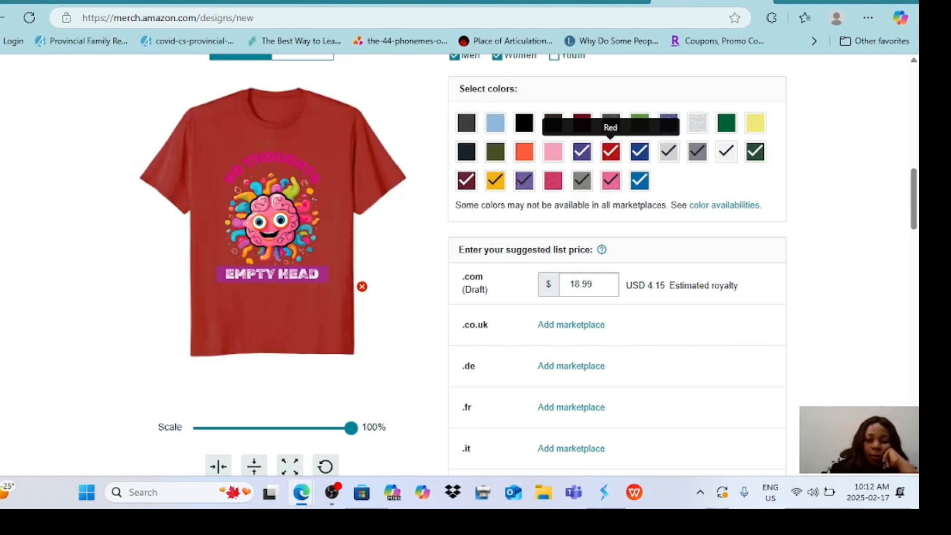
click(582, 151)
click(639, 150)
click(668, 151)
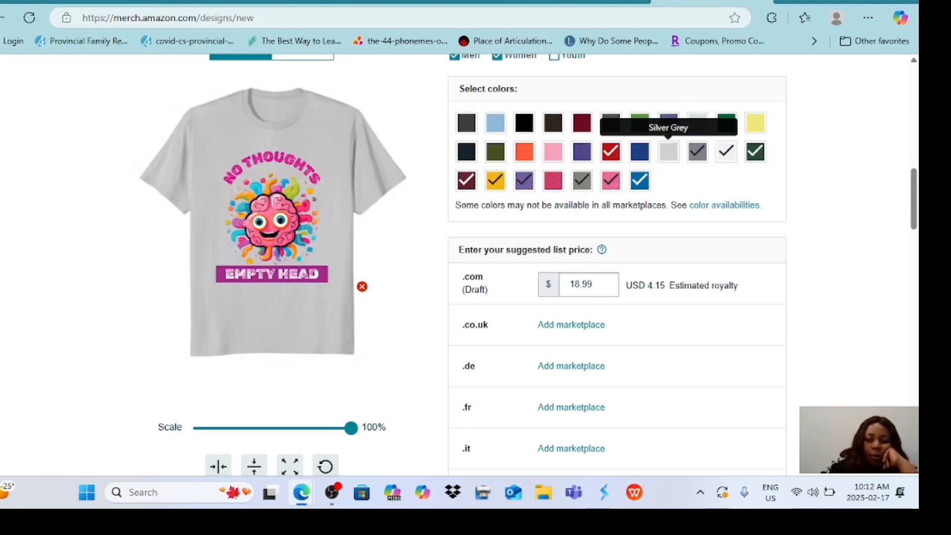
click(697, 150)
click(726, 151)
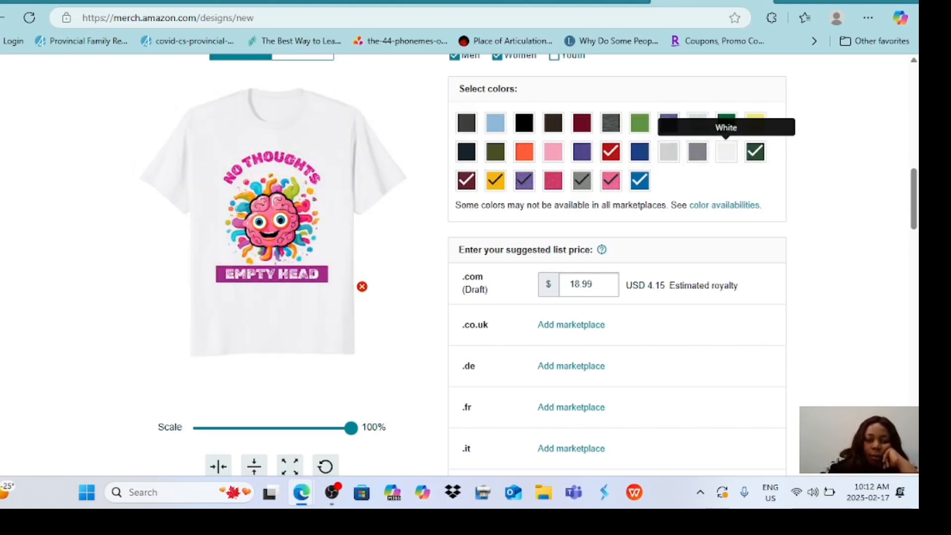
click(754, 151)
In the third swatch row, deselect Burgundy, gold, purple and grey, and enable the deep pink shirt color.
click(466, 180)
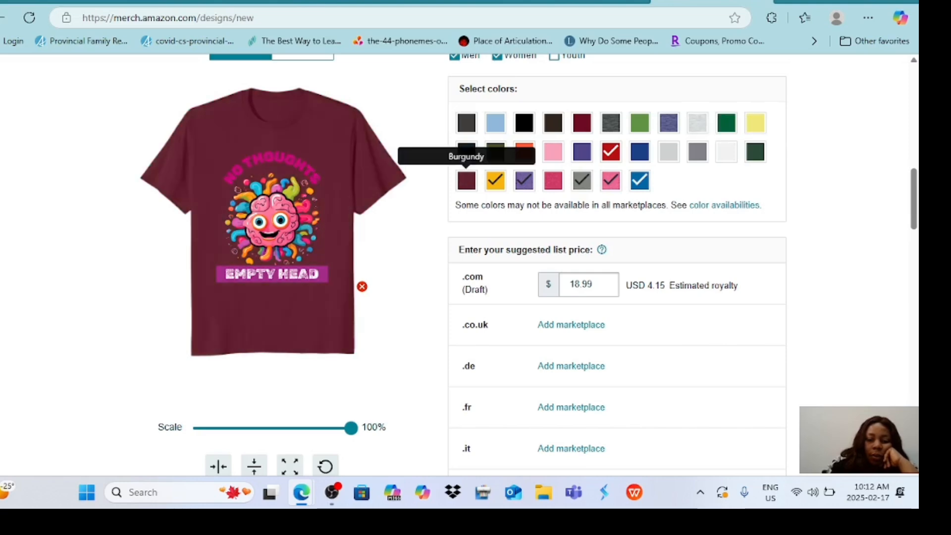
click(495, 181)
click(524, 181)
click(552, 180)
click(582, 180)
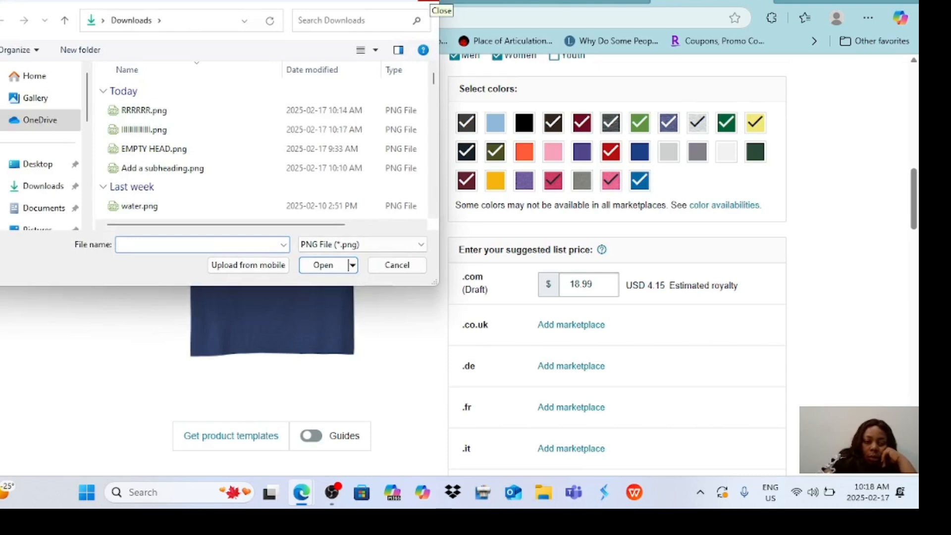
Upload the PNG modified at 10:17 AM from Downloads as the front artwork, and enable Silver Grey while keeping White selected.
click(144, 130)
click(322, 264)
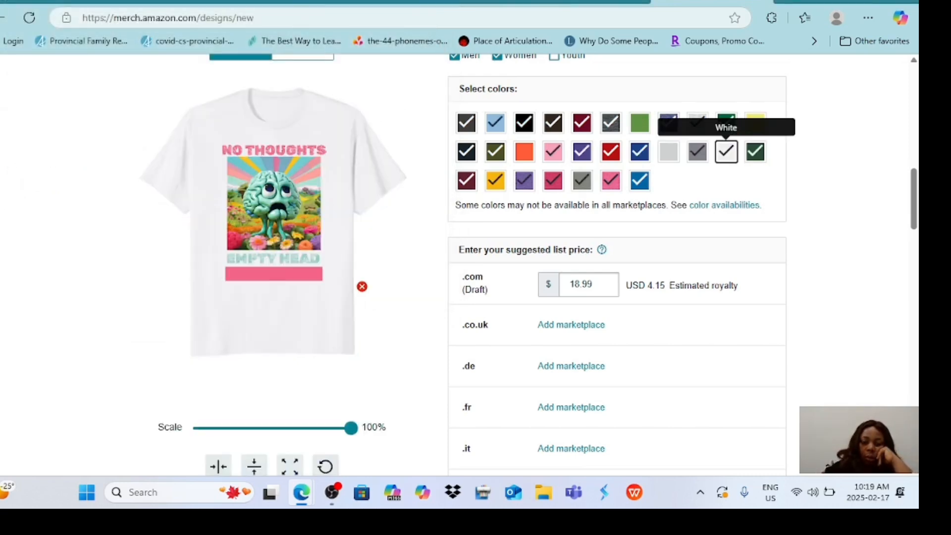
click(669, 152)
click(726, 152)
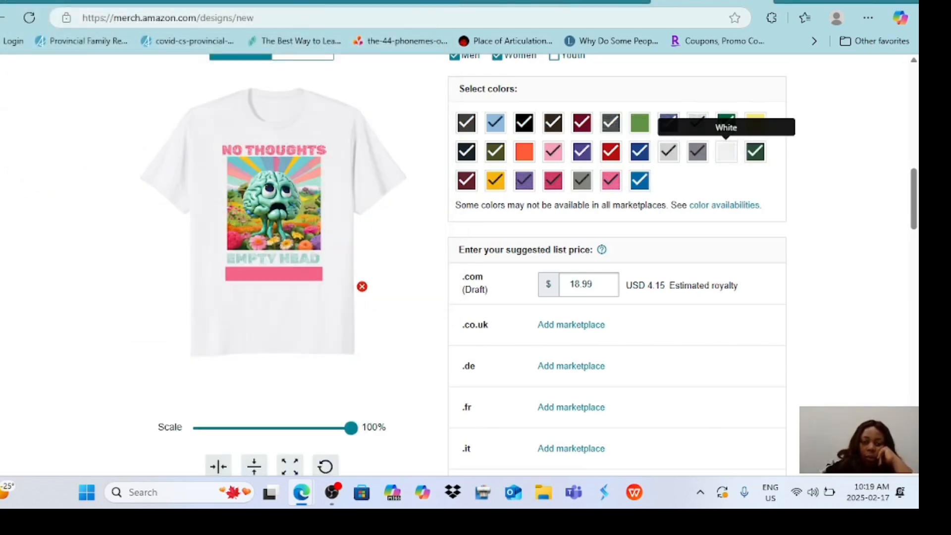
click(726, 152)
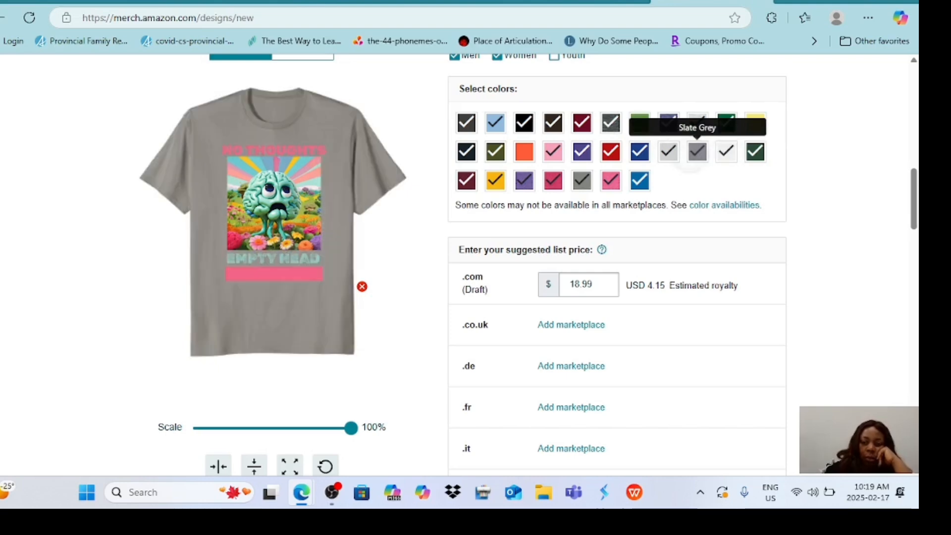
Deselect Silver Grey and the third-row light purple, and toggle the Black and White shirt colors for the green brain design.
click(668, 152)
click(524, 181)
click(726, 152)
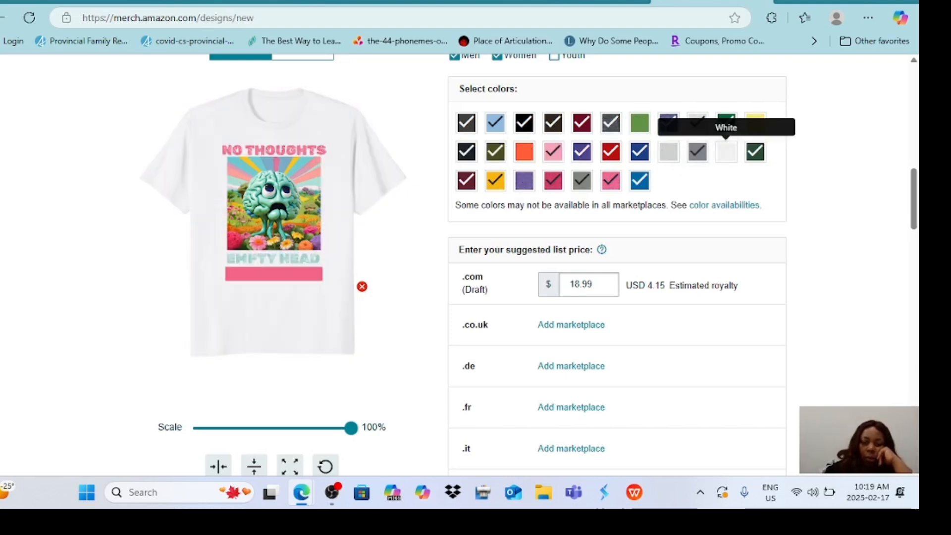
click(524, 123)
click(726, 152)
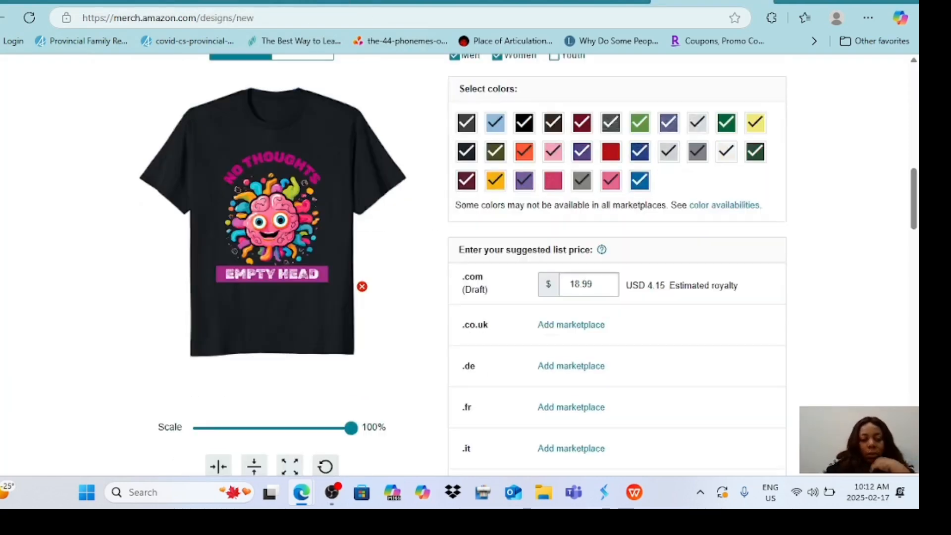
For the pink brain design, deselect all eleven shirt colors in the first swatch row, from Asphalt Grey through the light yellow.
click(464, 122)
click(495, 123)
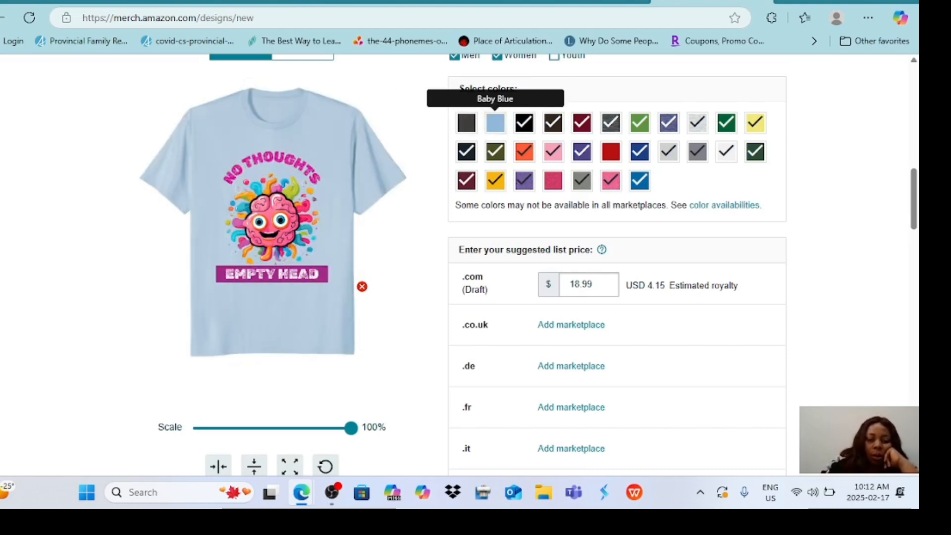
click(524, 122)
click(553, 122)
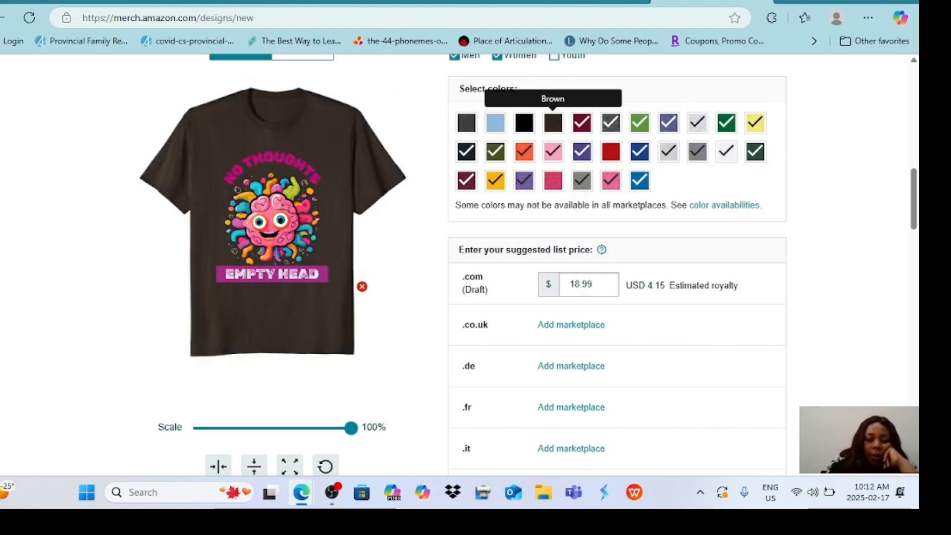
click(582, 122)
click(610, 123)
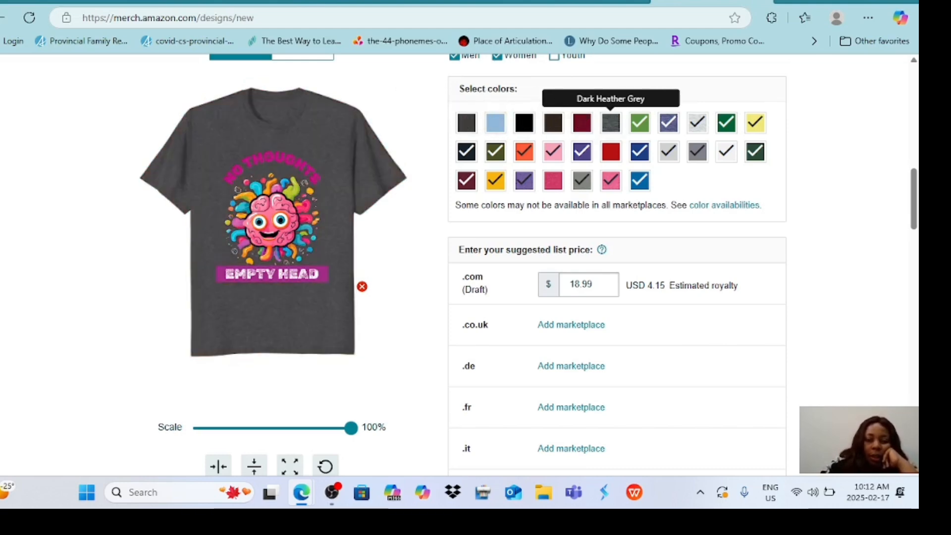
click(639, 123)
click(668, 123)
click(697, 122)
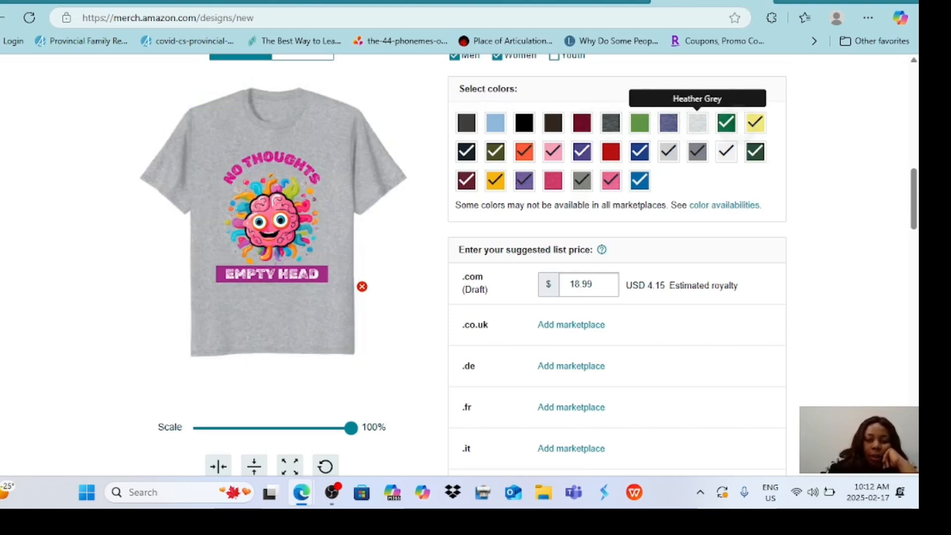
click(726, 123)
click(755, 122)
In the second swatch row, enable Red and deselect every other shirt color from Navy Blue through Dark Green.
click(465, 151)
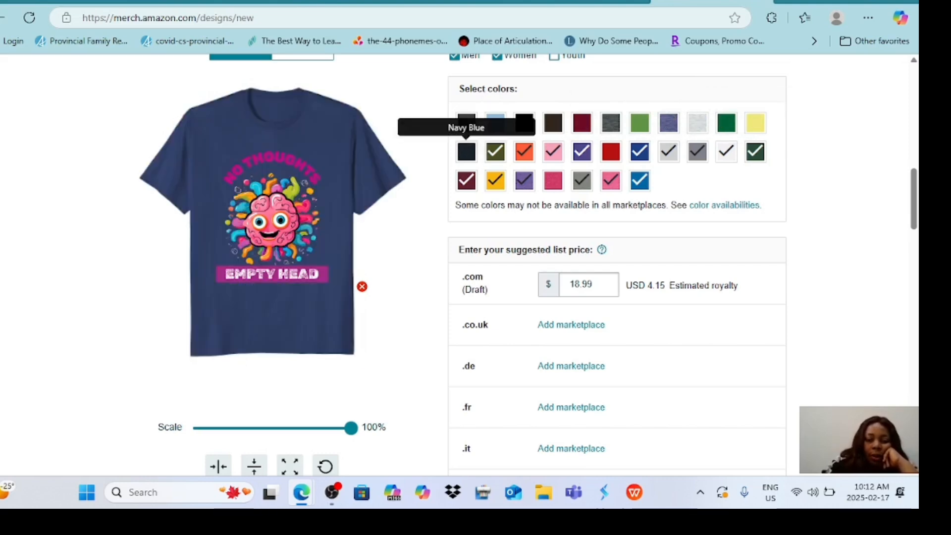
click(495, 151)
click(523, 151)
click(552, 151)
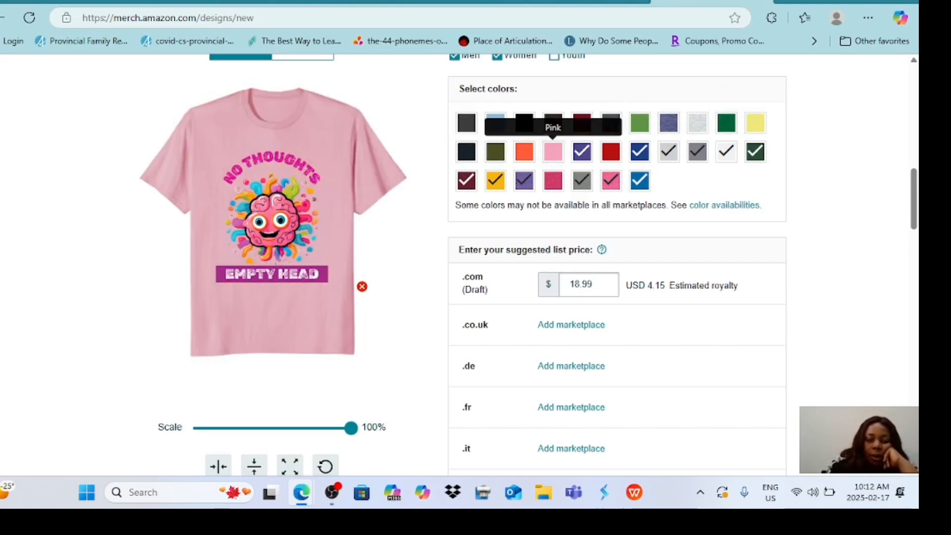
click(610, 151)
click(582, 151)
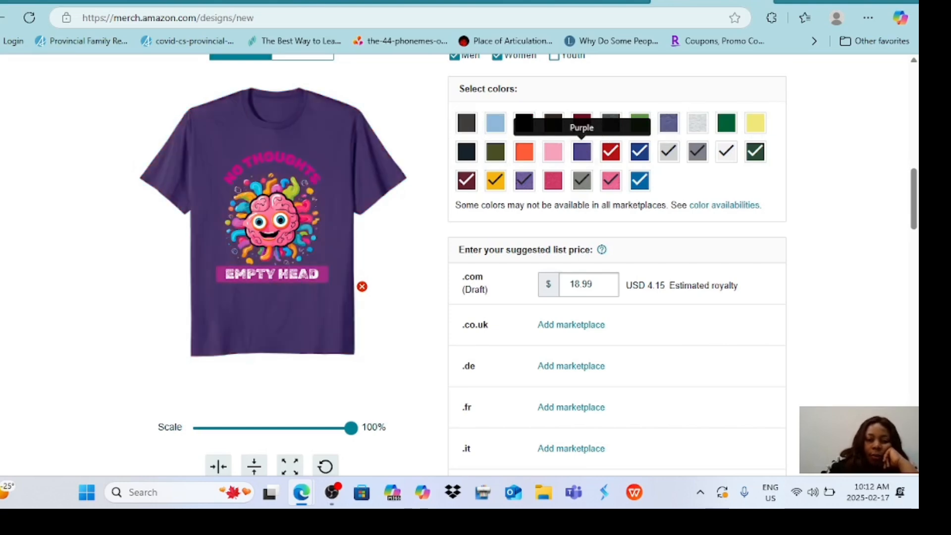
click(639, 151)
click(668, 151)
click(697, 151)
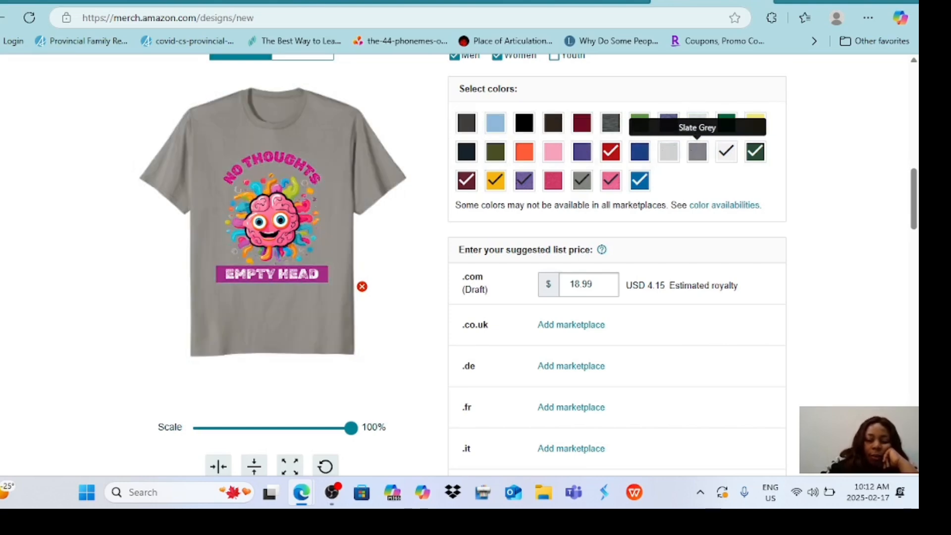
click(726, 151)
click(755, 151)
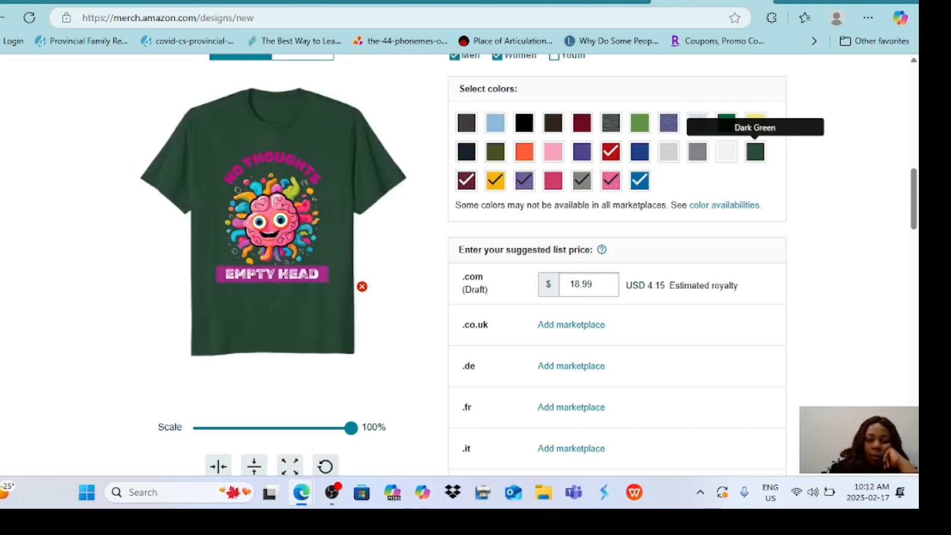
In the third swatch row, deselect the burgundy, gold and light purple shirt colors, and enable Red Heather.
click(466, 180)
click(495, 180)
click(524, 181)
click(553, 180)
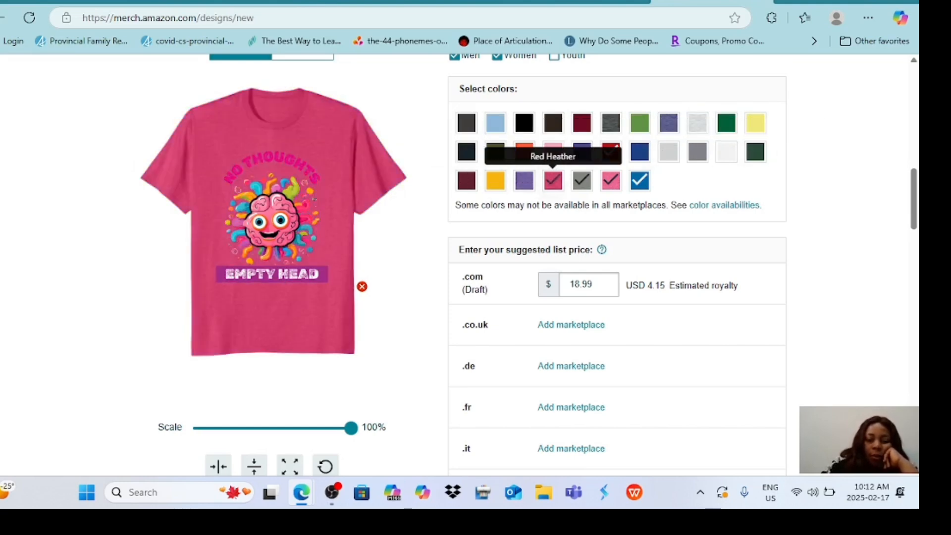